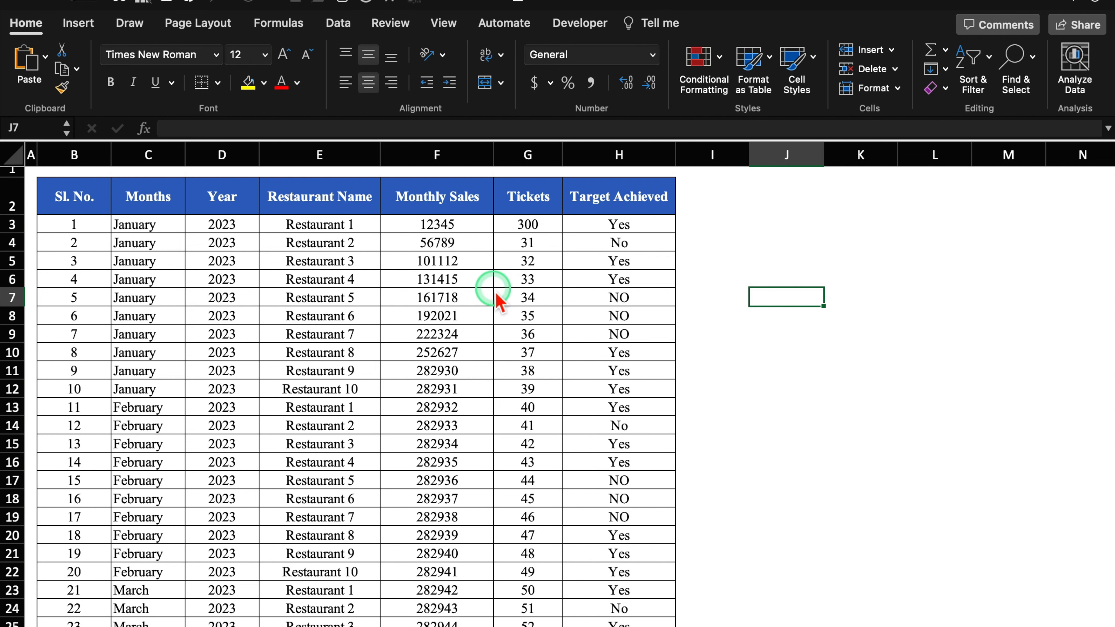
Step: Open the restaurant sales sheet's printout as a PDF preview and check each page for the header row
key(super+p)
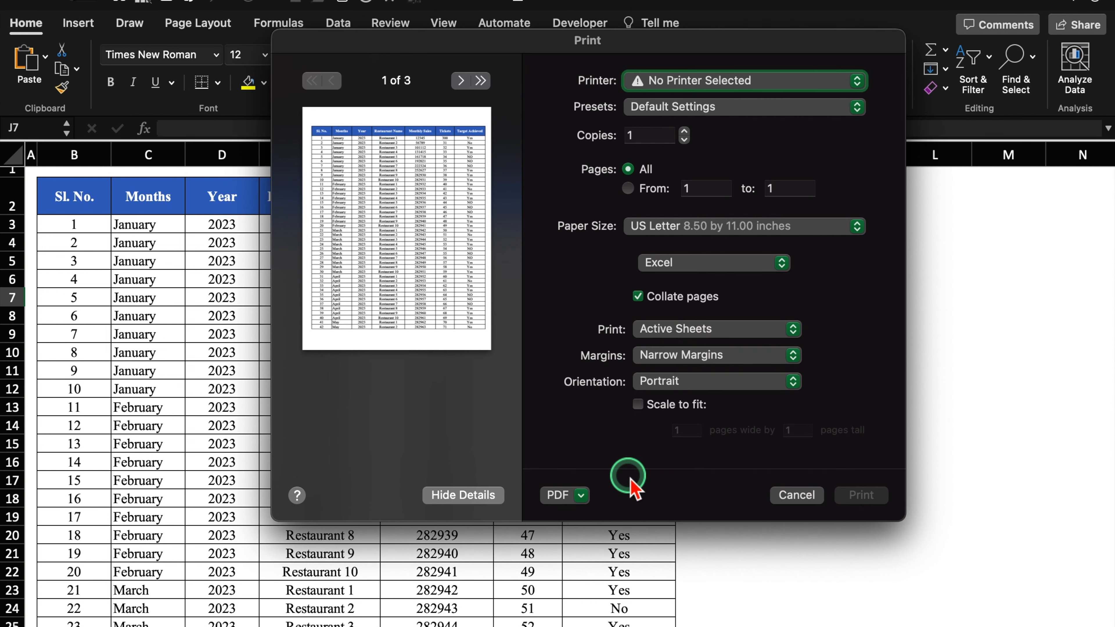
click(581, 495)
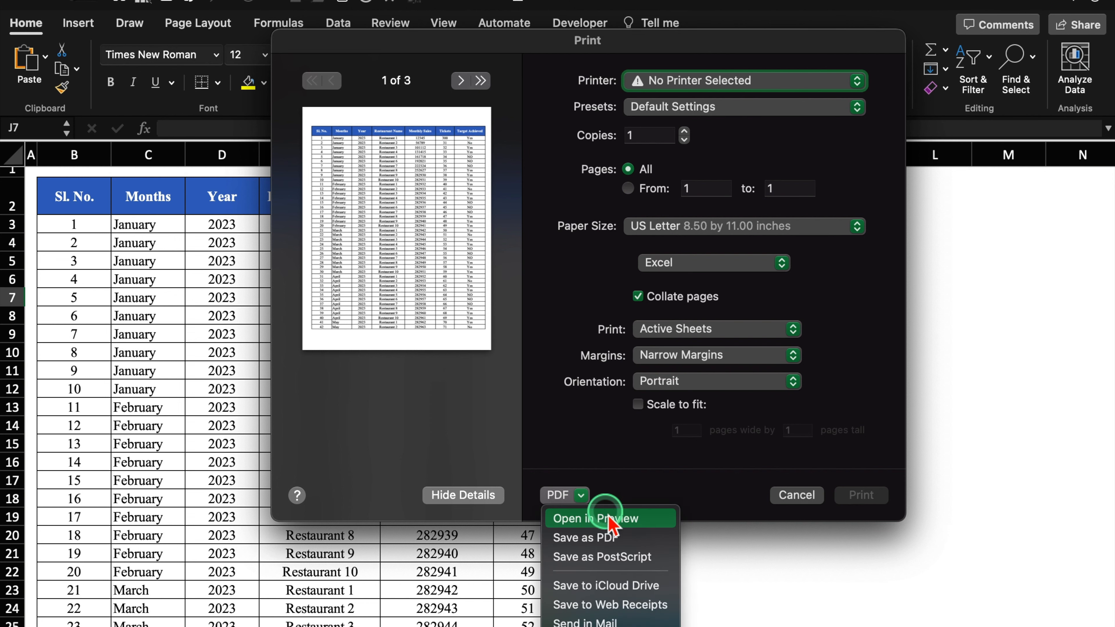
click(599, 518)
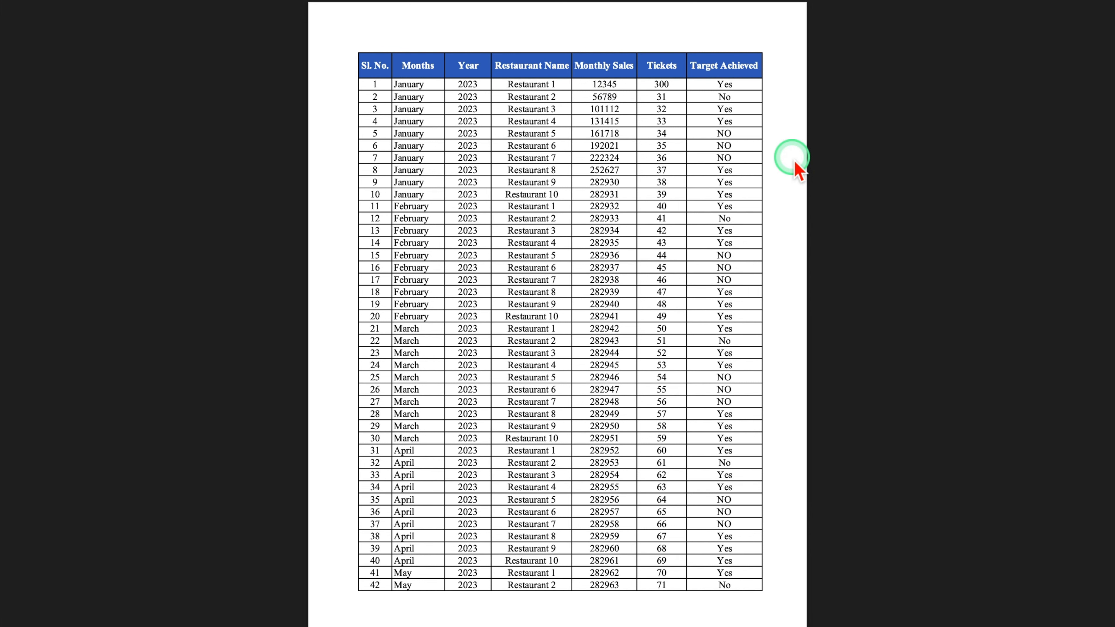
scroll(796, 169, down, 5)
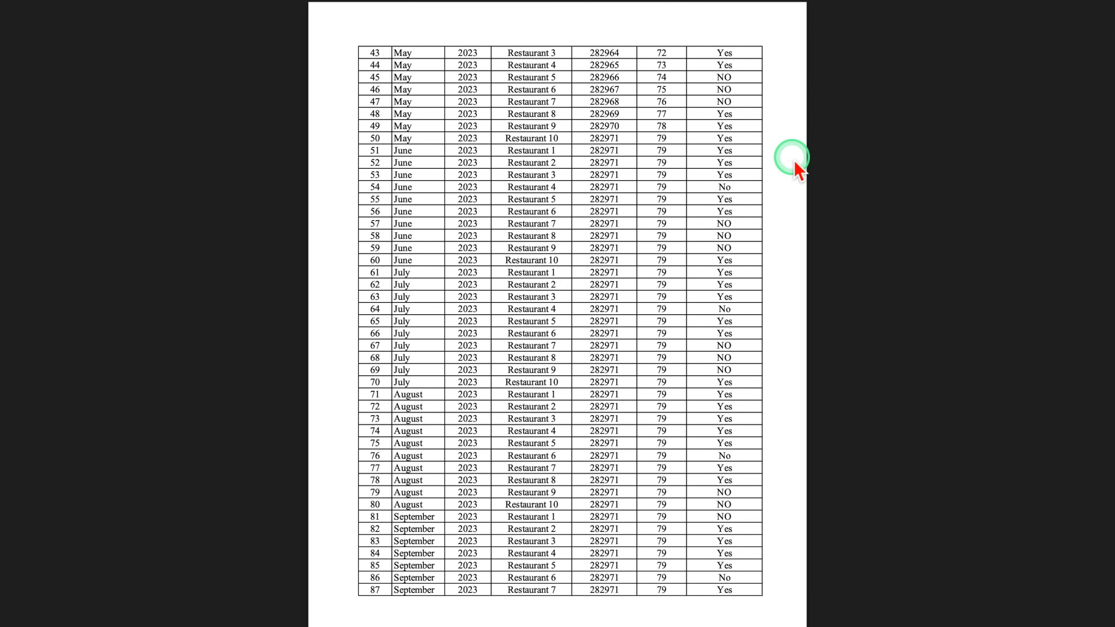
scroll(797, 169, down, 5)
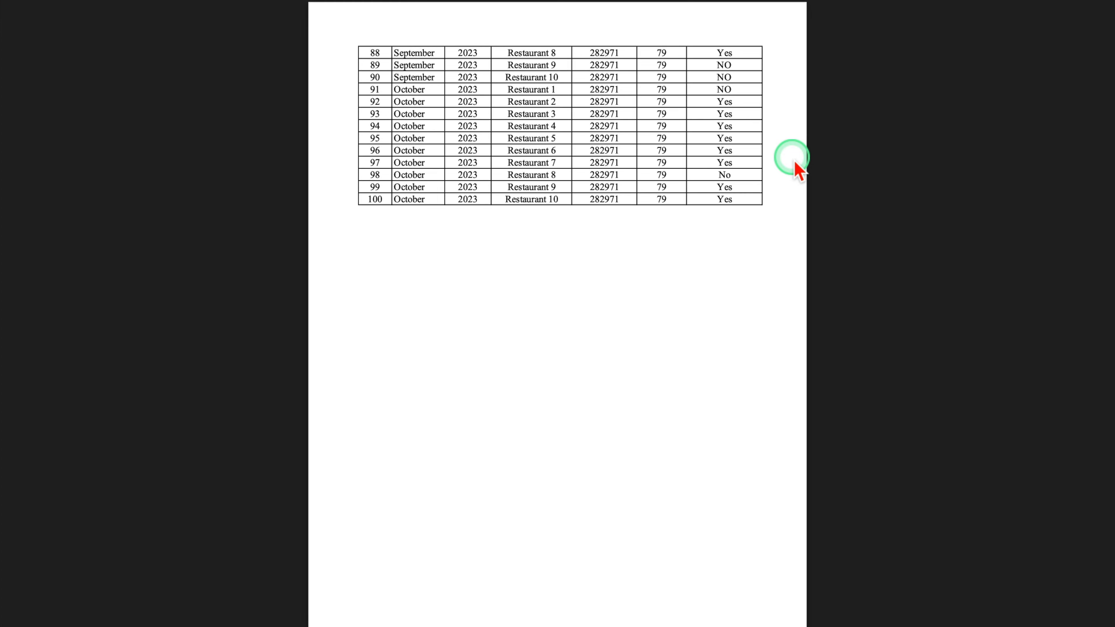
key(ctrl+Right)
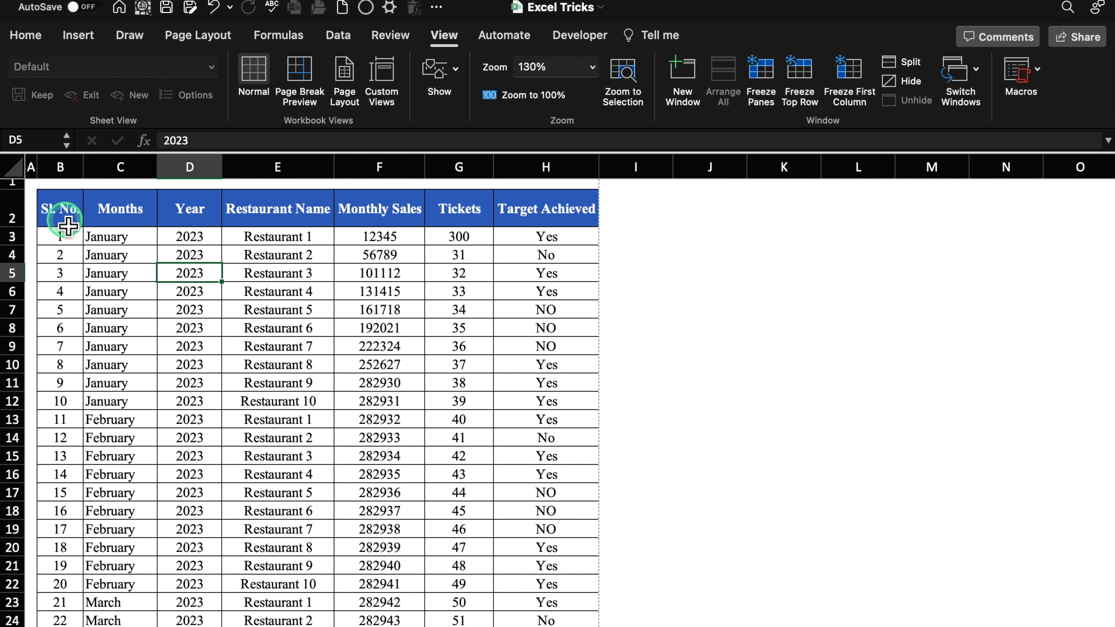
Step: Assign the name Print_Titles to the whole header row 2 of the restaurant sales table
click(17, 215)
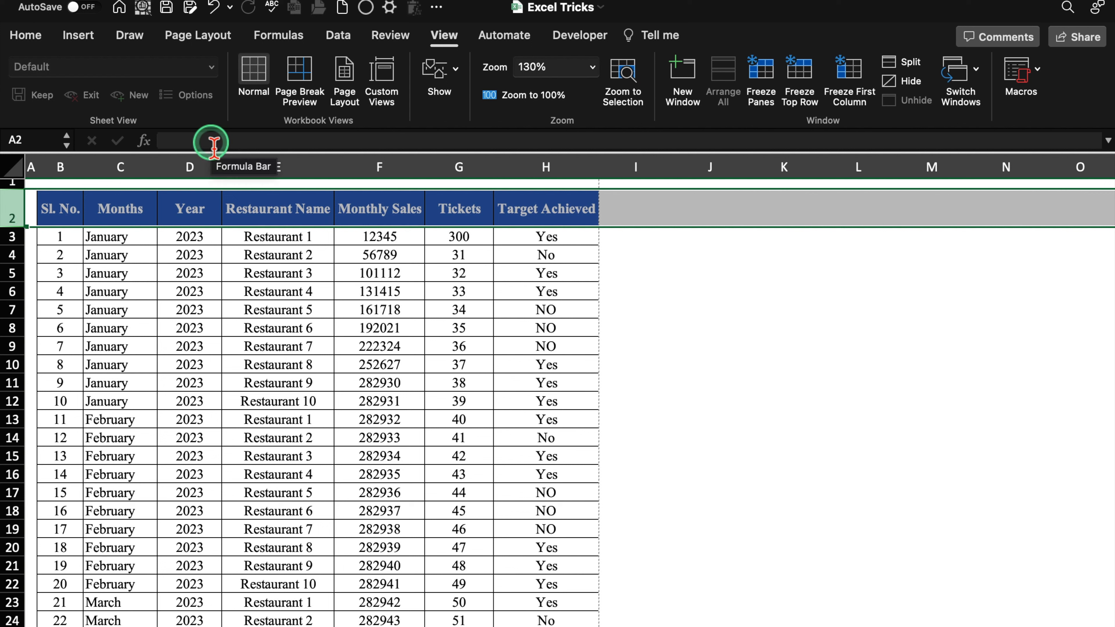
click(36, 140)
click(106, 207)
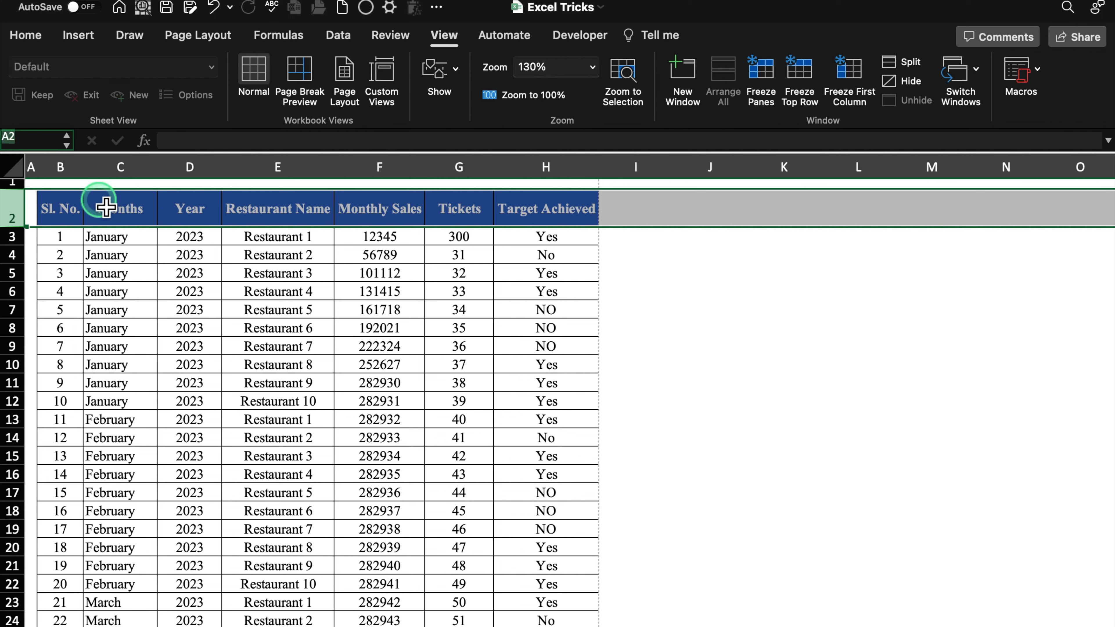
key(BackSpace)
text(Print_Titles)
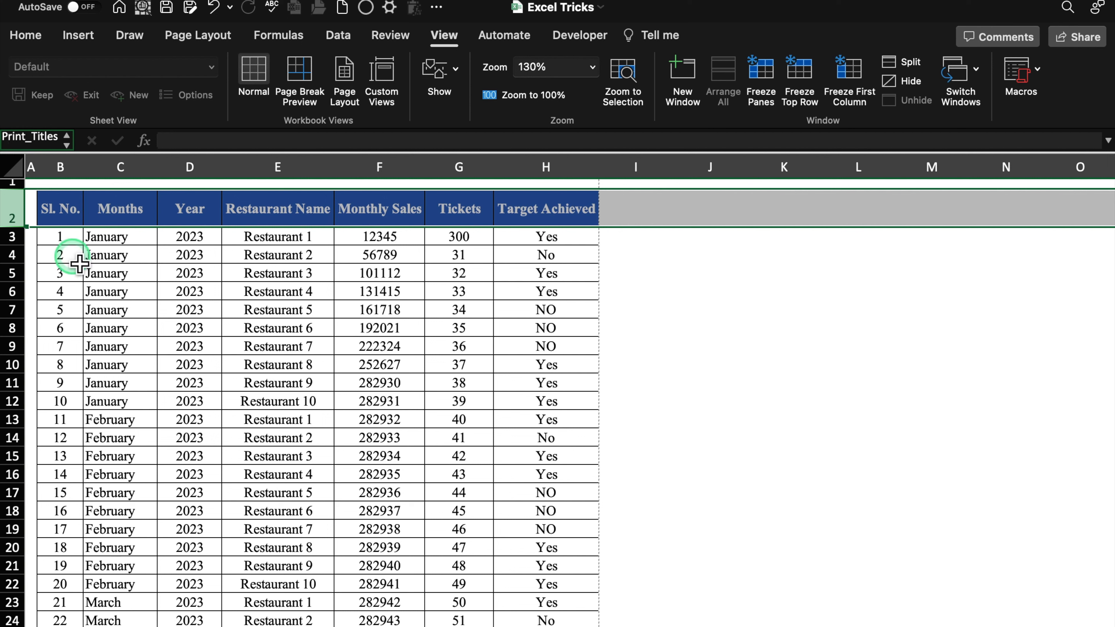
click(78, 263)
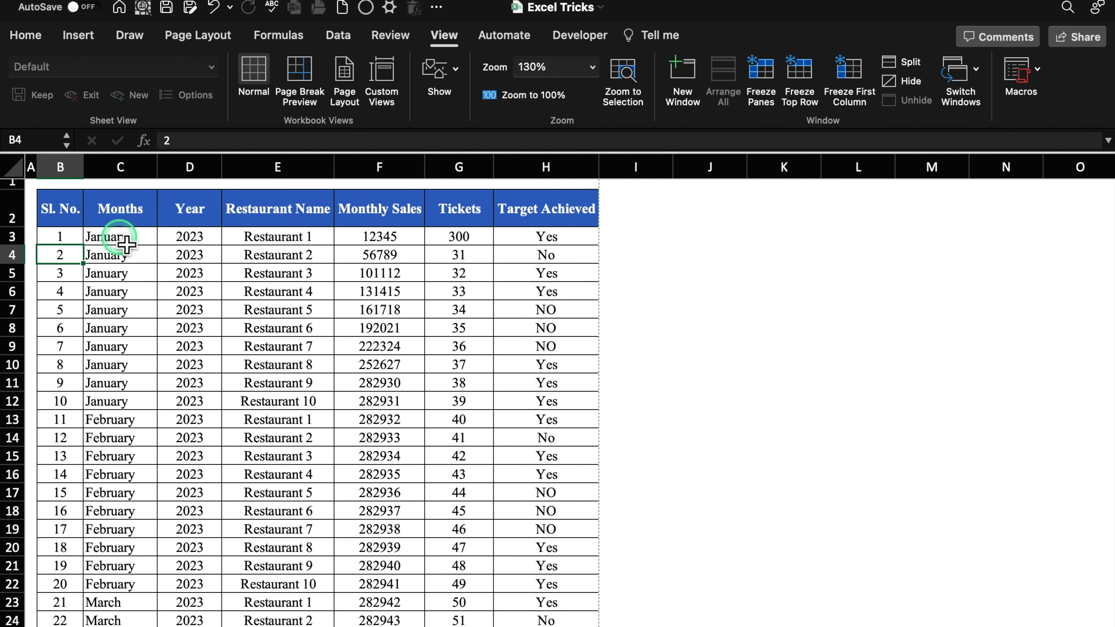
Step: Open the PDF print preview again and check whether the header row repeats on the following pages
key(super+p)
click(579, 507)
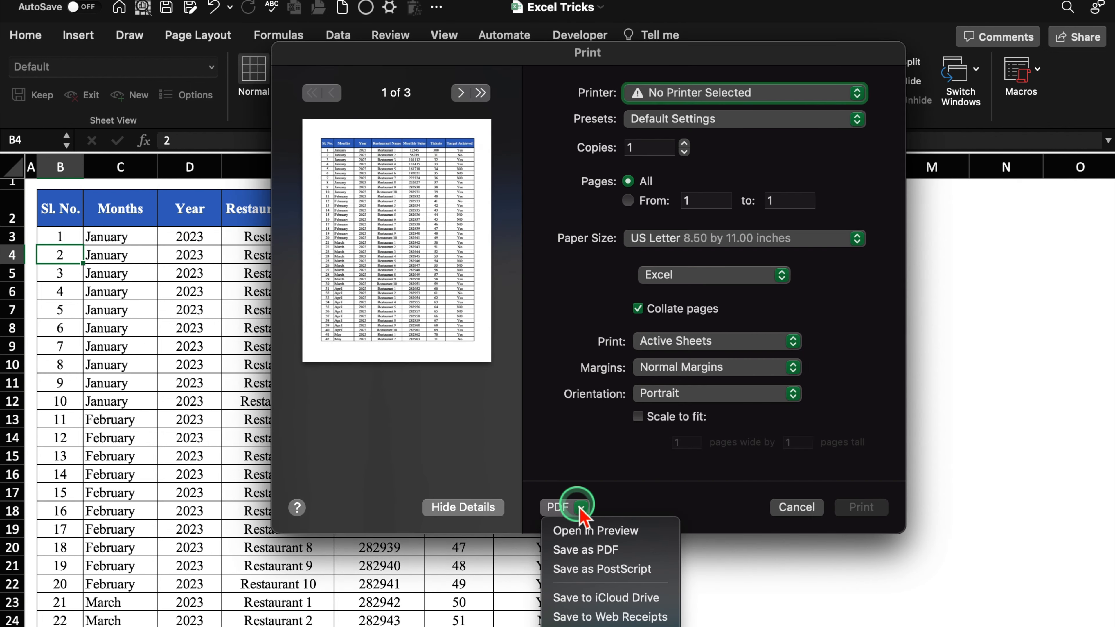
click(609, 532)
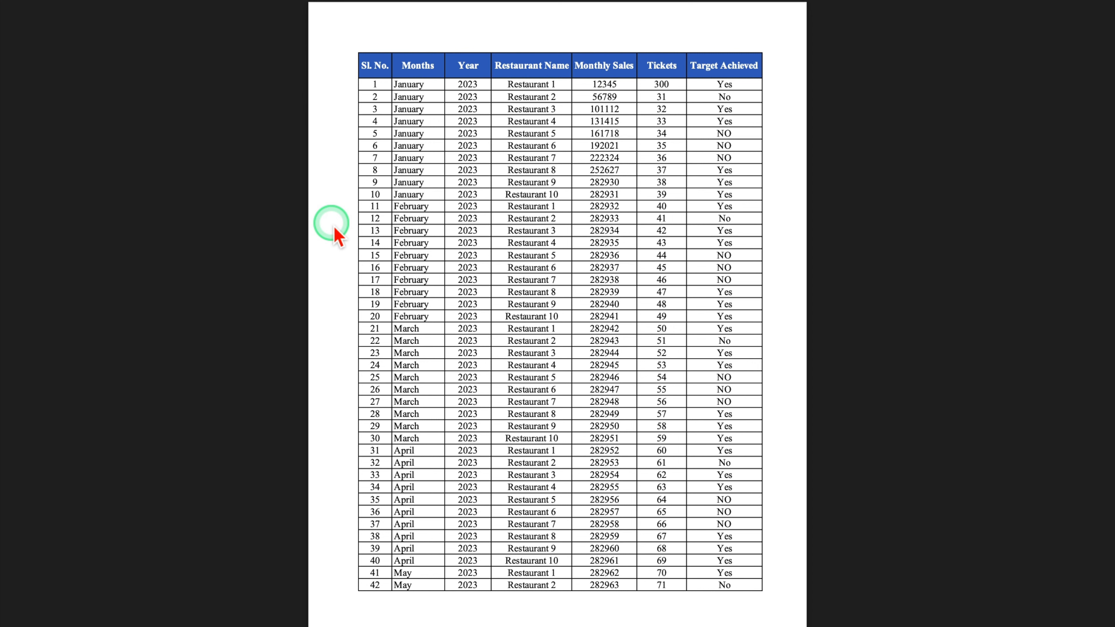
scroll(337, 237, down, 10)
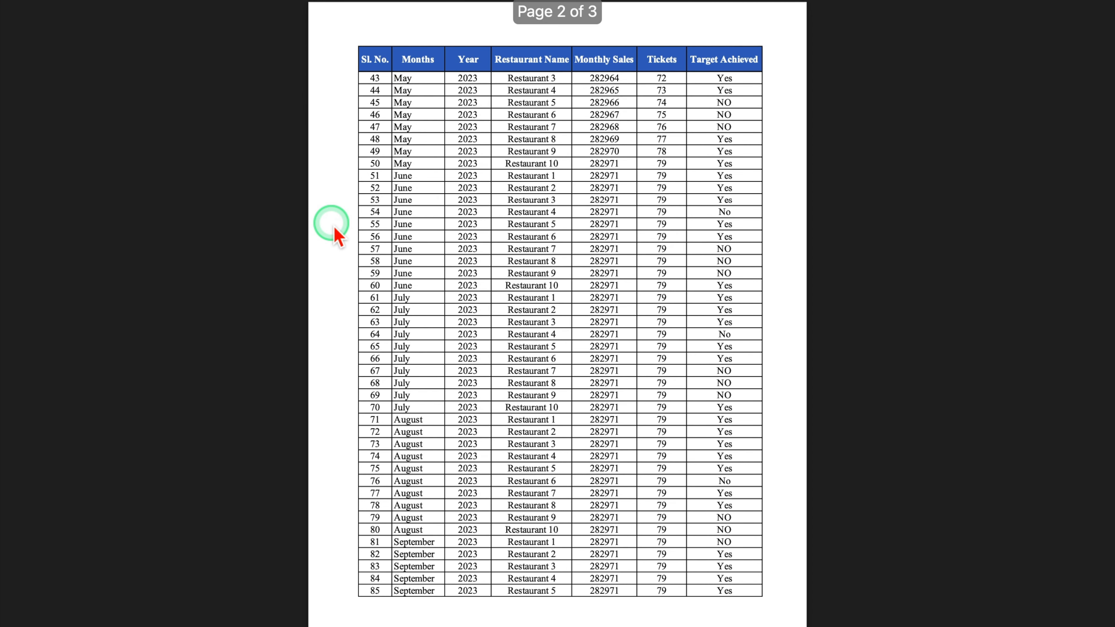
scroll(338, 236, down, 10)
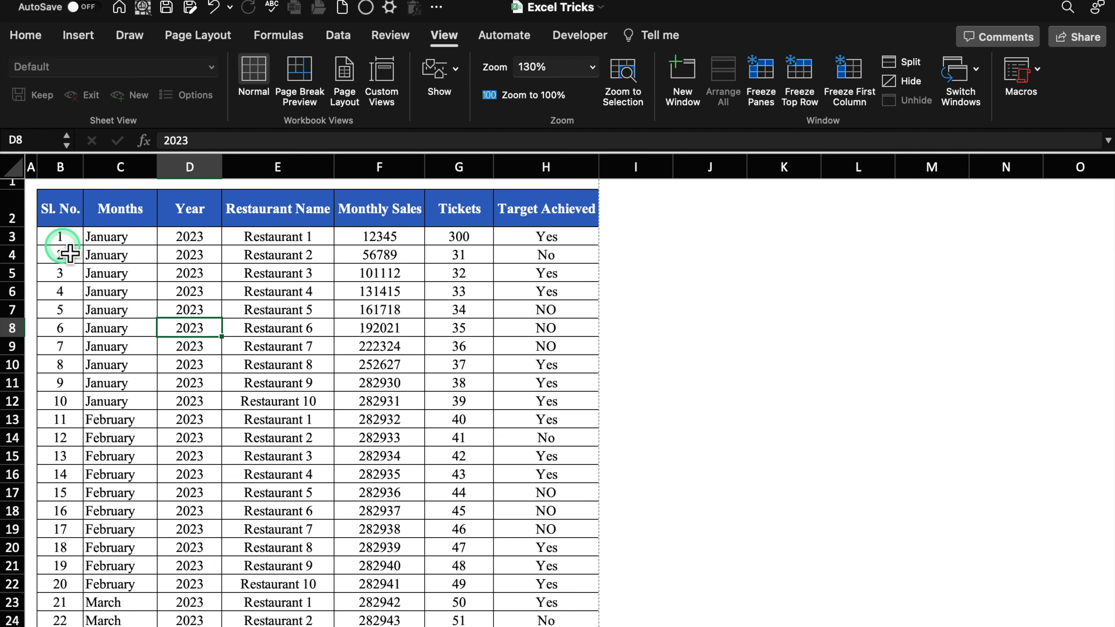
drag(17, 218, 18, 259)
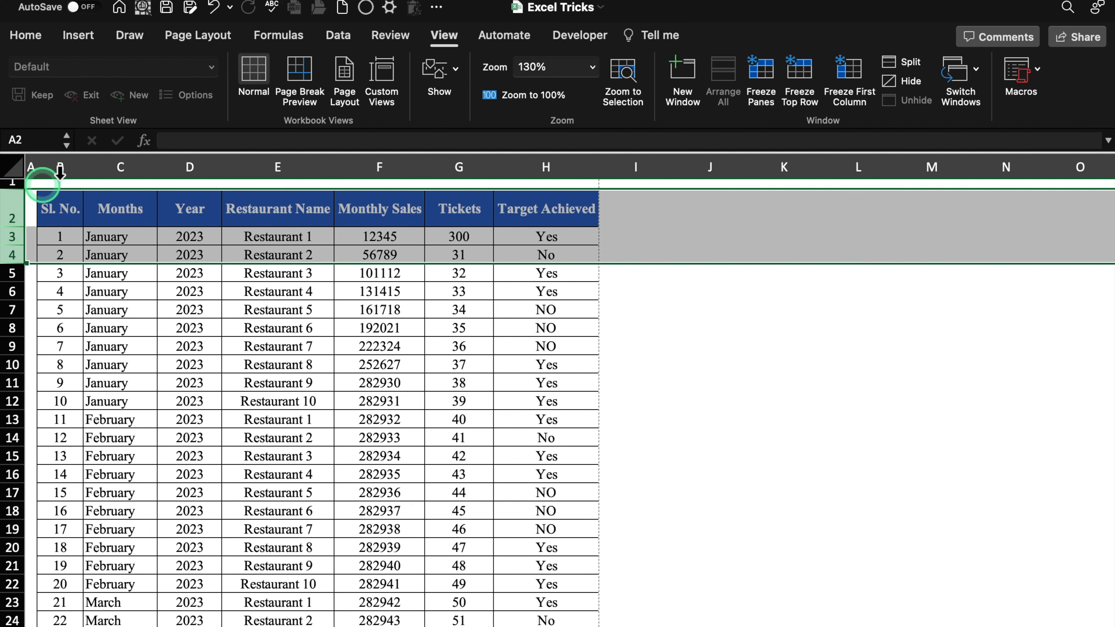
click(46, 142)
key(BackSpace)
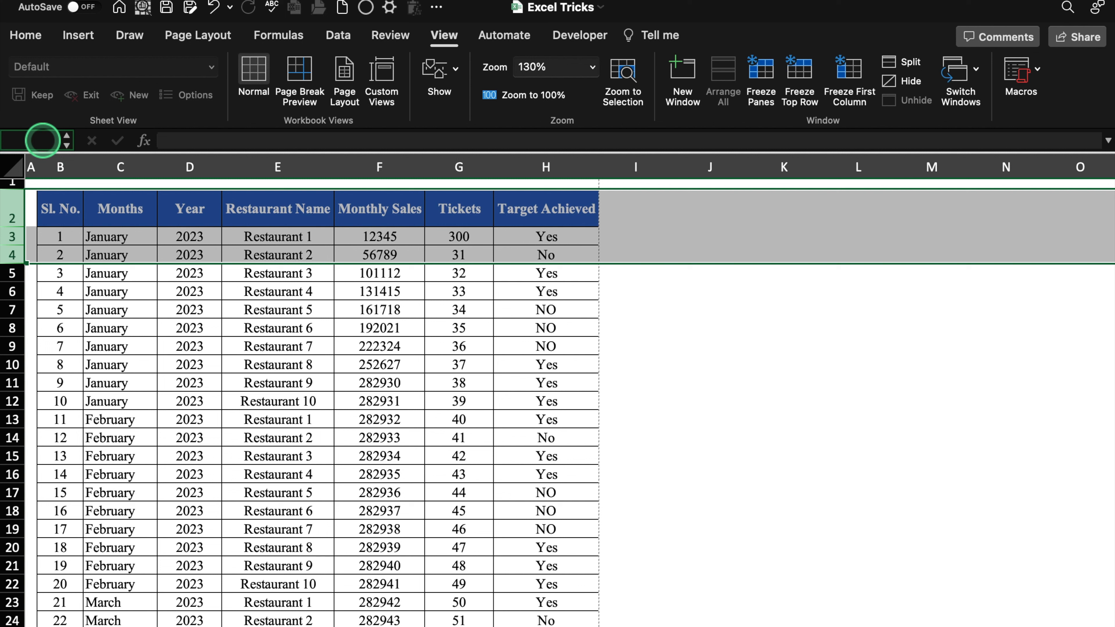
text(Print_Titles)
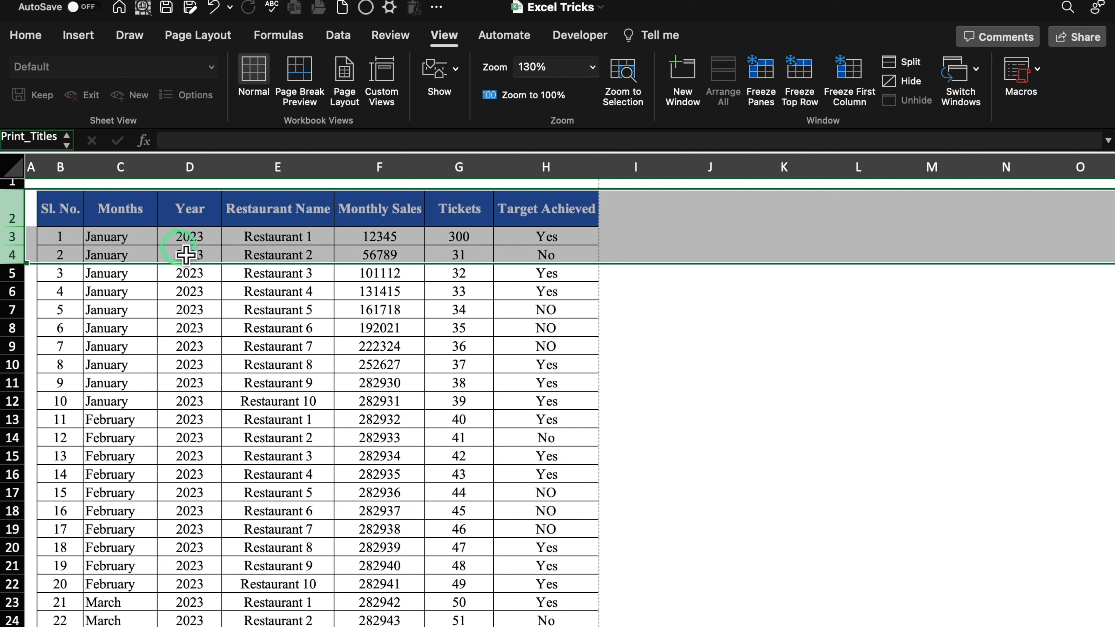
key(BackSpace)
key(BackSpace)
key(BackSpace)
key(BackSpace)
key(BackSpace)
key(BackSpace)
key(BackSpace)
key(BackSpace)
key(BackSpace)
key(BackSpace)
key(BackSpace)
key(BackSpace)
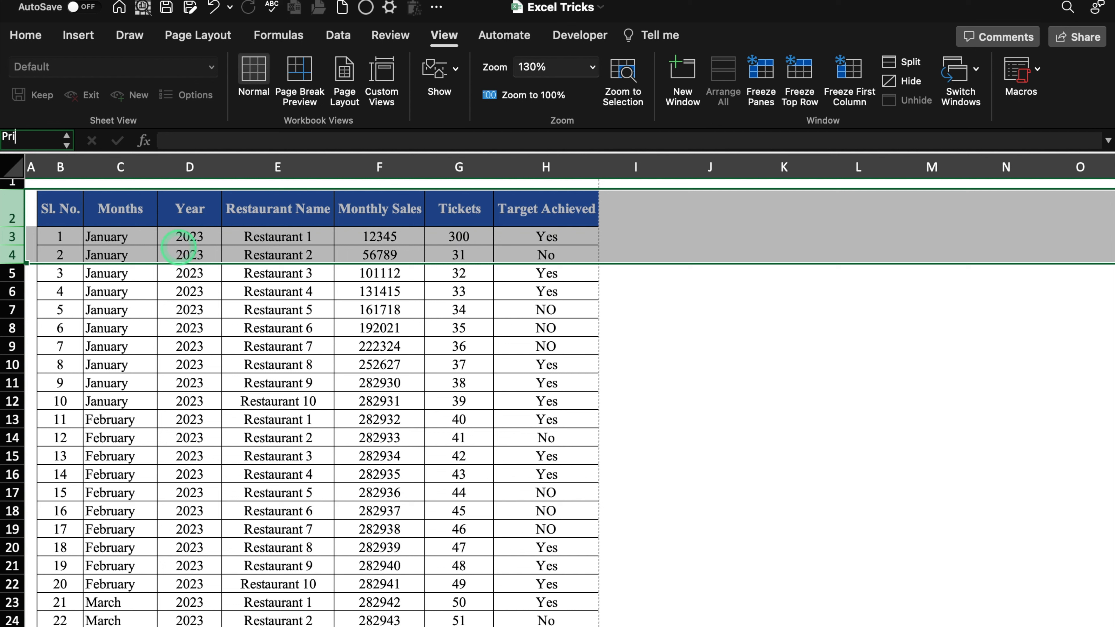
click(192, 328)
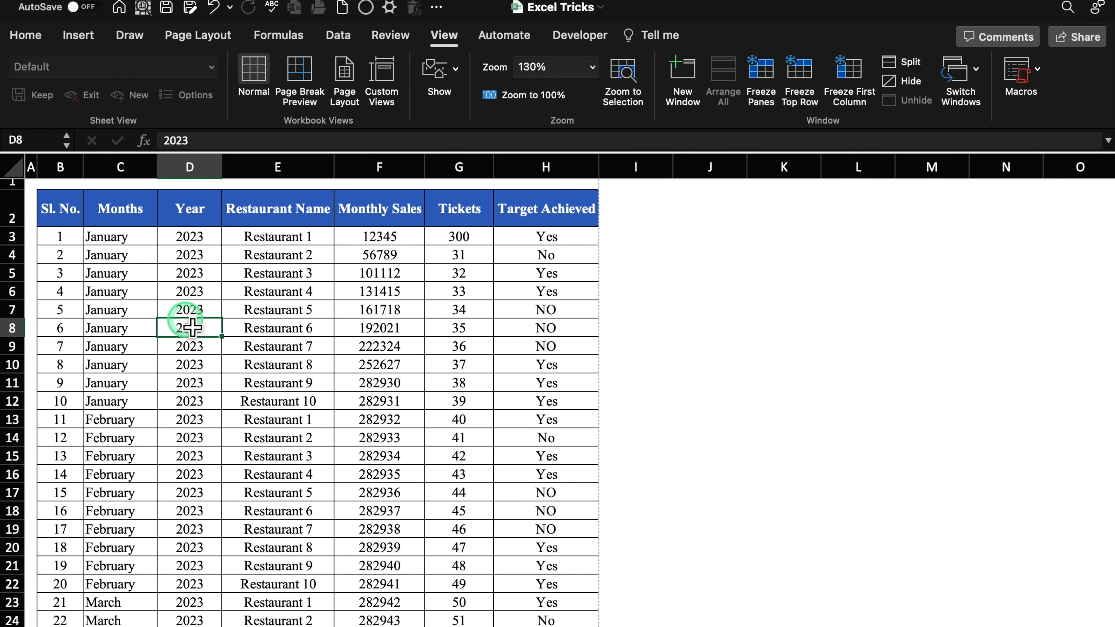
click(15, 218)
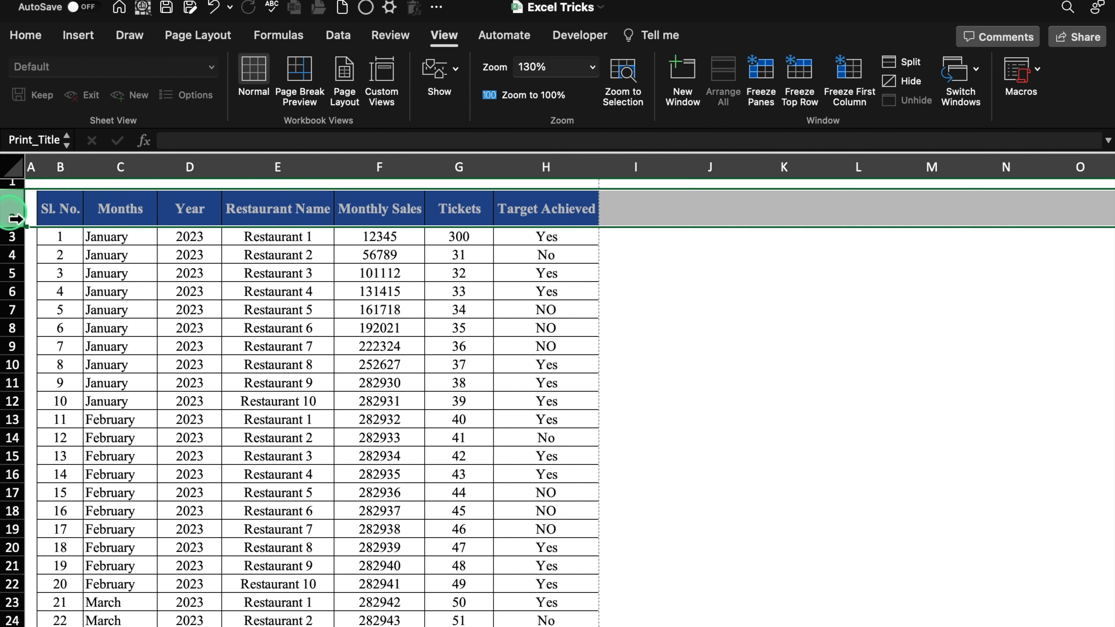
click(60, 167)
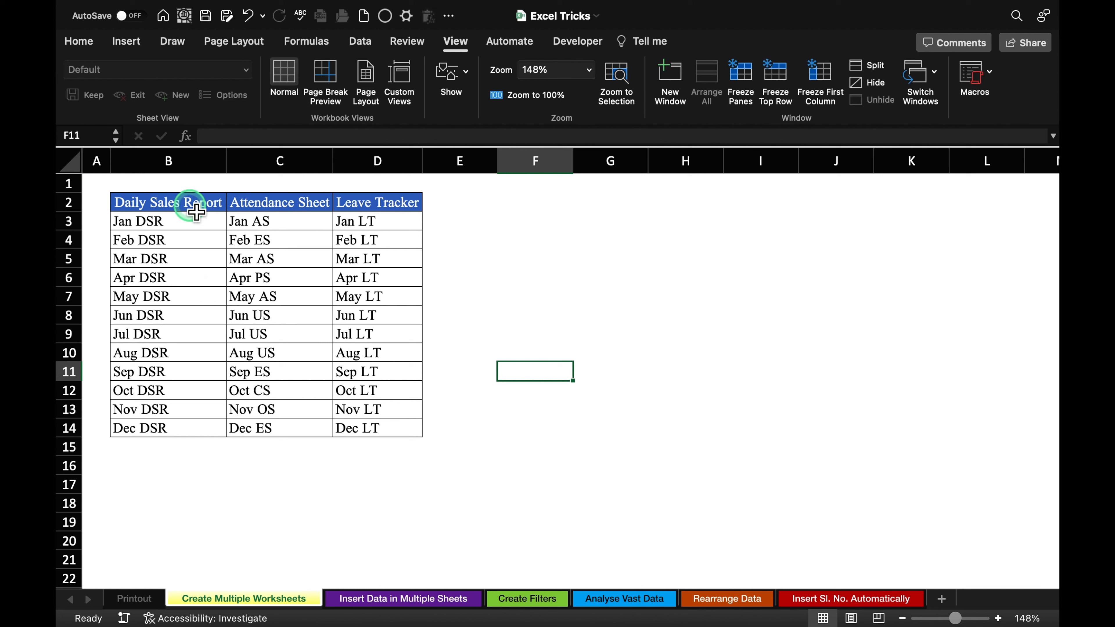
Step: Create a PivotTable from the Daily Sales Report column B2:B14 at cell F3 of the existing worksheet, with Daily Sales Report as filter
drag(192, 201, 199, 437)
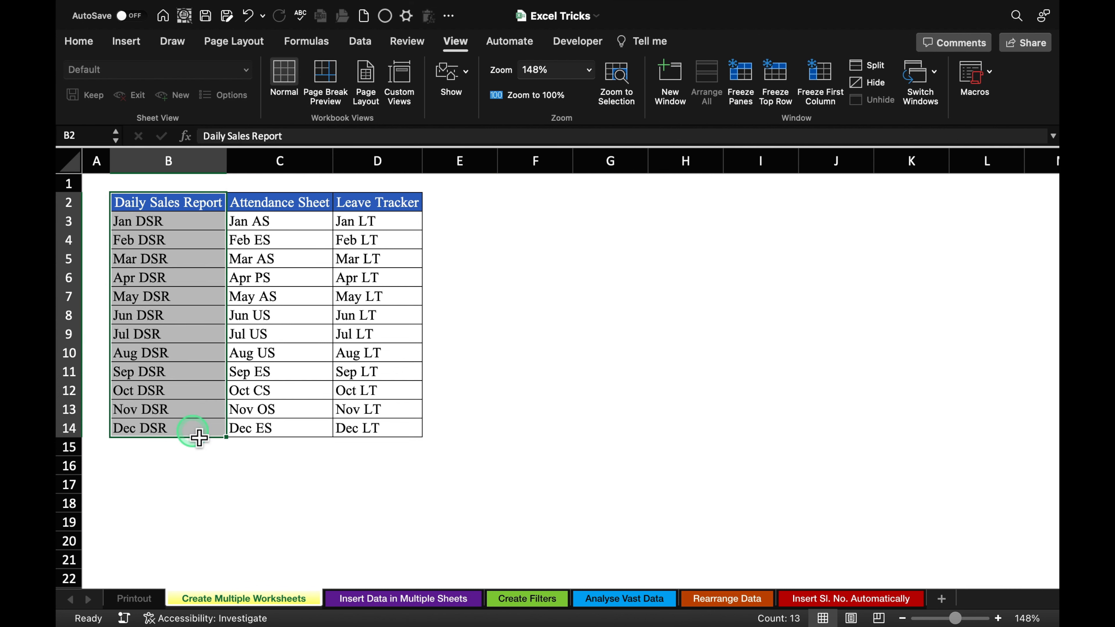
click(132, 42)
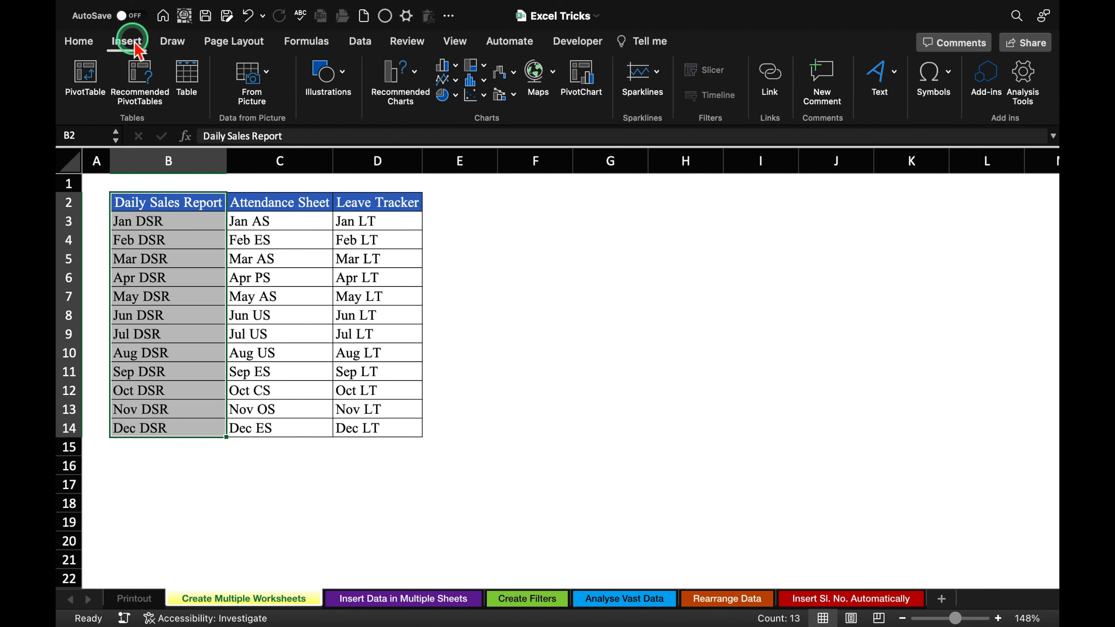
click(85, 74)
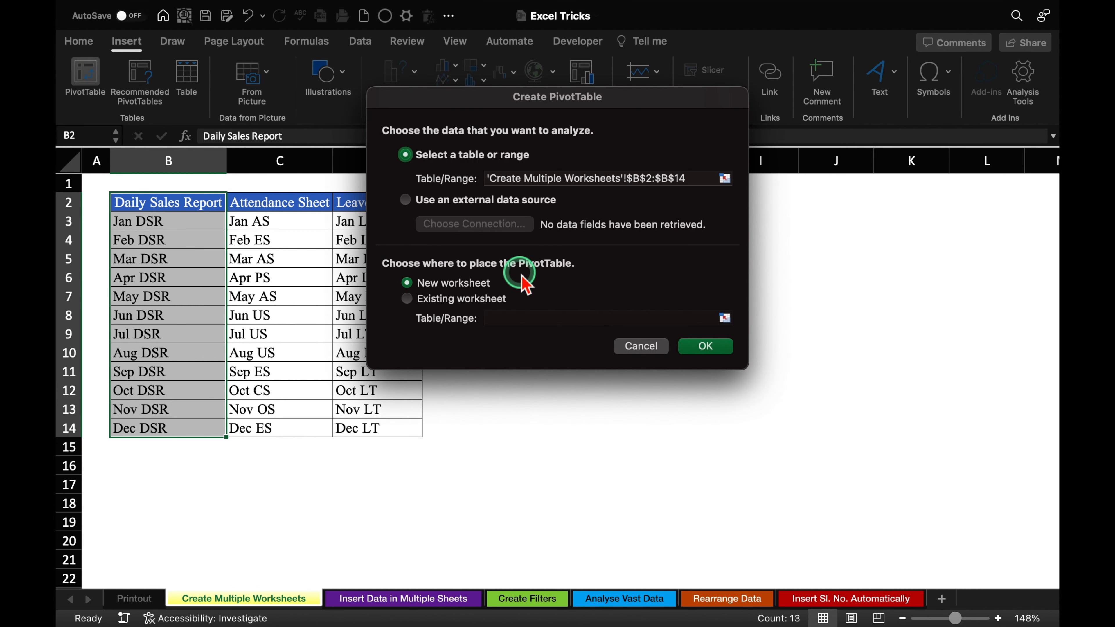
drag(441, 97, 654, 110)
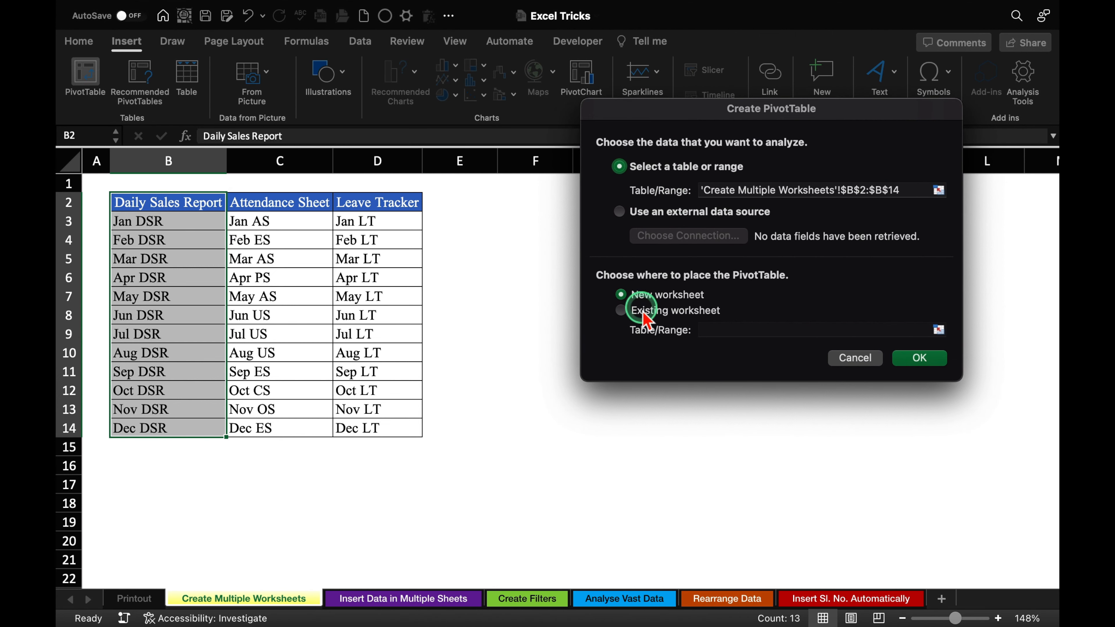
click(621, 311)
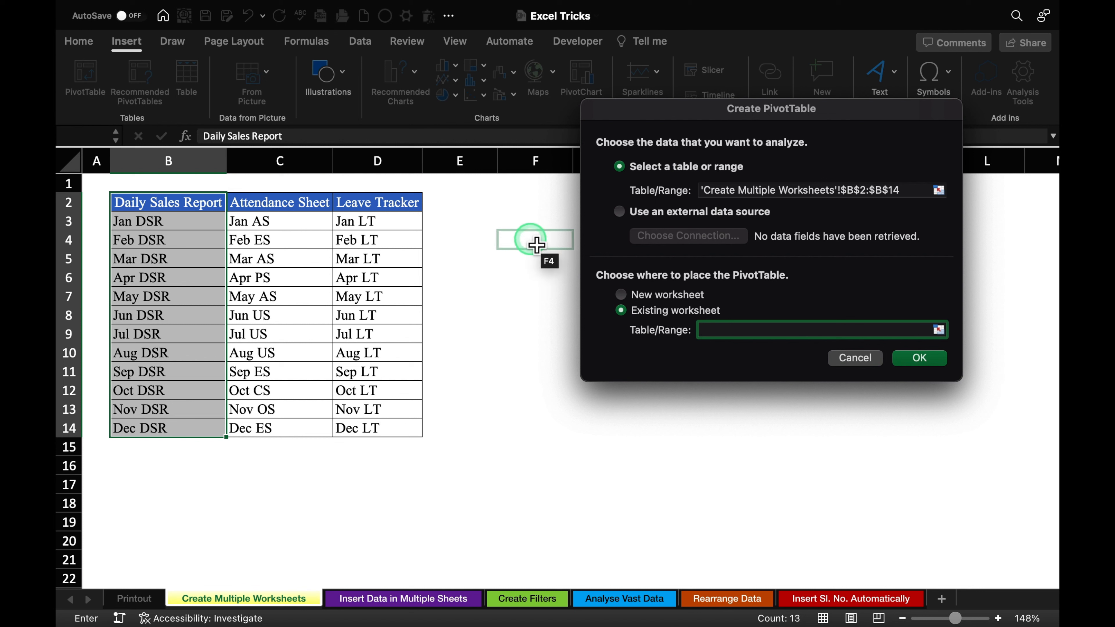
click(535, 226)
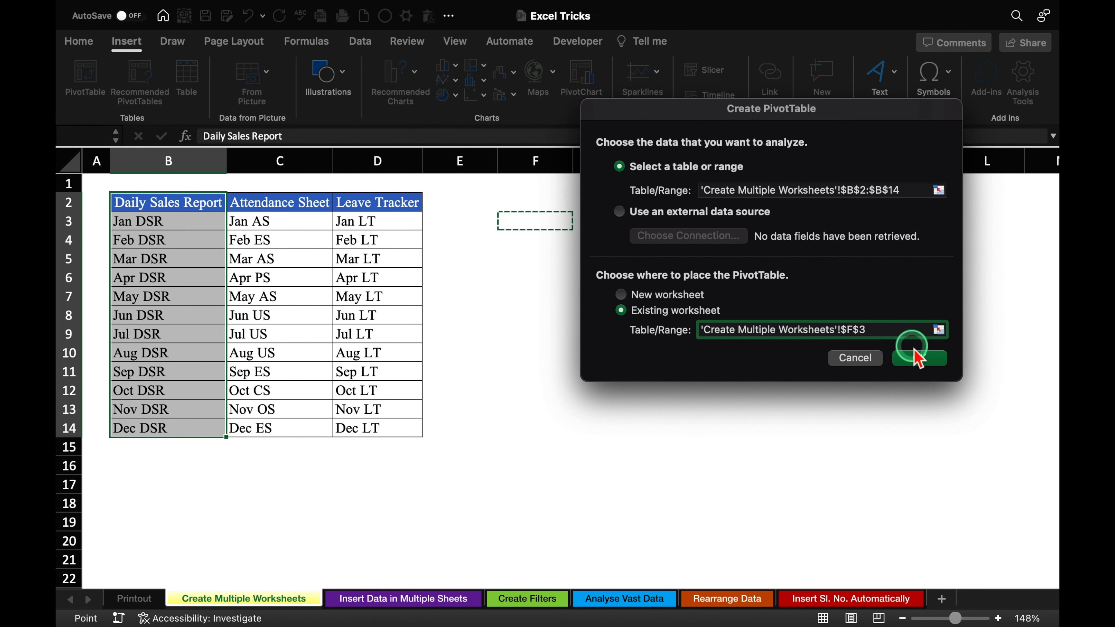
click(919, 358)
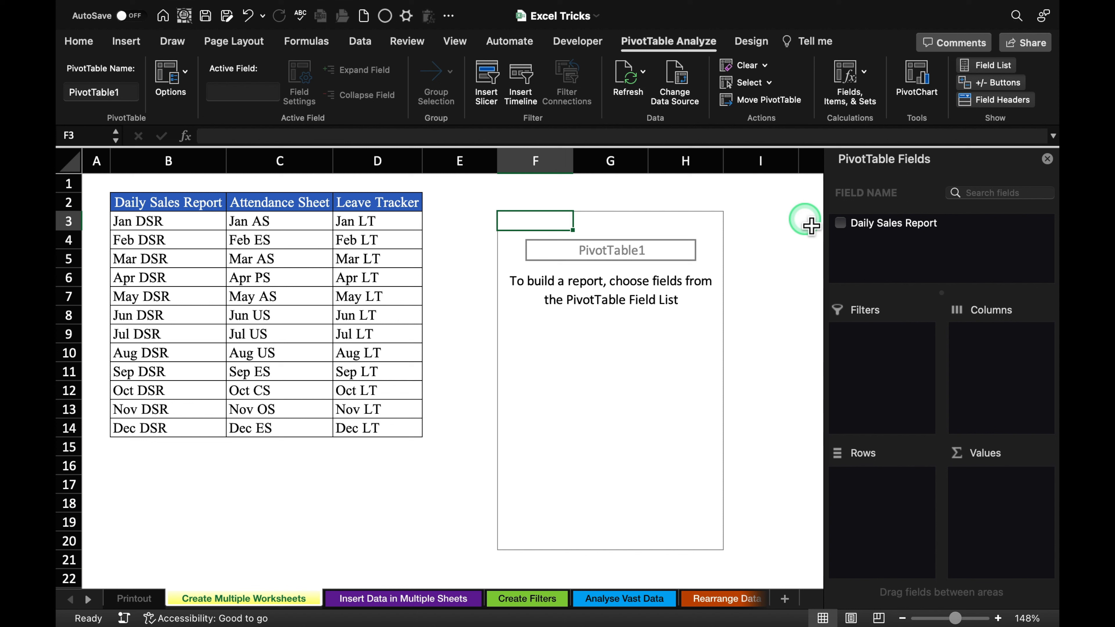
click(915, 226)
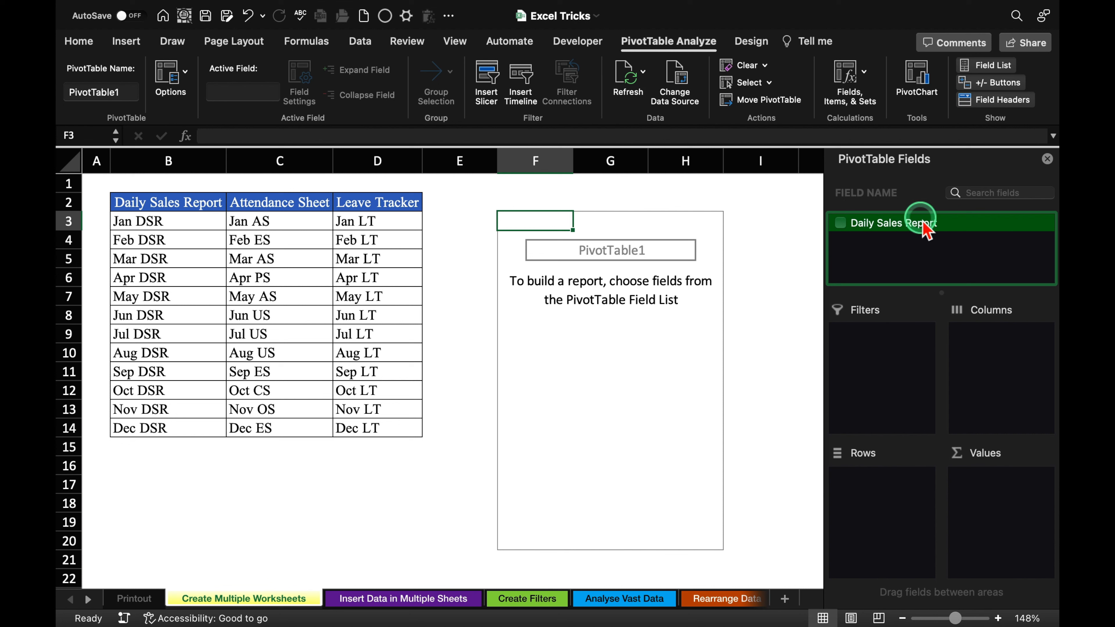
drag(922, 228, 891, 380)
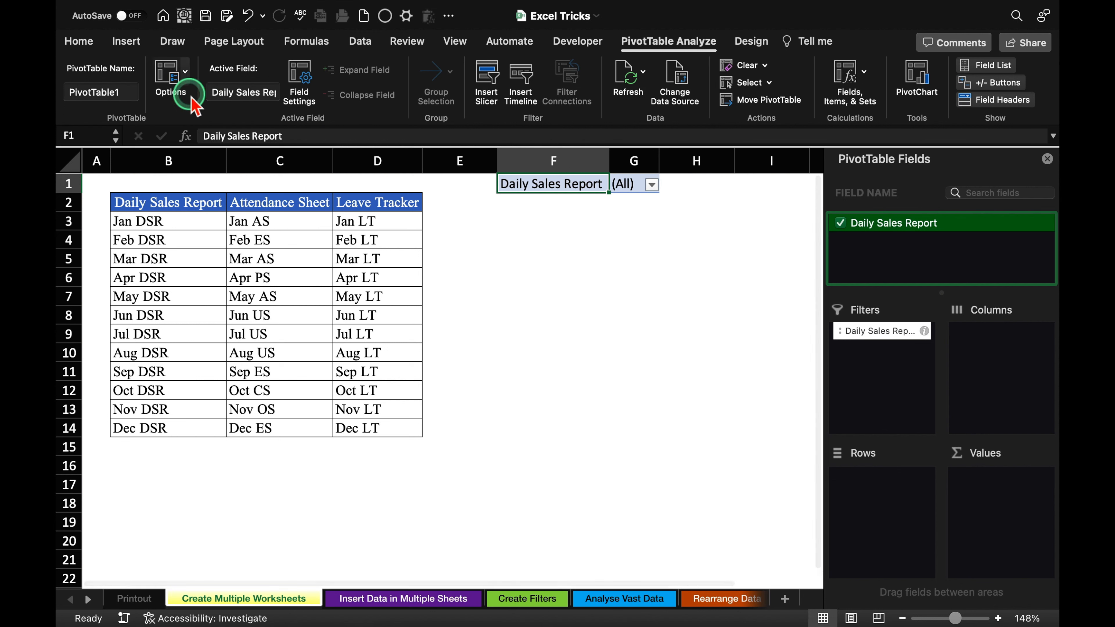
Step: Generate a separate worksheet for every Daily Sales Report entry with Show Report Filter Pages and close the PivotTable field list
click(185, 73)
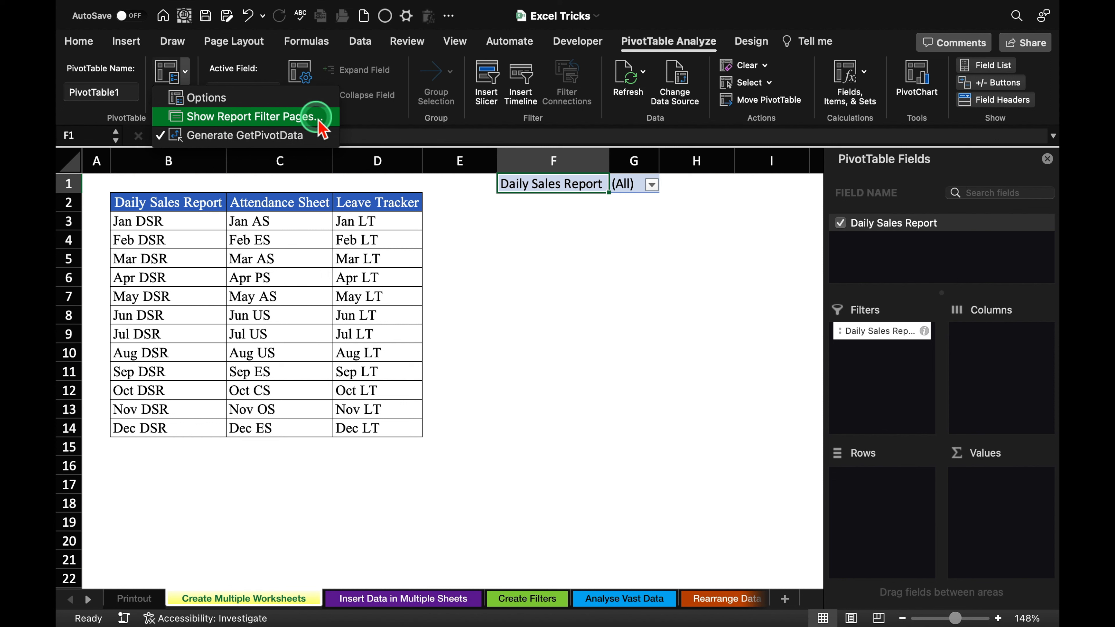
click(320, 121)
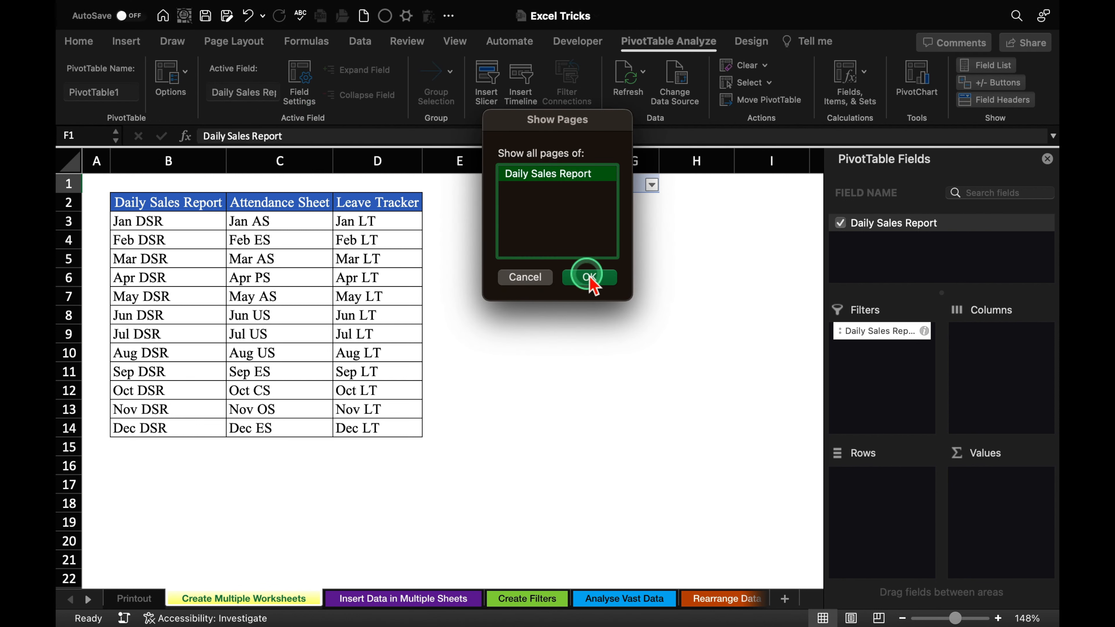
click(590, 277)
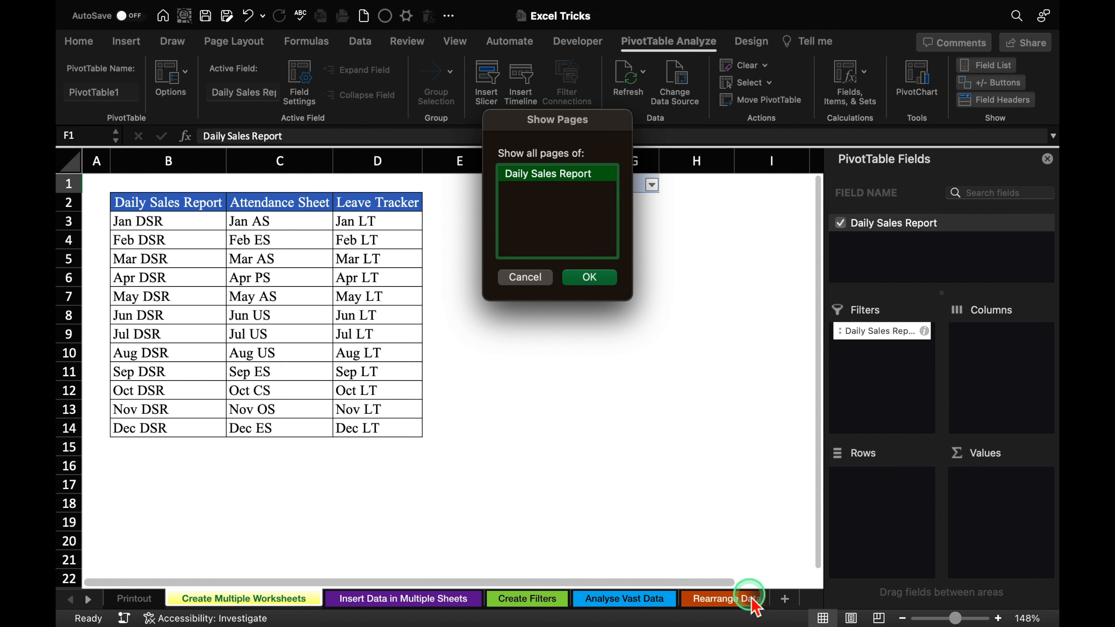
click(604, 277)
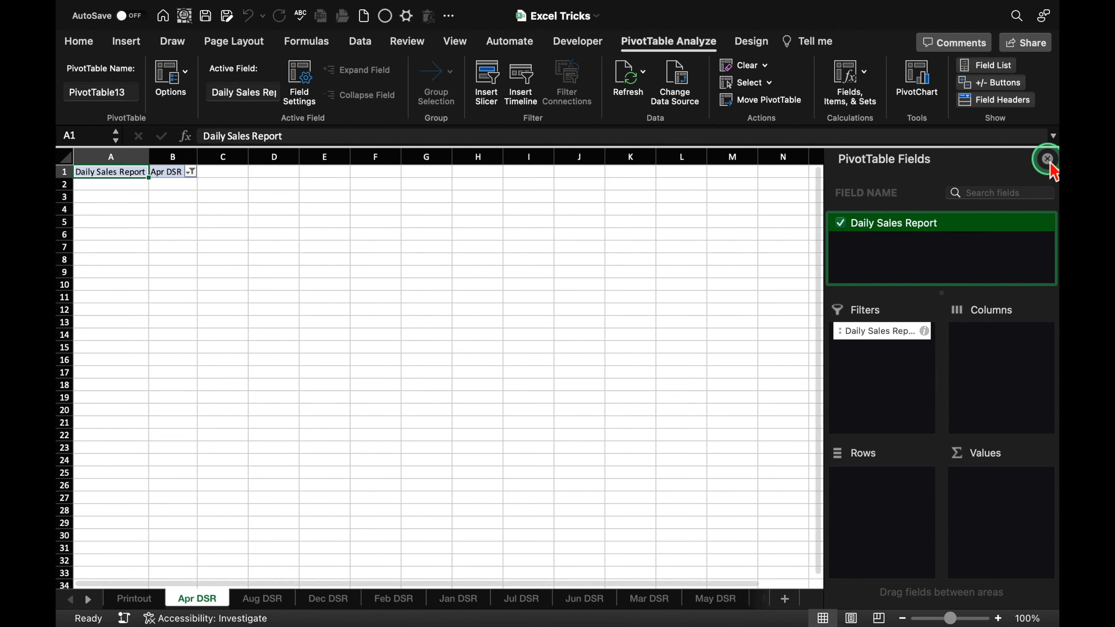
click(1046, 158)
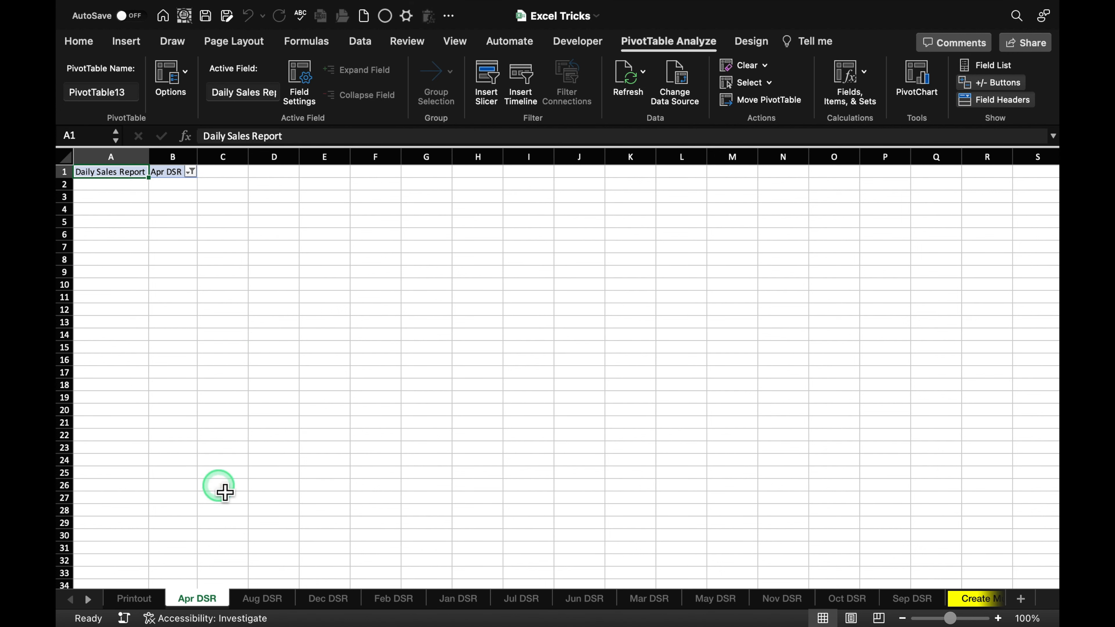
Step: Group the worksheets Apr DSR through Sep DSR, clear all cells in them at once and check several of the sheets
click(392, 598)
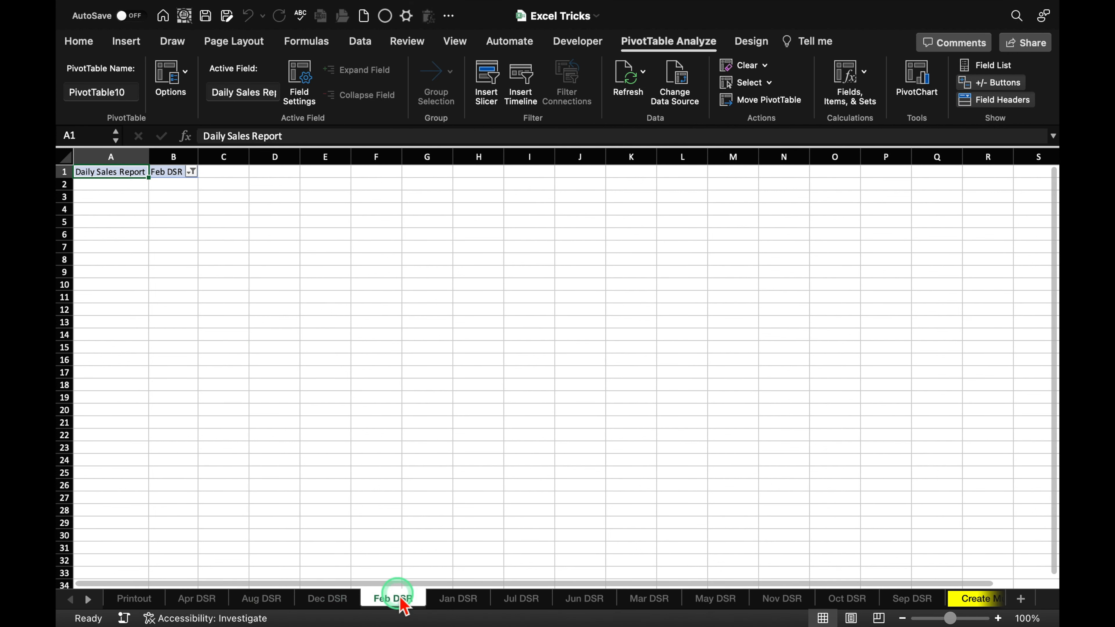
click(215, 599)
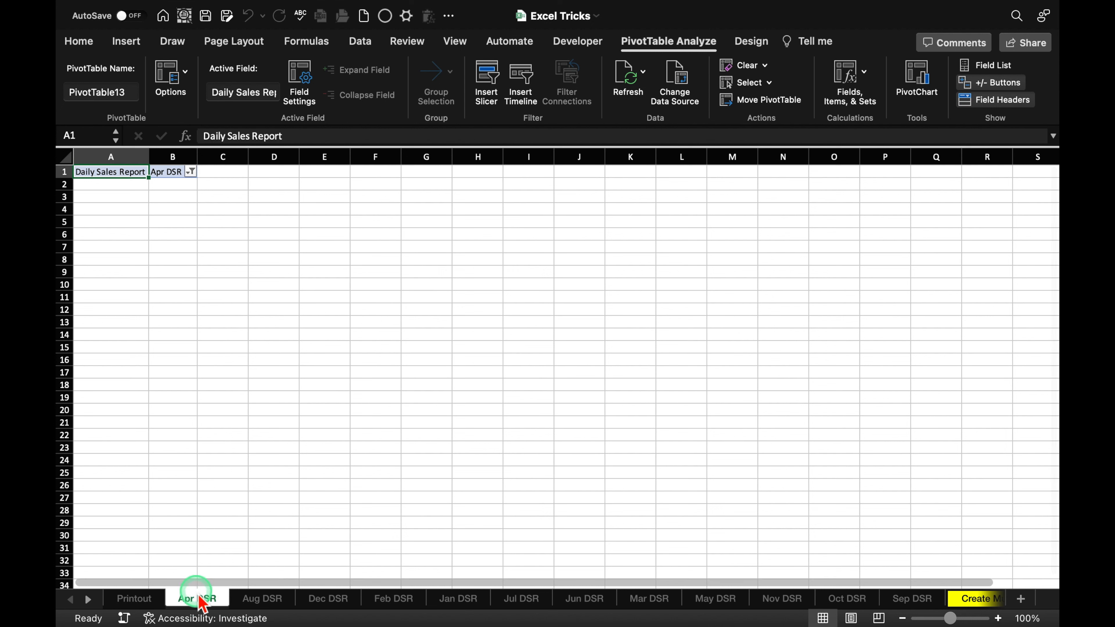
shift+click(922, 597)
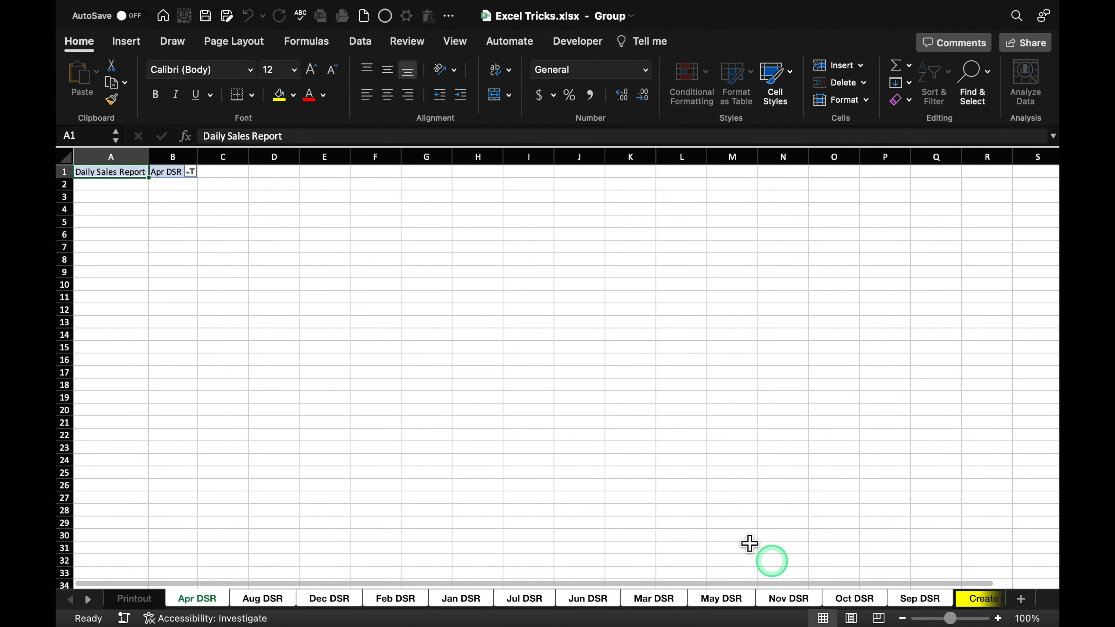
click(66, 158)
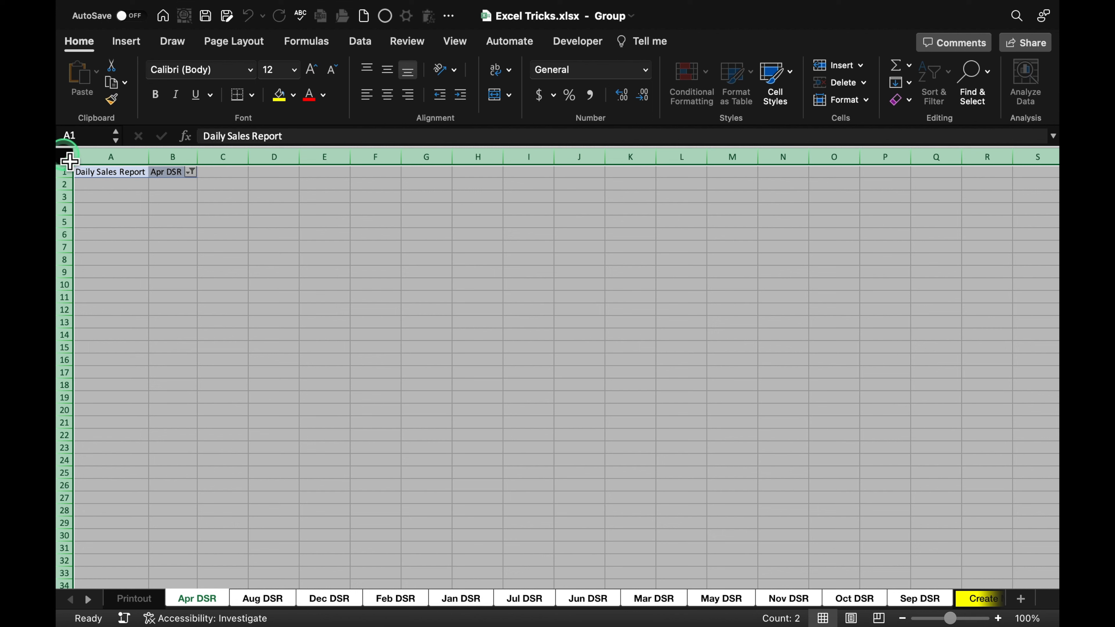
key(Delete)
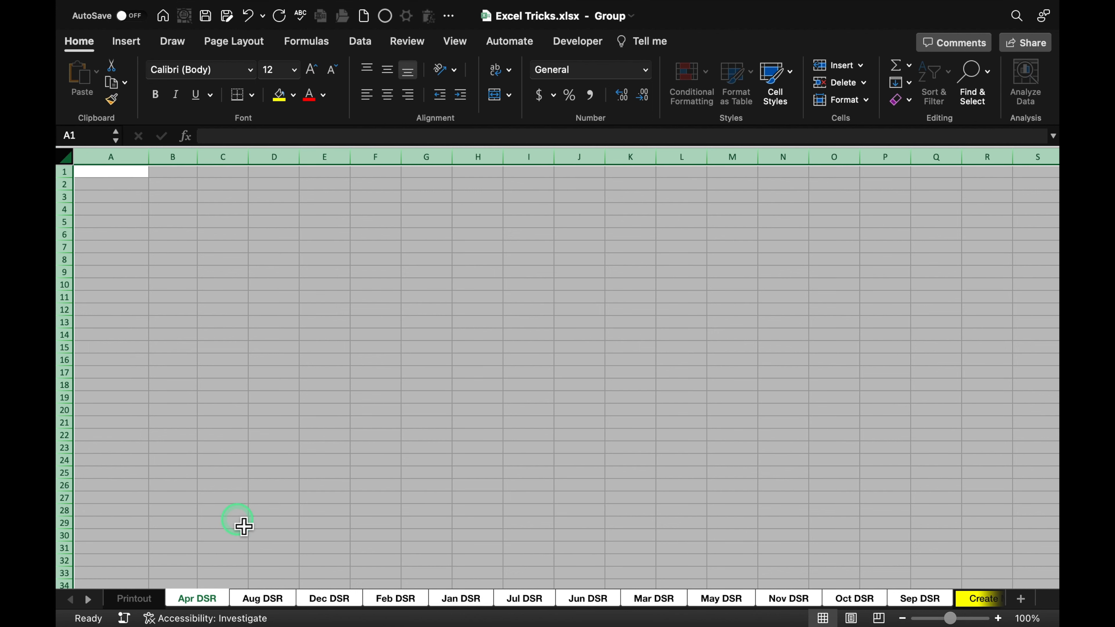
click(263, 598)
click(333, 599)
click(397, 598)
click(468, 598)
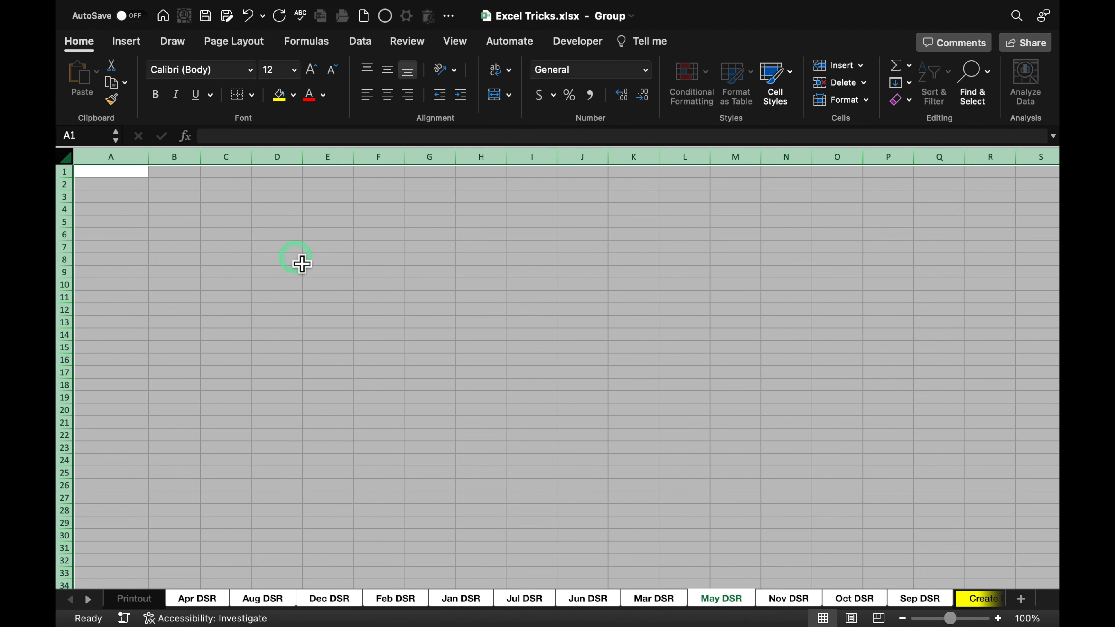
Step: Enter "Office Monk" in cell B3 of all grouped DSR worksheets and check it on the other sheets
click(170, 201)
text(Office Monk)
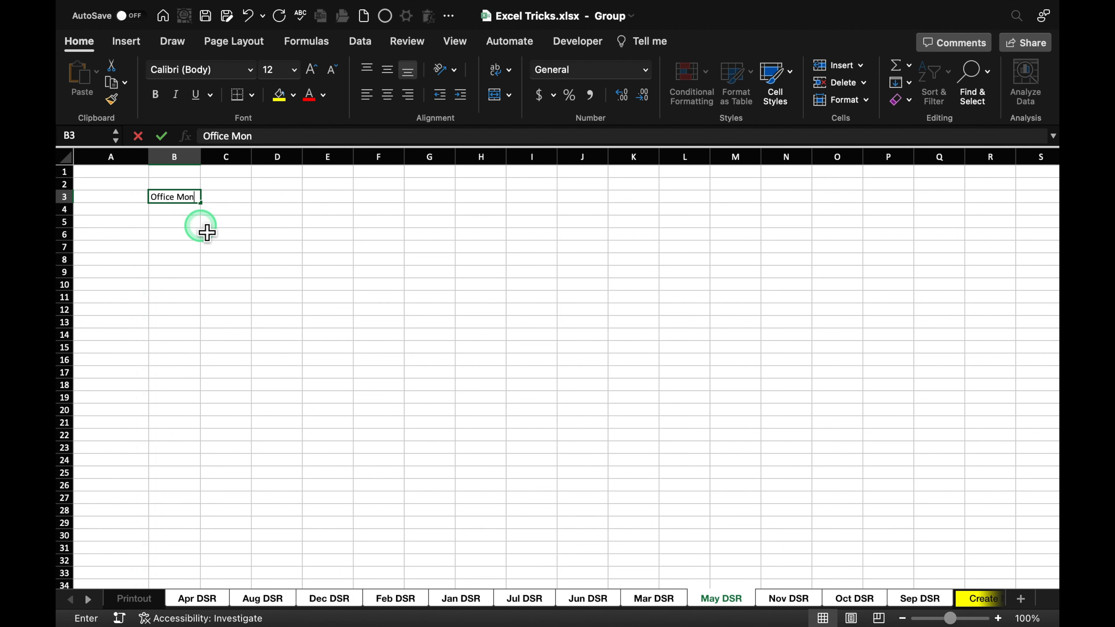
click(653, 598)
click(186, 599)
click(251, 600)
click(319, 601)
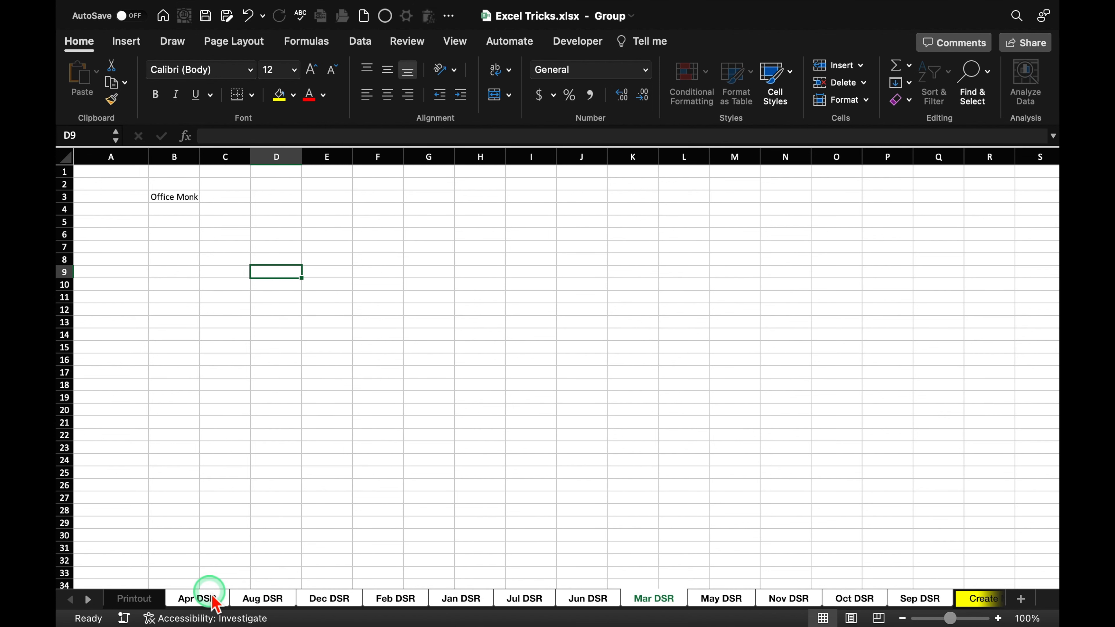
Step: Delete all grouped DSR worksheets and remove the PivotTable in columns F and G of Create Multiple Worksheets
right_click(212, 598)
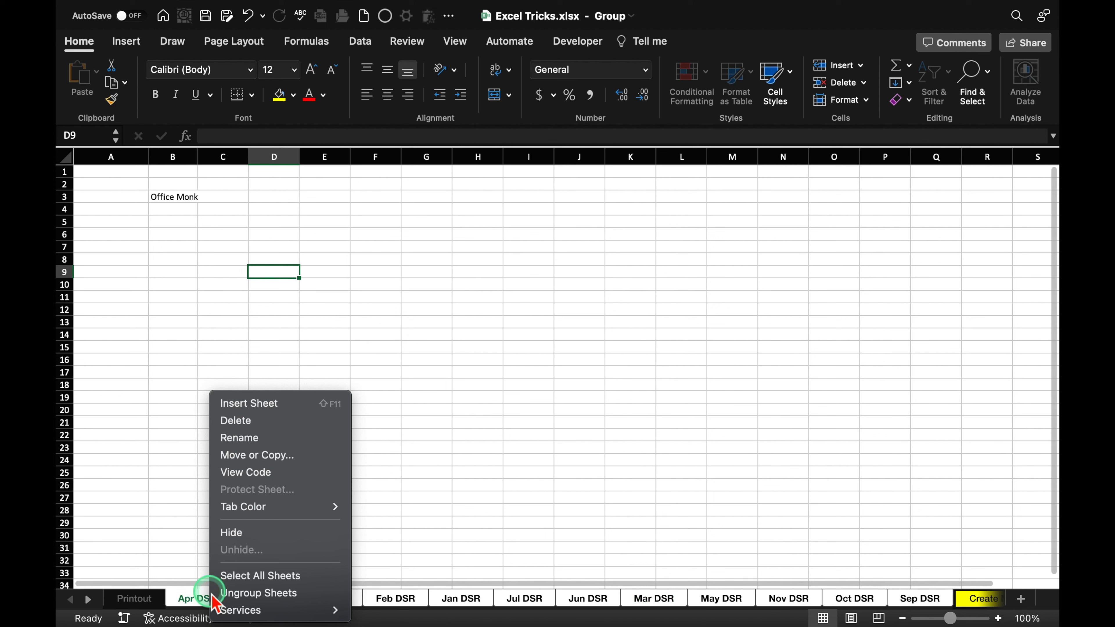
click(288, 421)
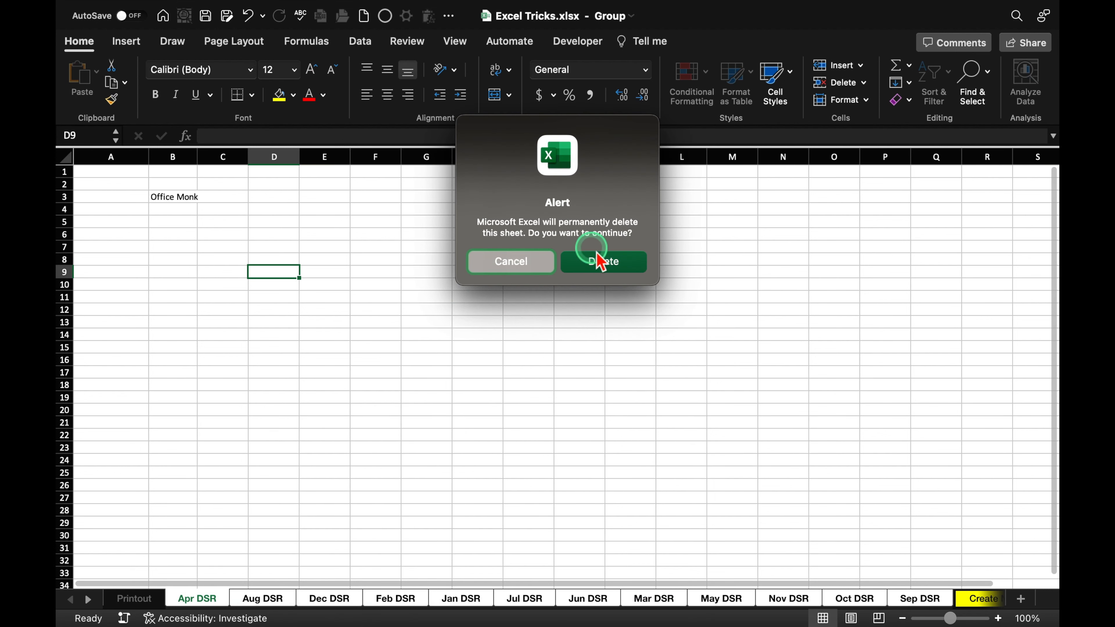
click(610, 262)
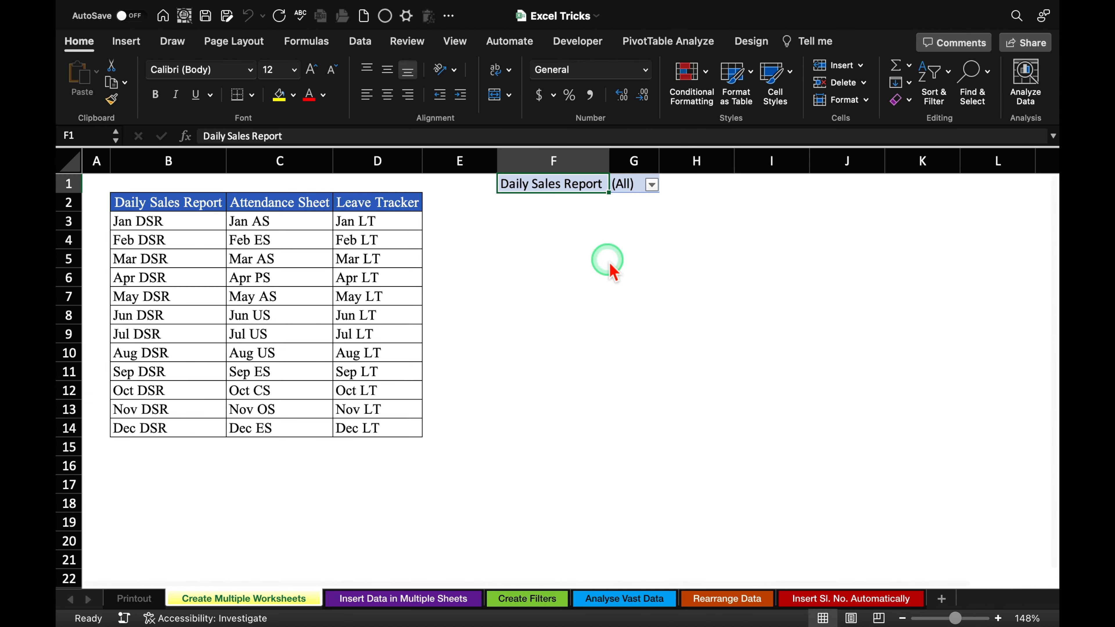
drag(552, 162, 640, 168)
right_click(640, 167)
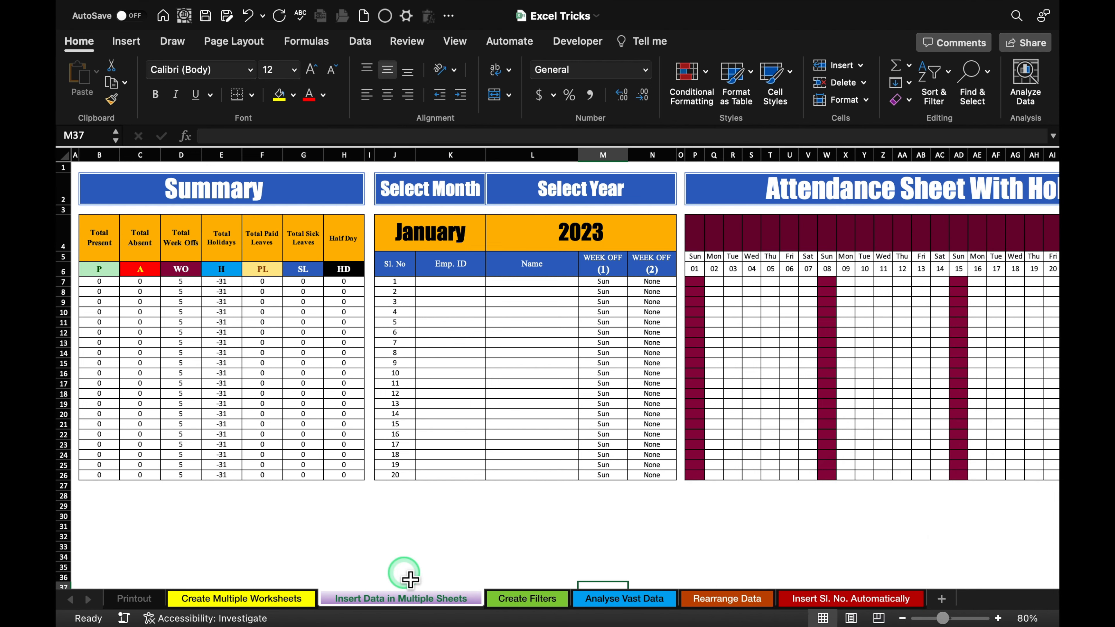
Step: Create a PivotTable from the Attendance Sheet column C2:C14 at cell J2 of the existing Create Multiple Worksheets sheet
click(471, 233)
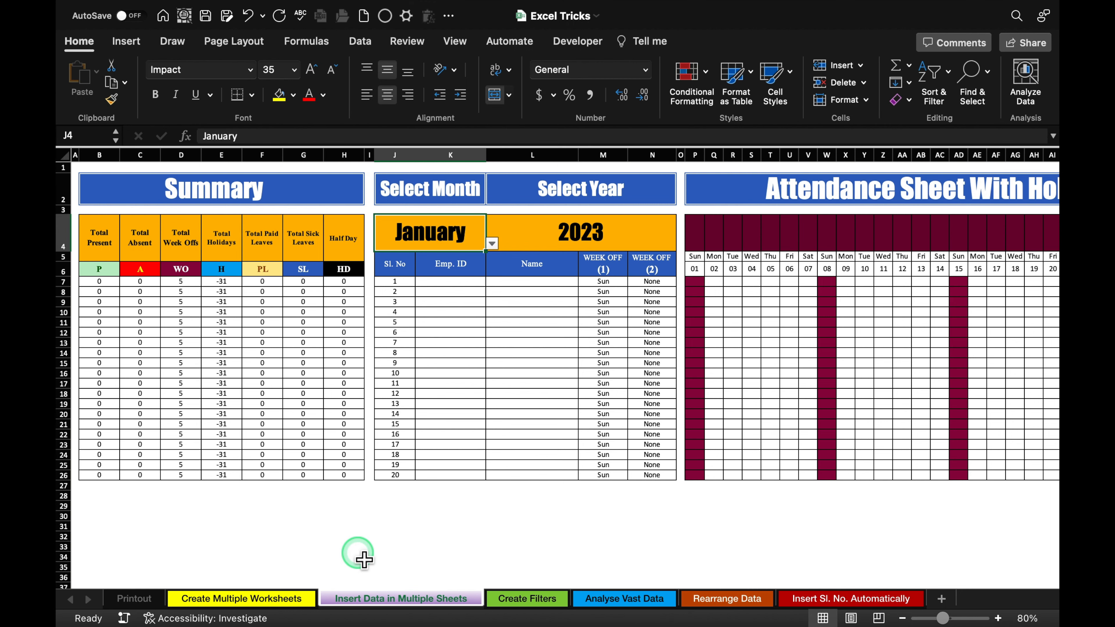
click(288, 599)
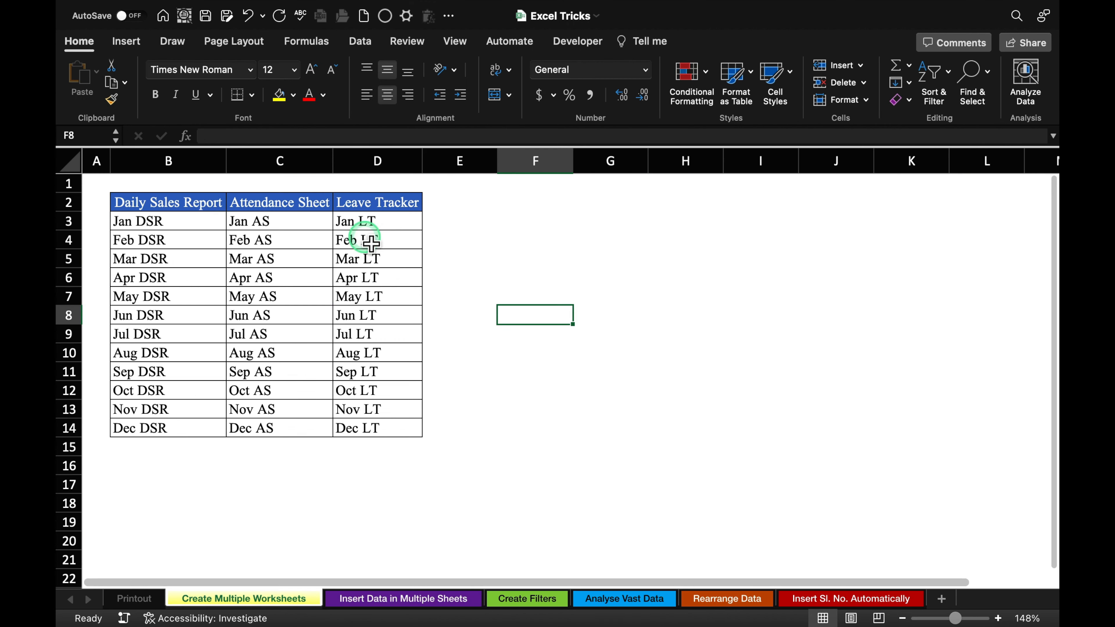
drag(302, 206, 289, 434)
click(299, 230)
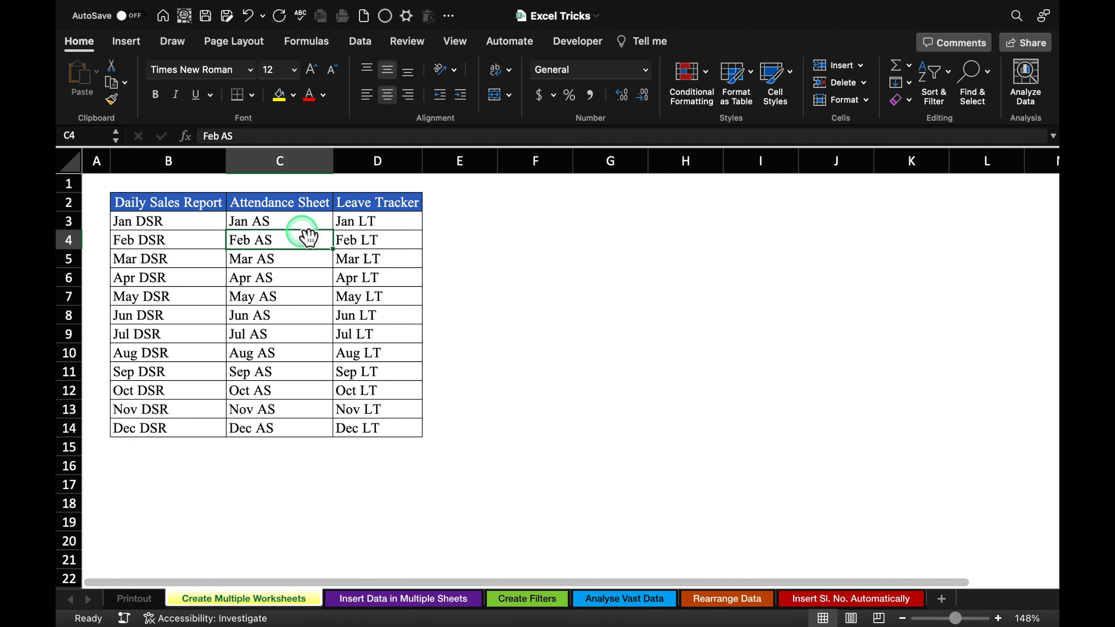
drag(293, 206, 299, 435)
key(super+e)
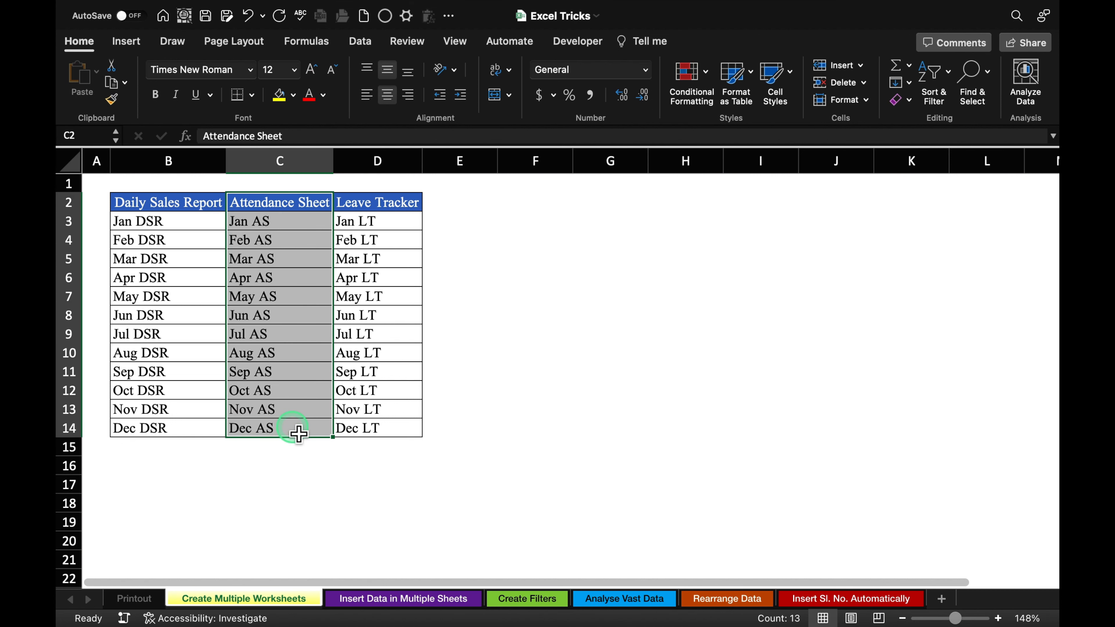
click(133, 43)
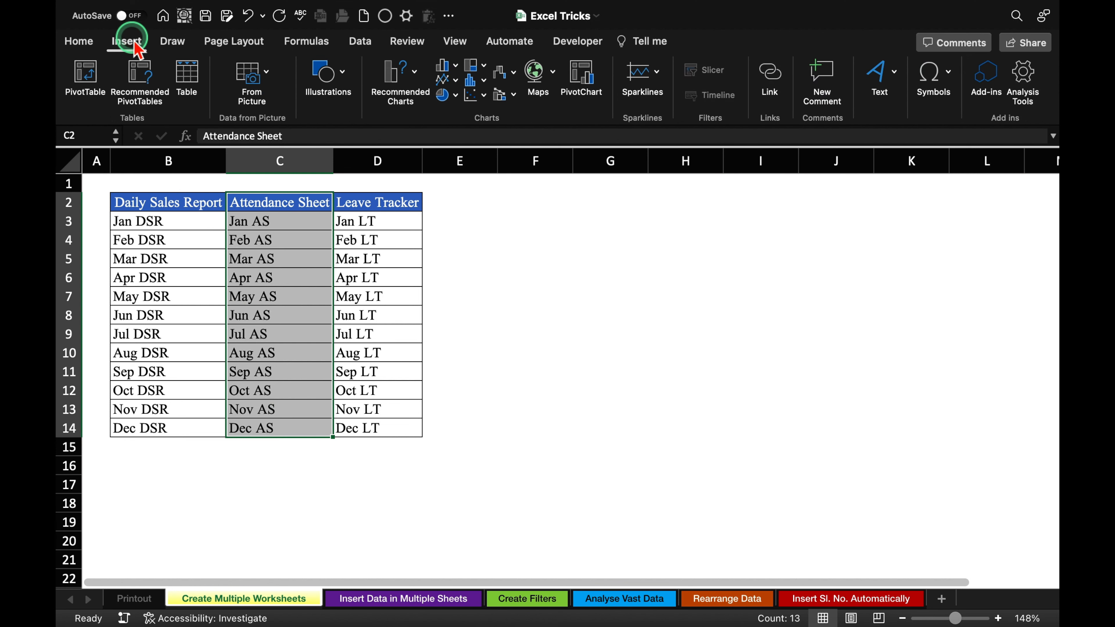
click(97, 78)
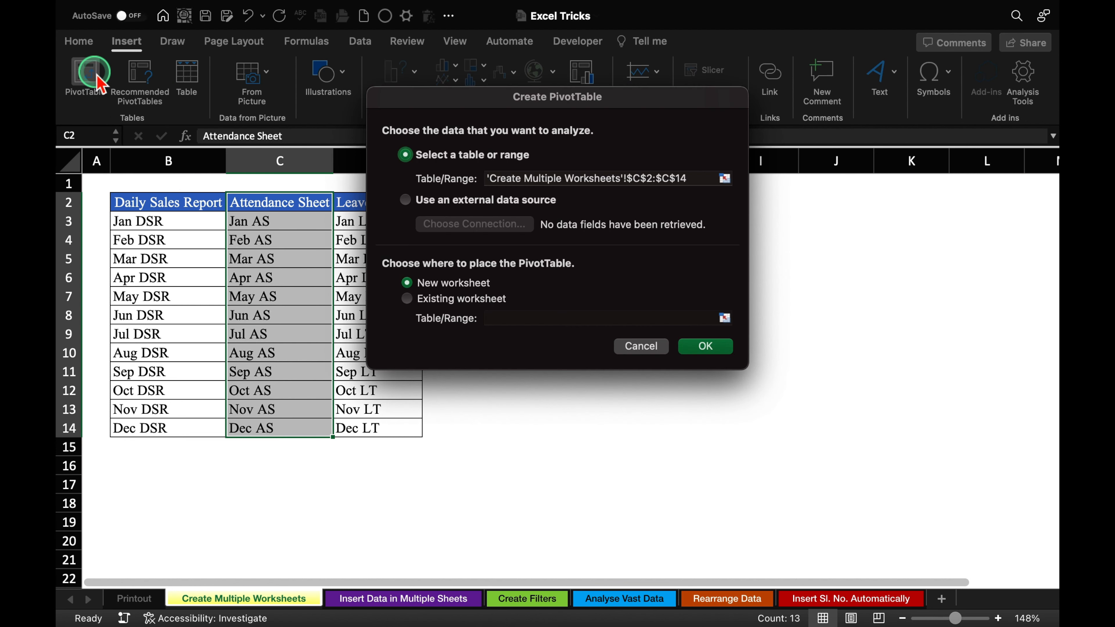
click(407, 299)
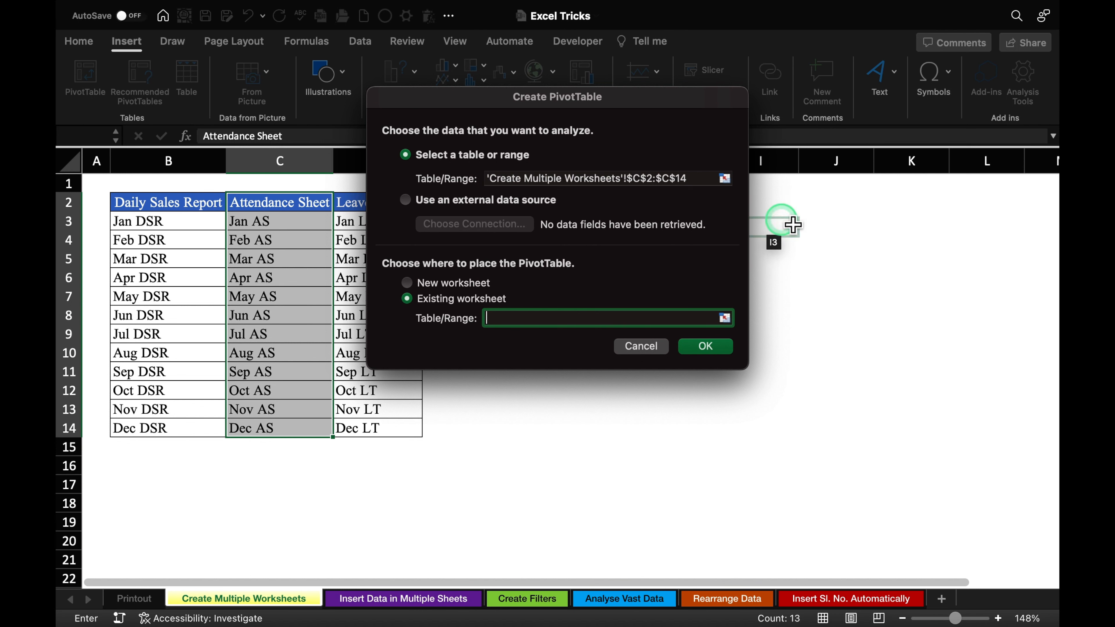
click(810, 206)
click(711, 346)
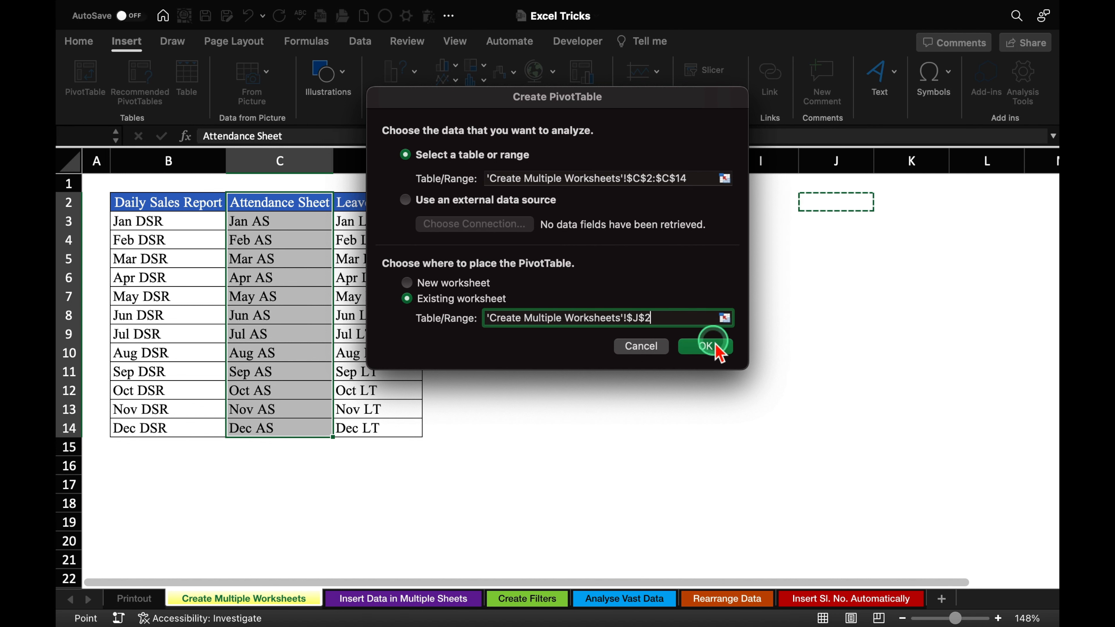
Step: Use Attendance Sheet as the PivotTable filter, generate a worksheet per entry with Show Report Filter Pages and close the field list
click(902, 223)
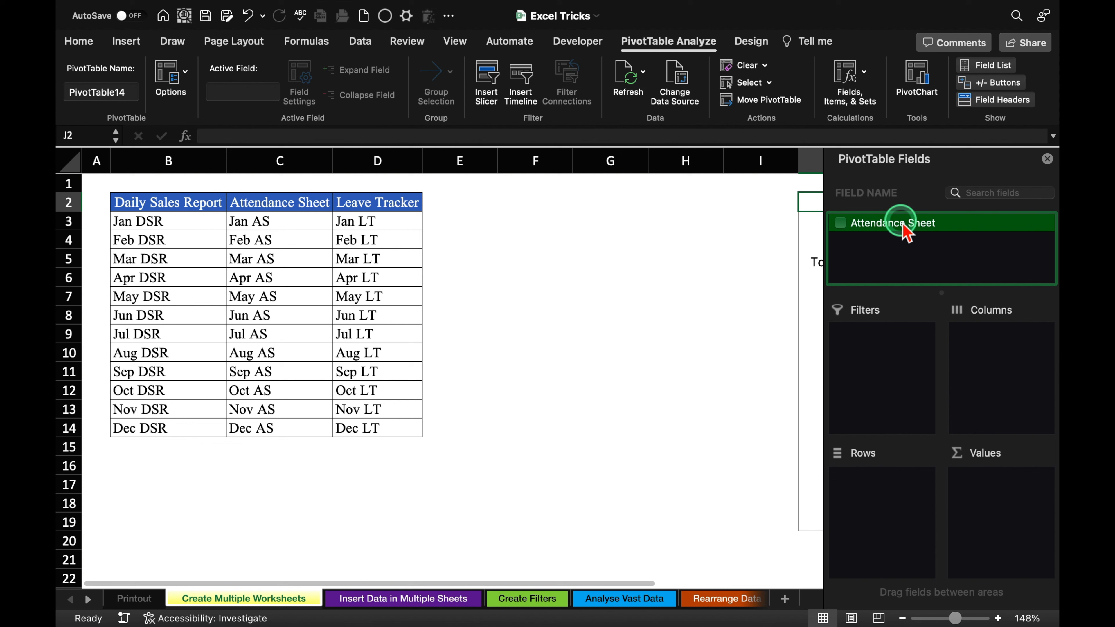
drag(903, 231, 876, 382)
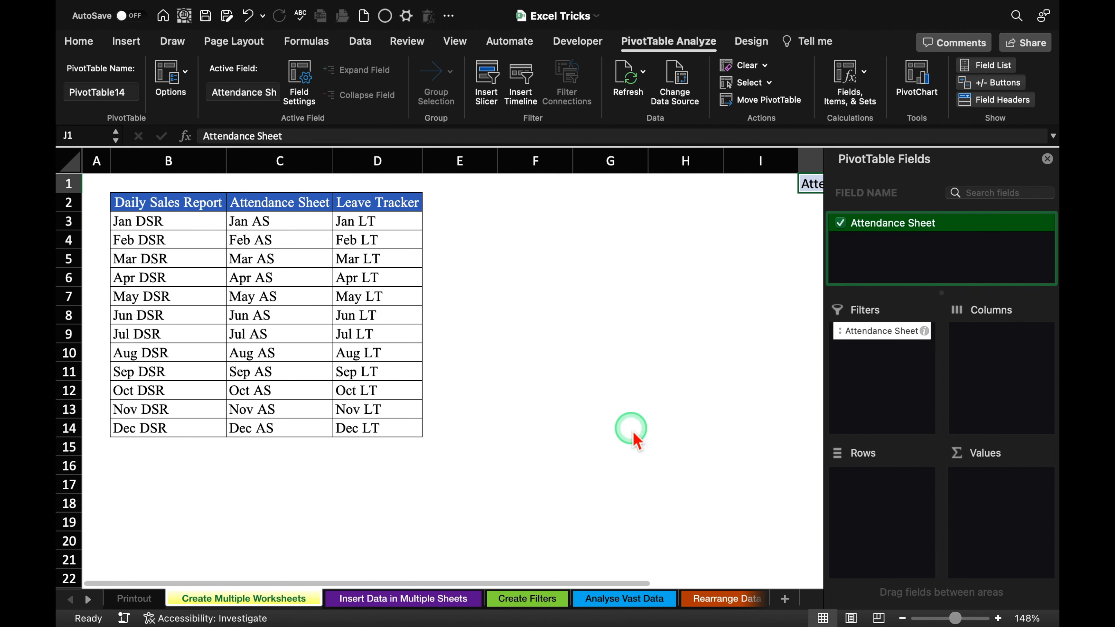
click(185, 71)
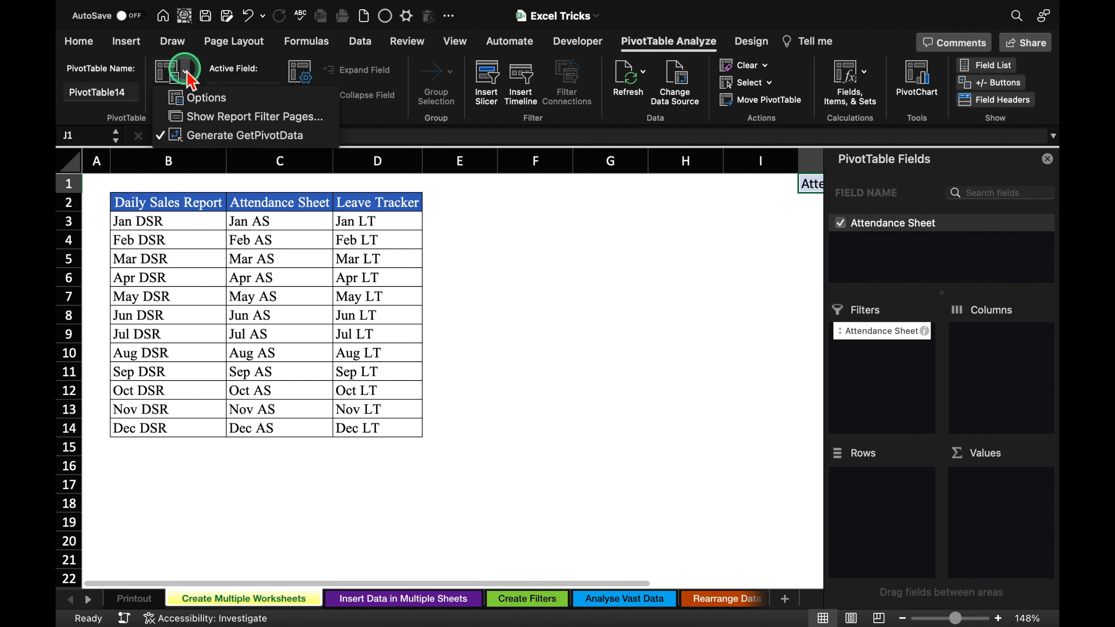
click(265, 117)
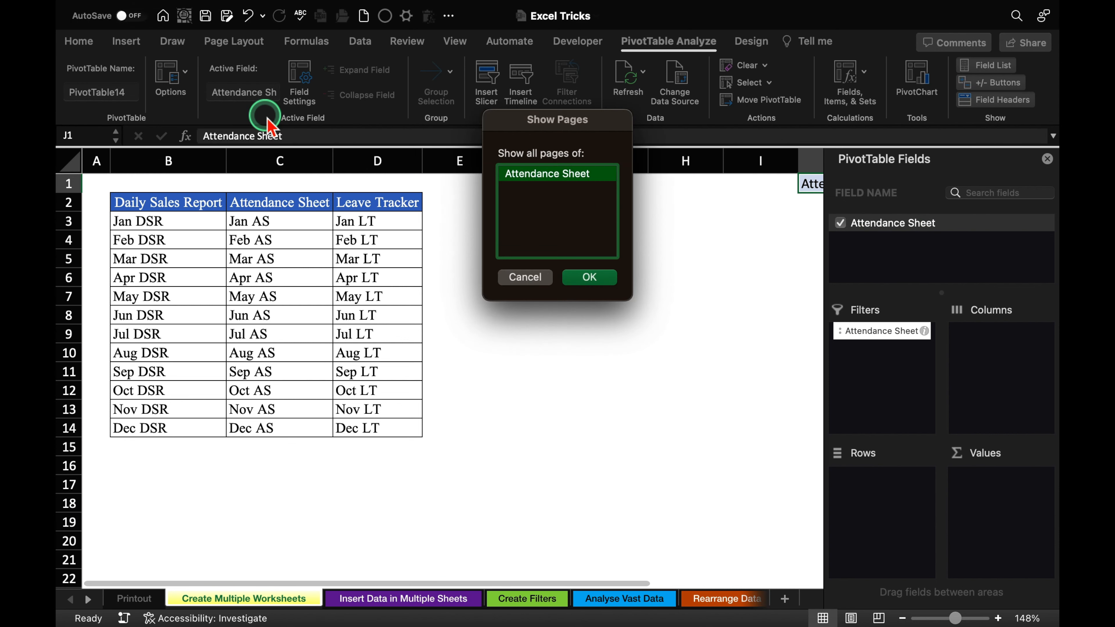
click(589, 276)
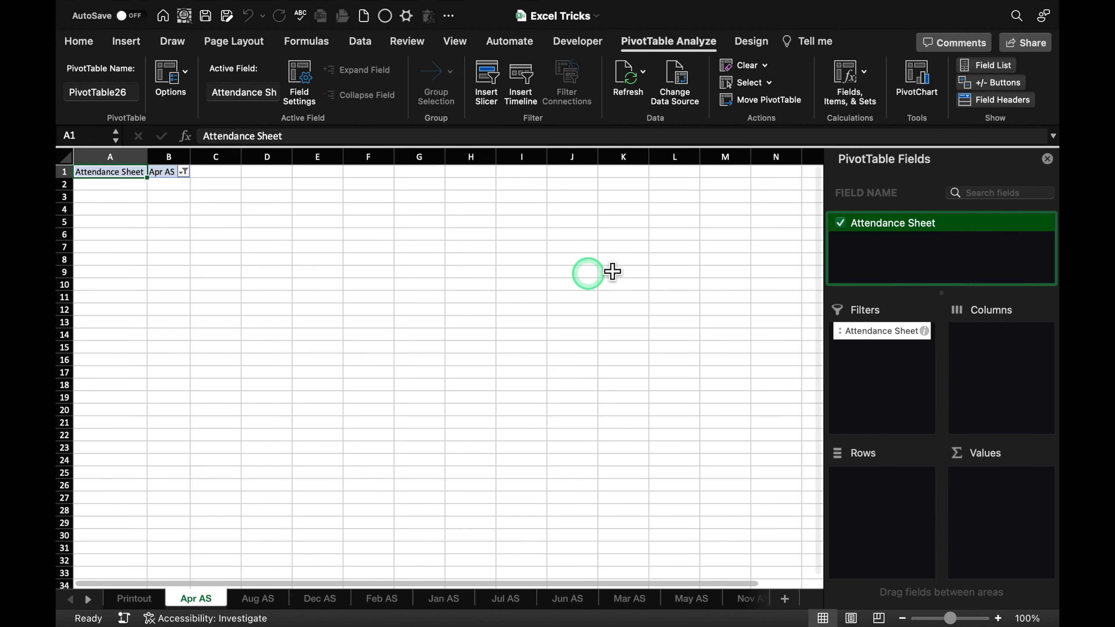
click(1047, 158)
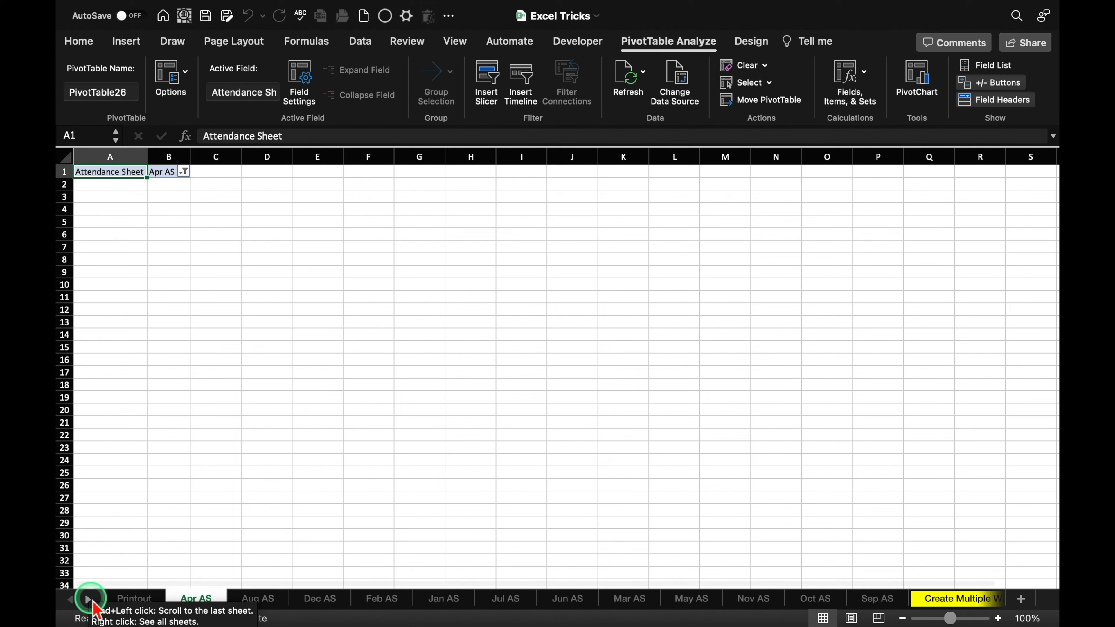
Step: Copy the entire attendance template on the Insert Data in Multiple Sheets worksheet
click(89, 598)
click(88, 598)
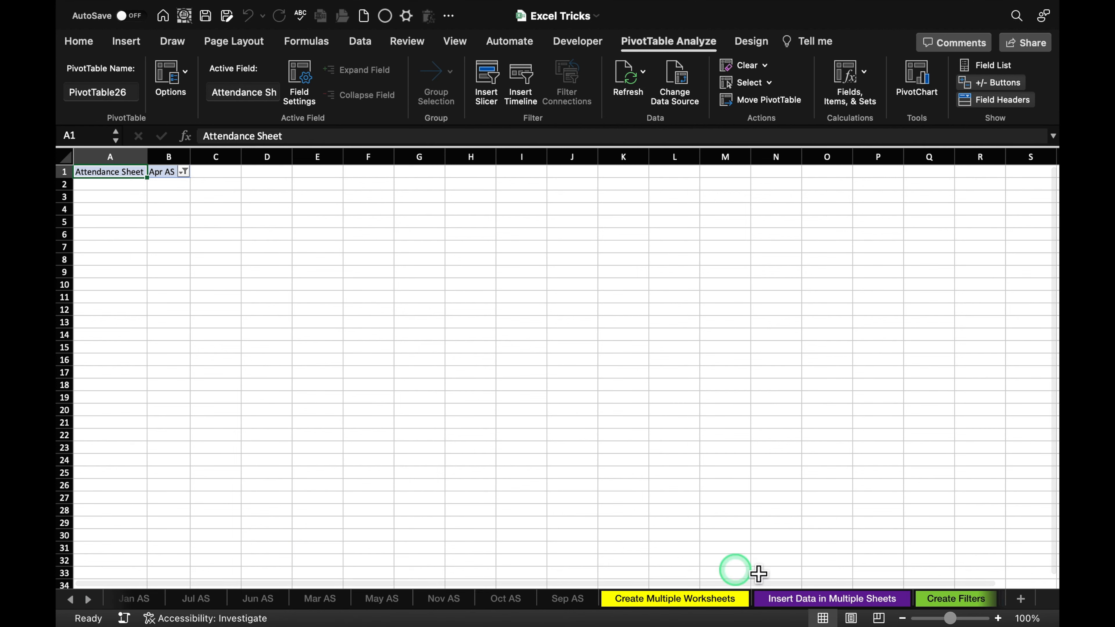
click(799, 600)
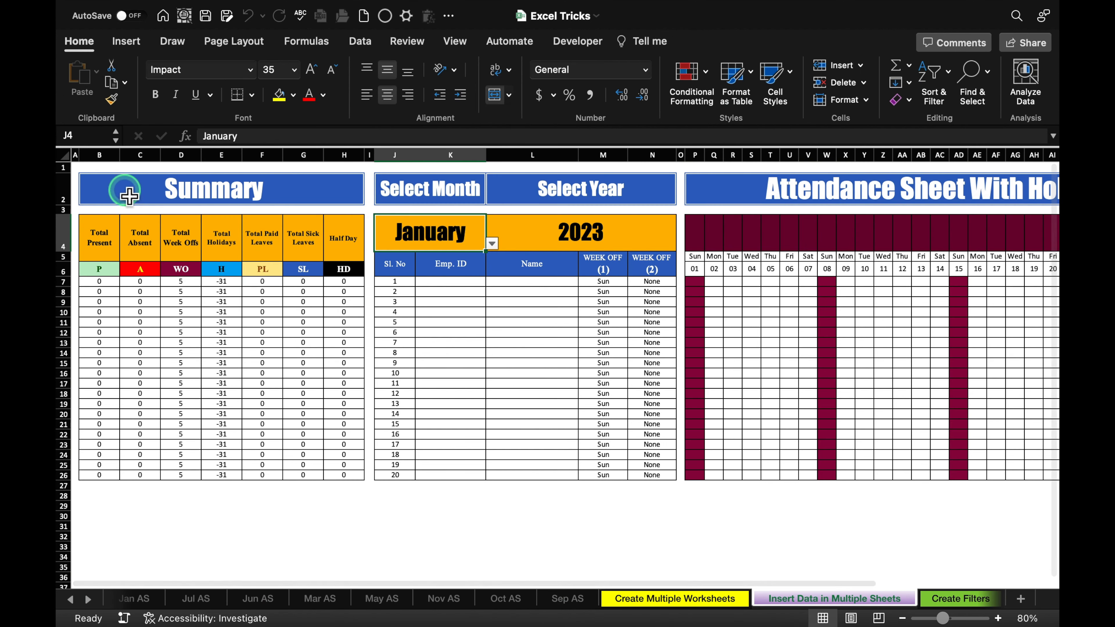
click(66, 156)
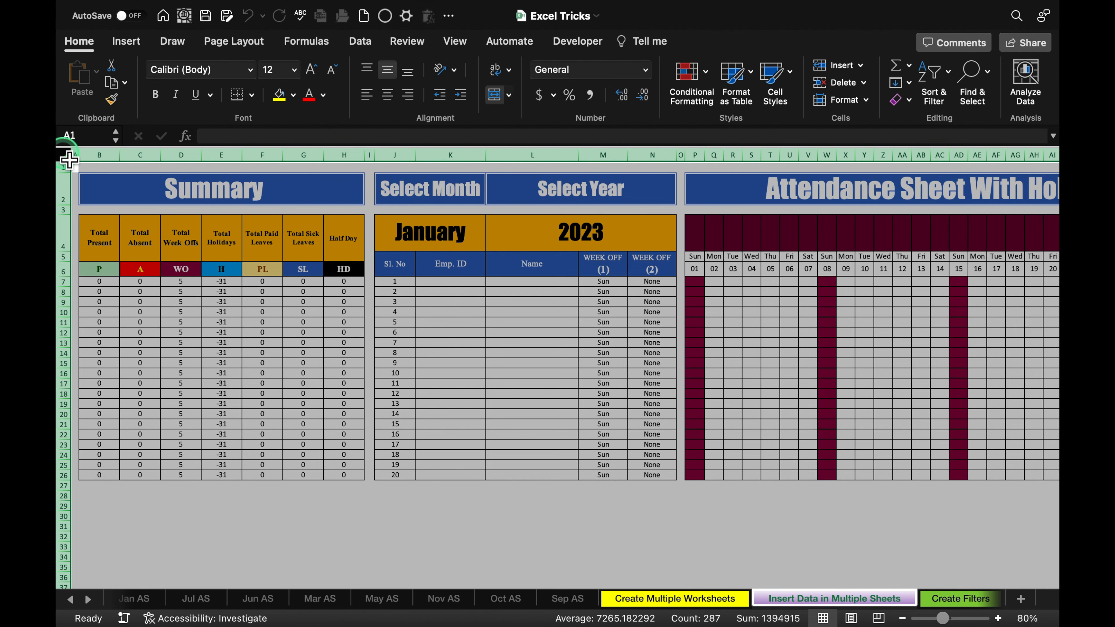
key(super+c)
Step: Group the worksheets Apr AS through Sep AS and clear all cells in them at once
scroll(193, 598, left, 5)
click(198, 599)
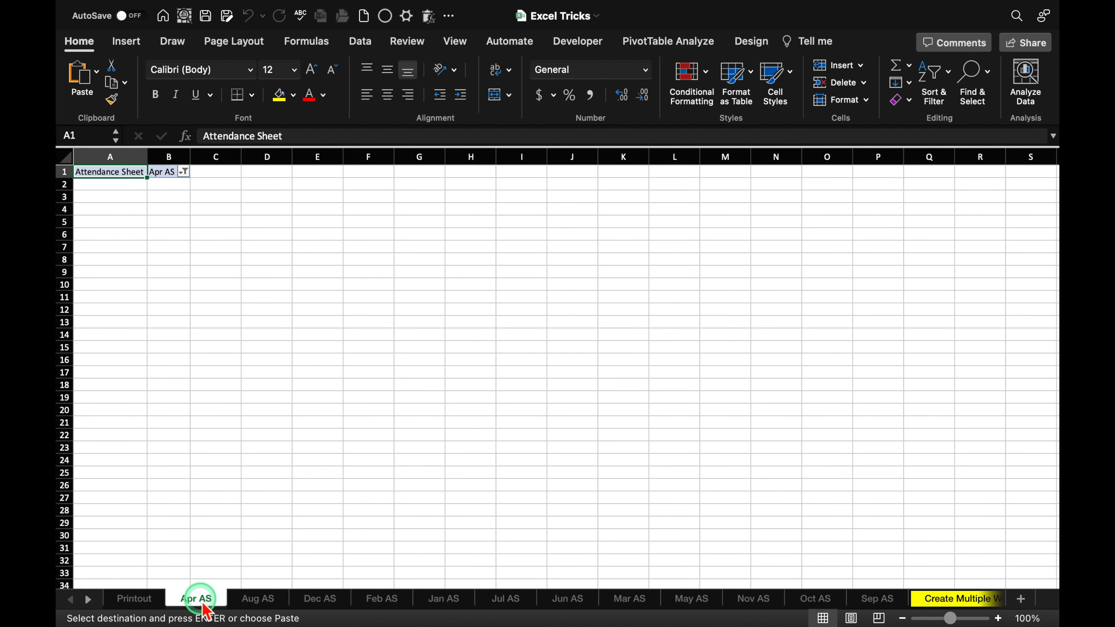
shift+click(877, 598)
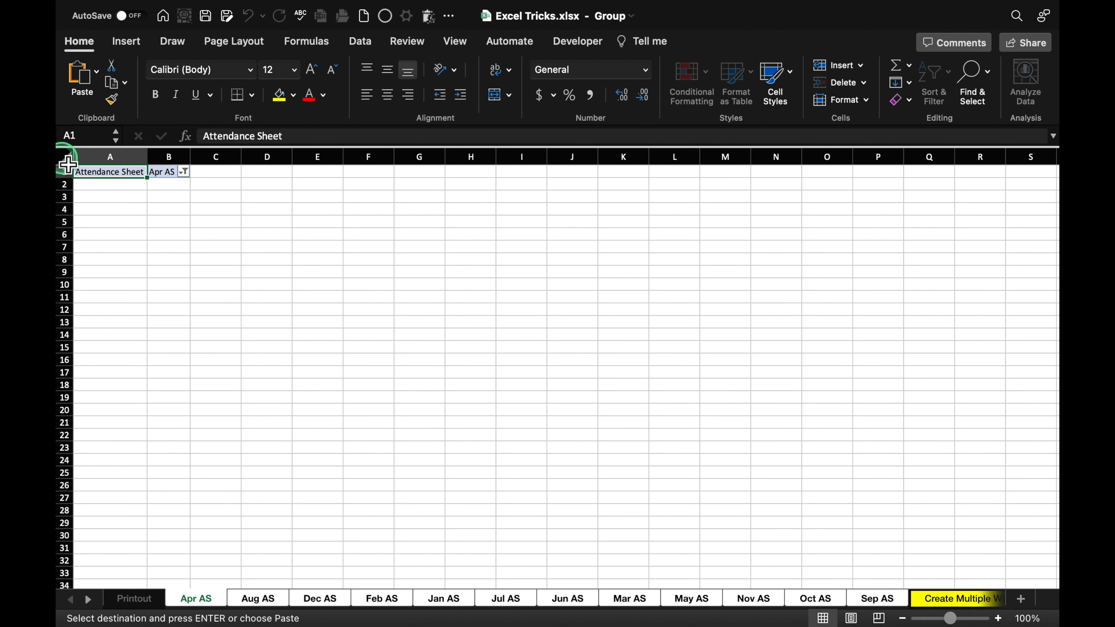
click(67, 162)
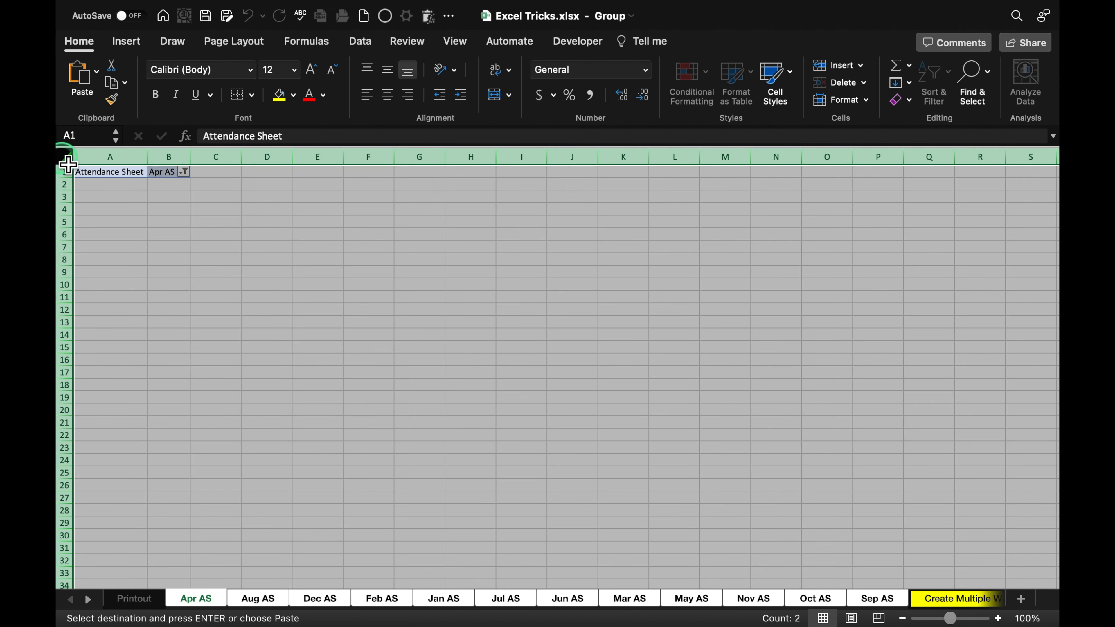
key(Delete)
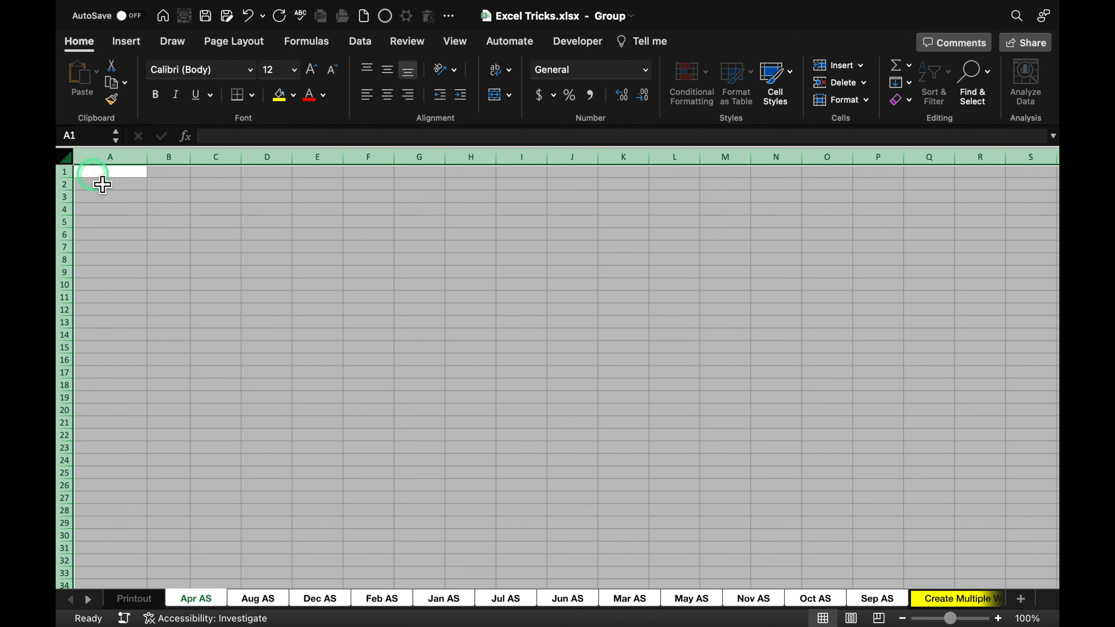
Step: Turn off the gridlines on the grouped AS worksheets and select cell A1
click(454, 43)
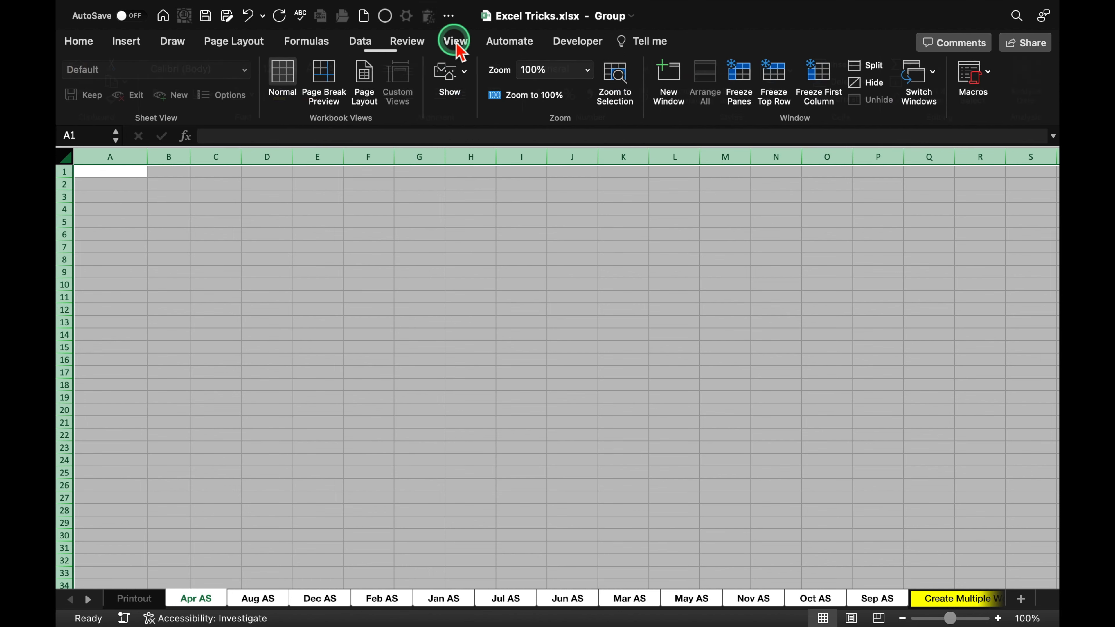
click(466, 72)
click(395, 142)
click(141, 223)
click(111, 180)
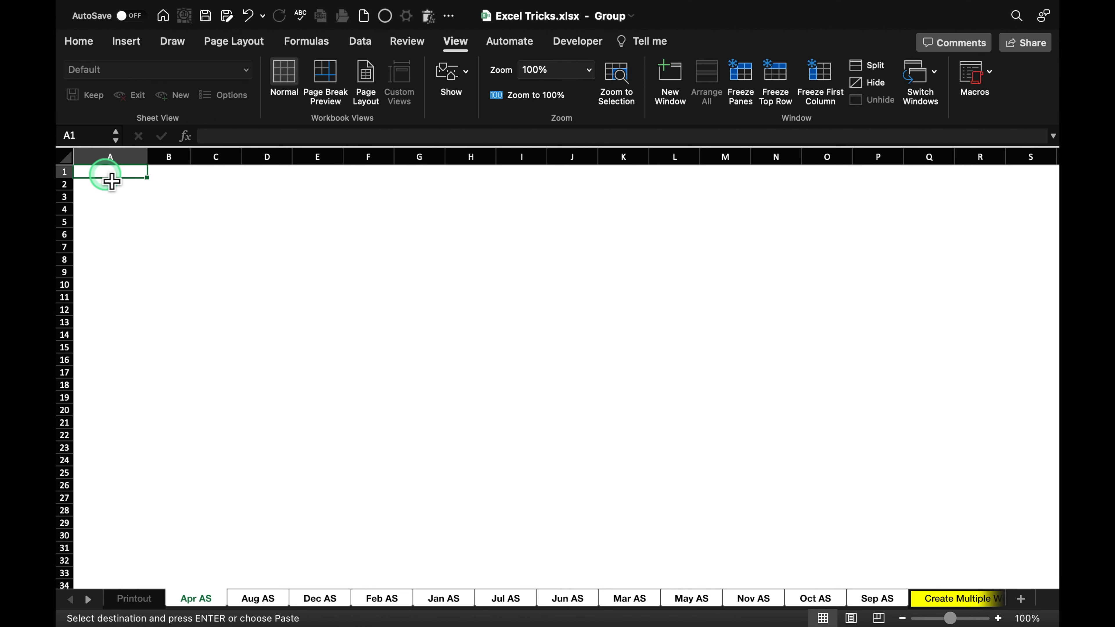
Step: Paste the attendance template into the grouped AS worksheets and check it on several of them
key(super+v)
click(225, 317)
click(194, 598)
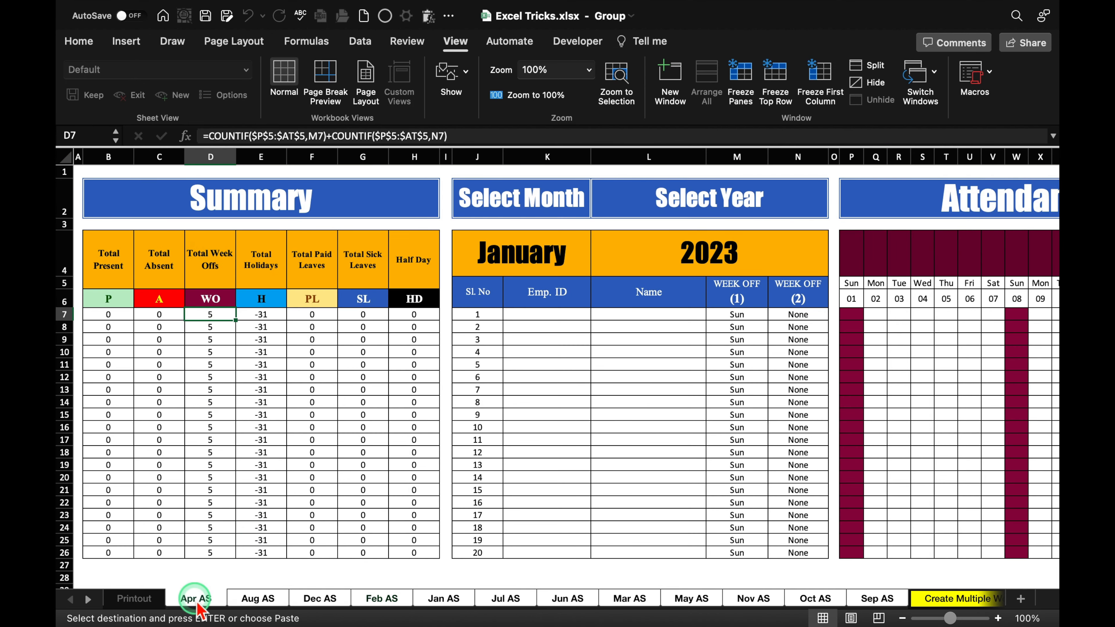
click(318, 599)
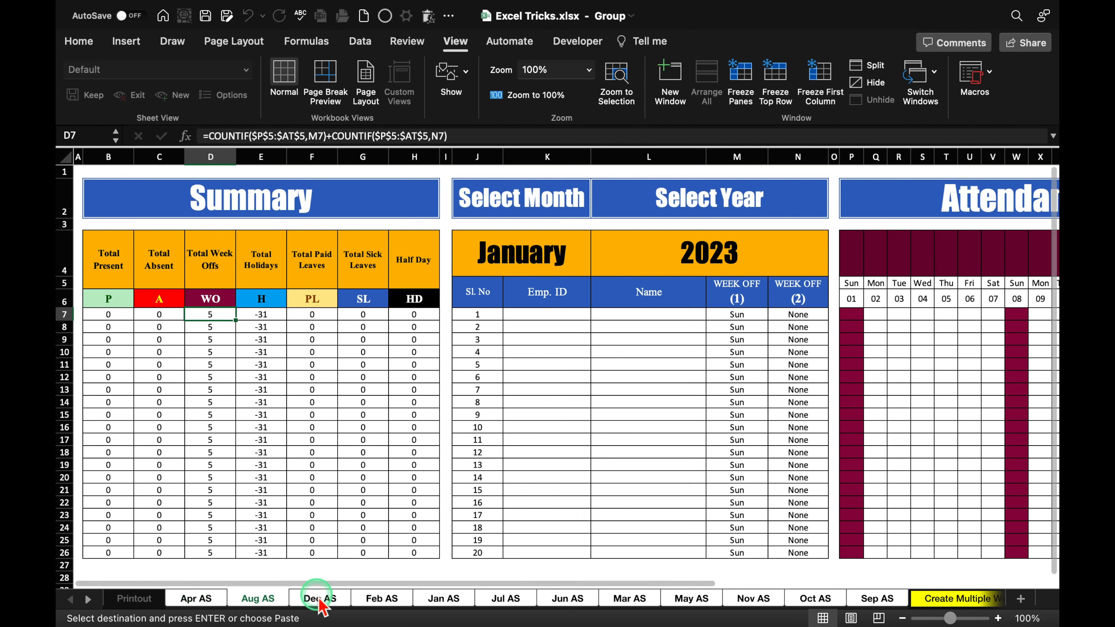
click(386, 598)
click(505, 598)
click(753, 599)
click(815, 598)
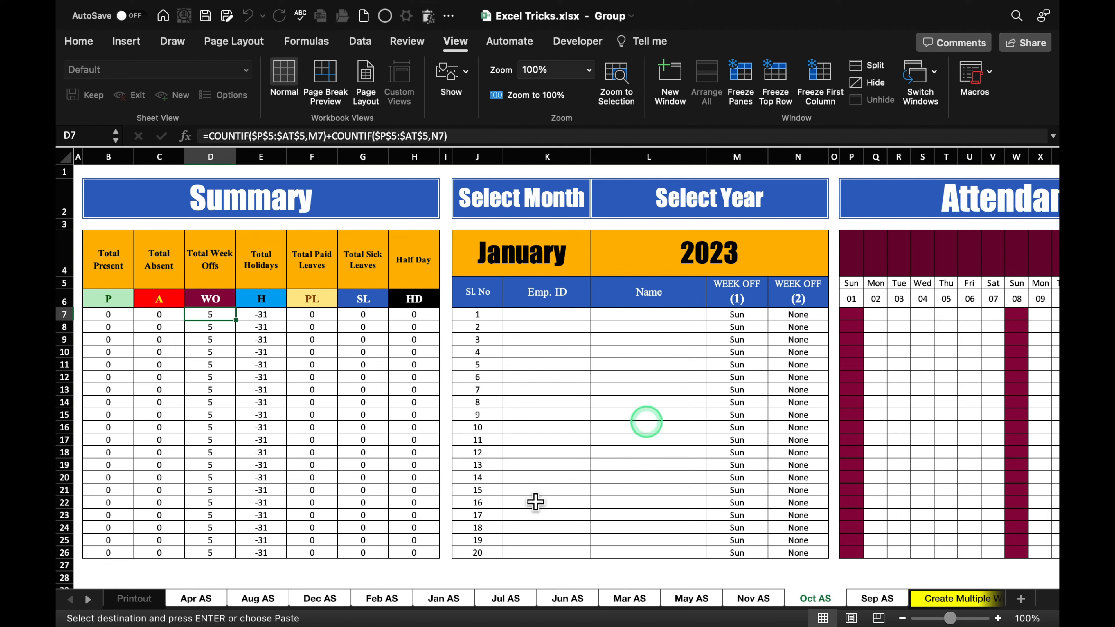
Step: Group the worksheets Apr AS through Sep AS and delete them all at once
click(180, 598)
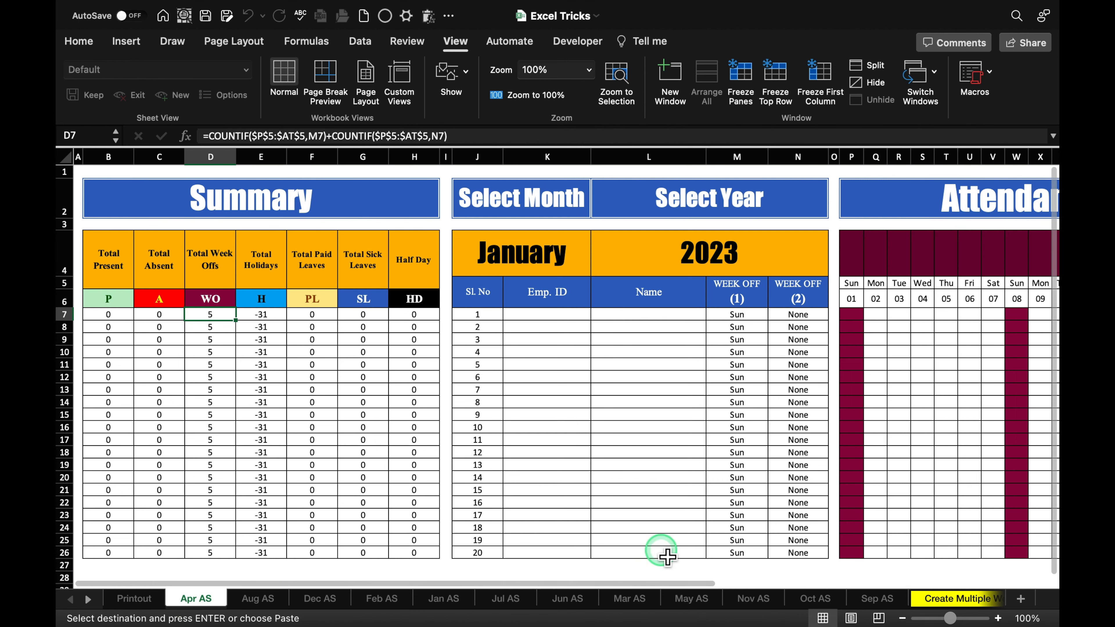
shift+click(875, 598)
right_click(877, 598)
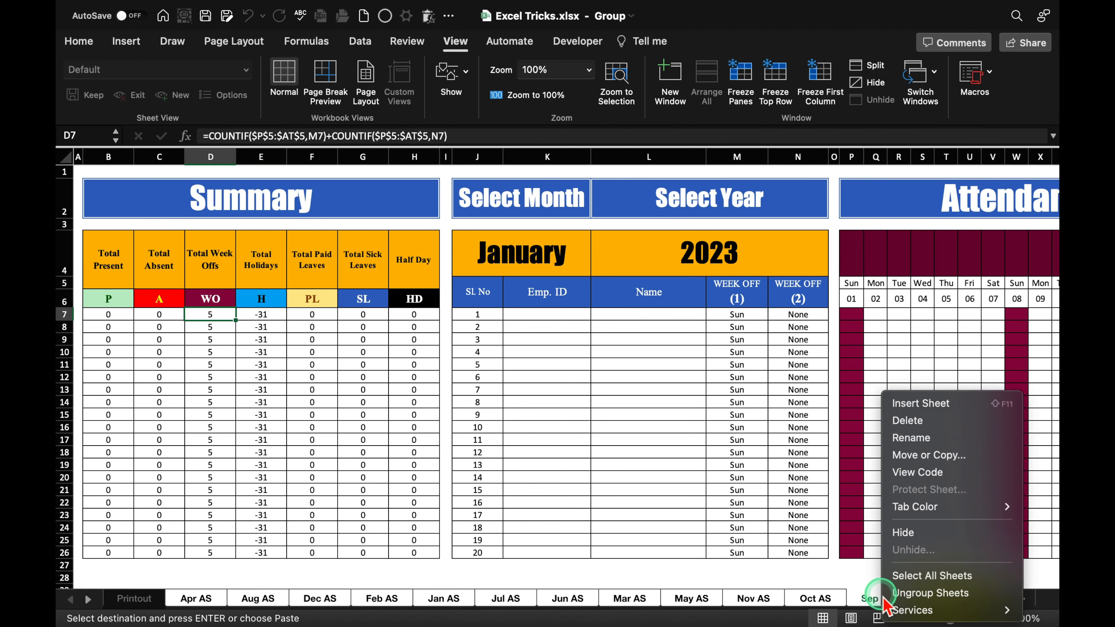
click(907, 421)
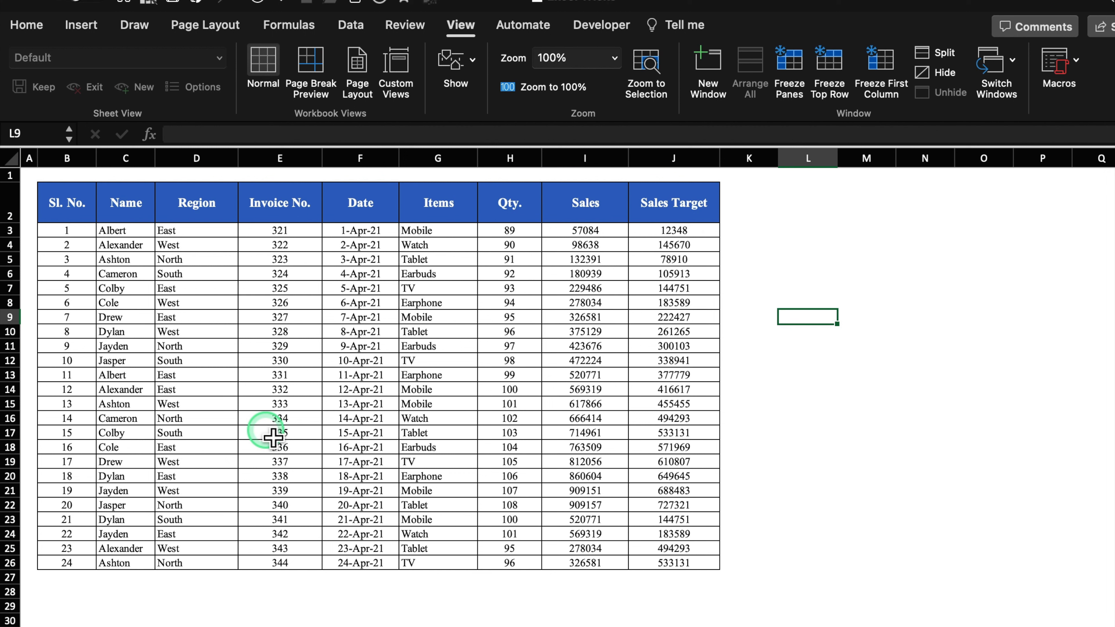
Step: Filter the table to the East region using the selected cell's value, and remove the filters again
click(200, 234)
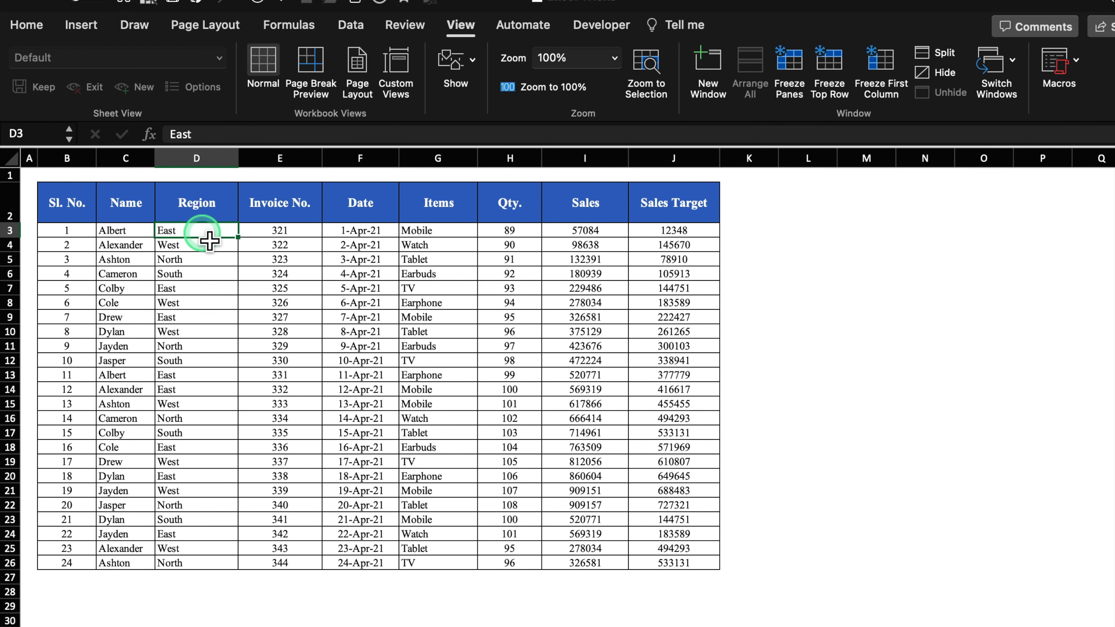
right_click(206, 239)
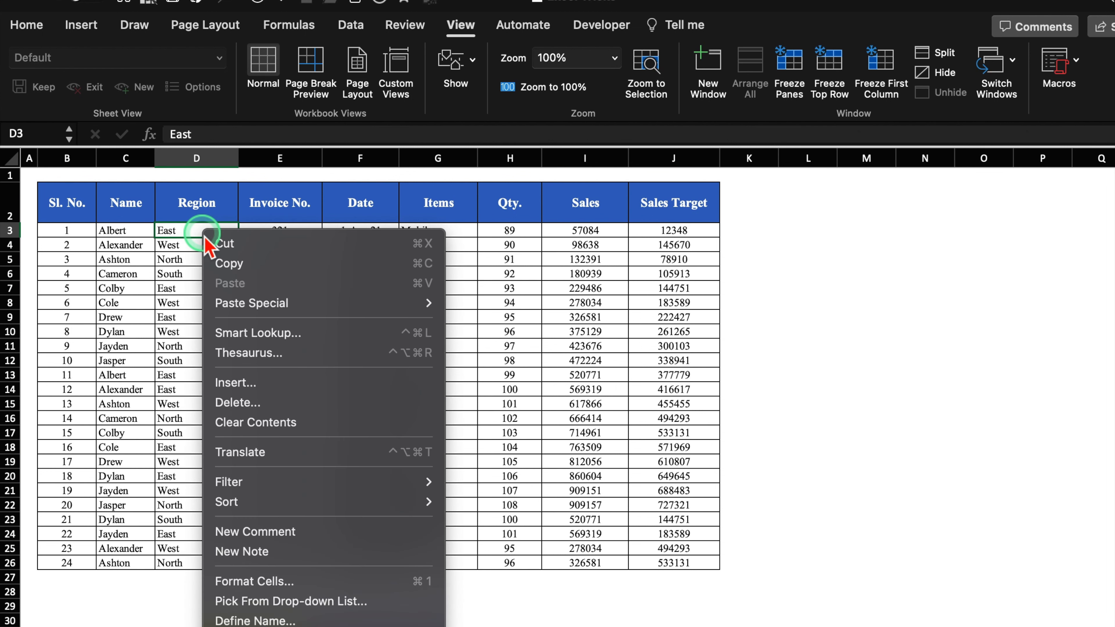
mouse_move(274, 485)
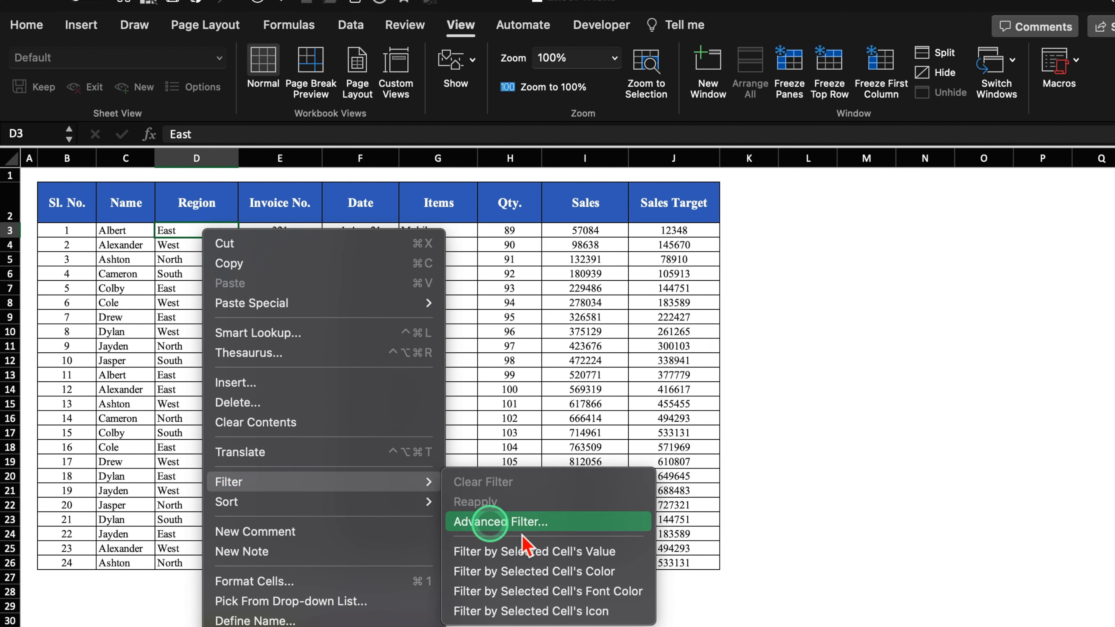
click(639, 554)
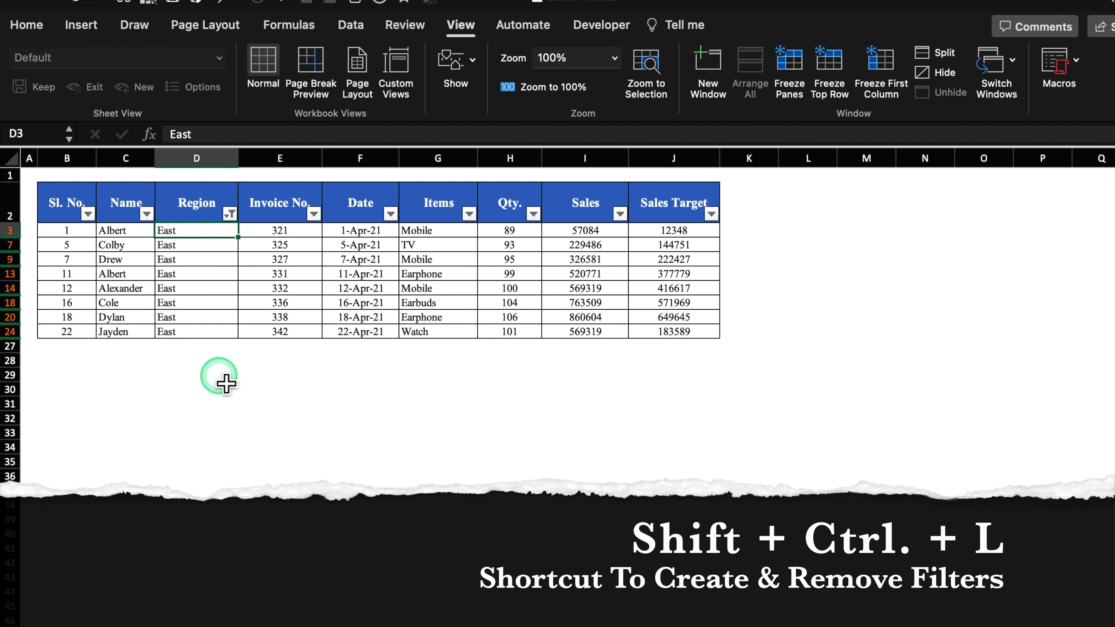
key(ctrl+shift+l)
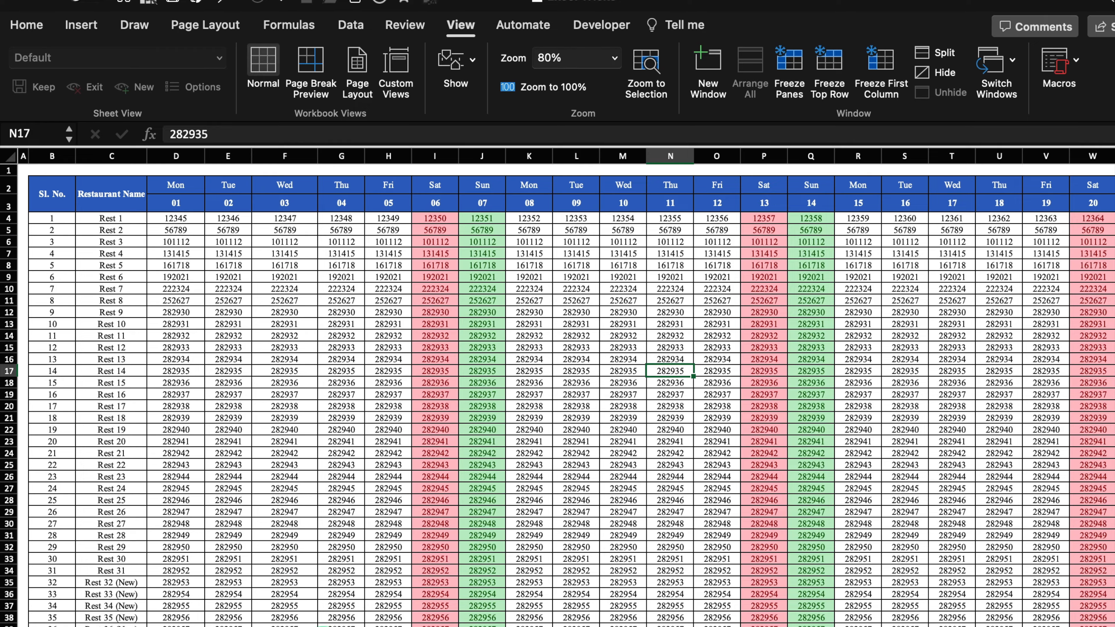
Step: Split the restaurant worksheet into panes at cell E4
scroll(566, 386, right, 10)
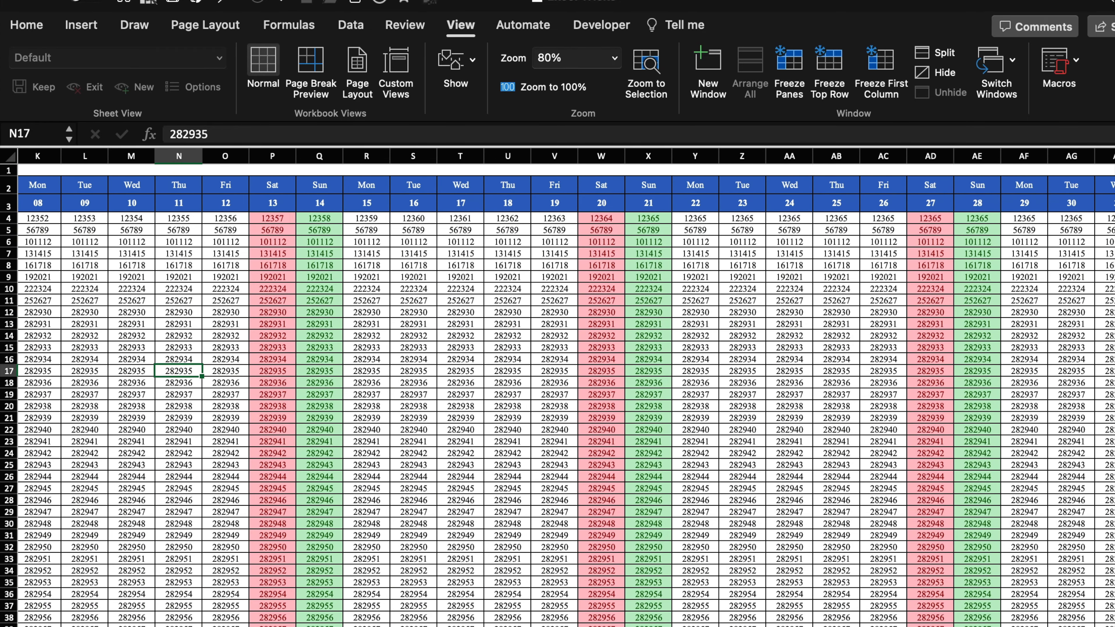
scroll(566, 386, left, 10)
click(176, 218)
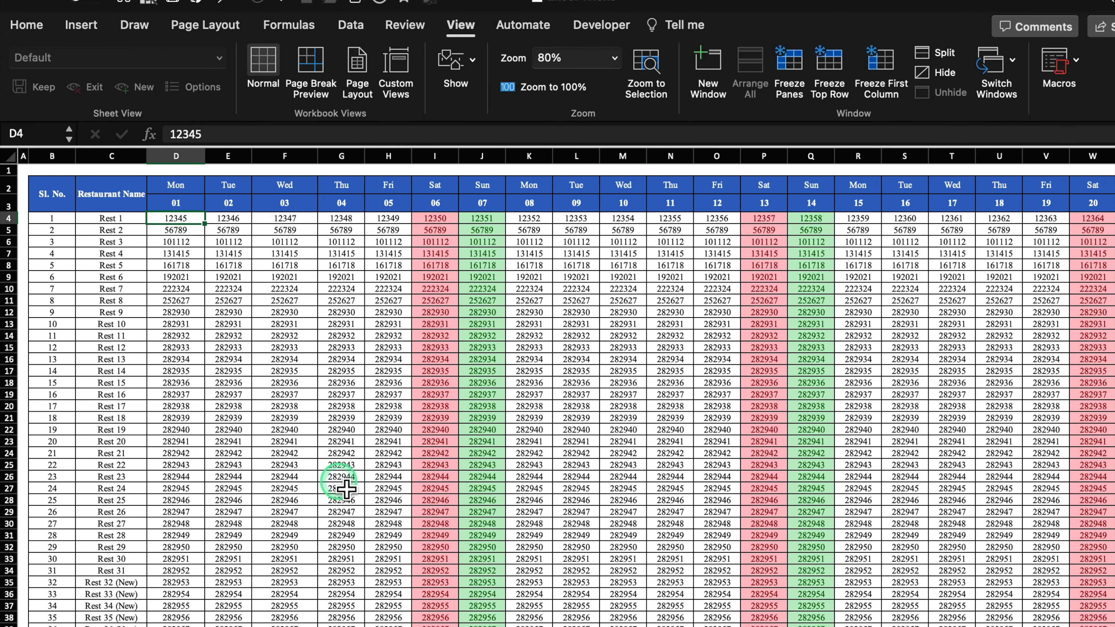
click(341, 429)
click(193, 220)
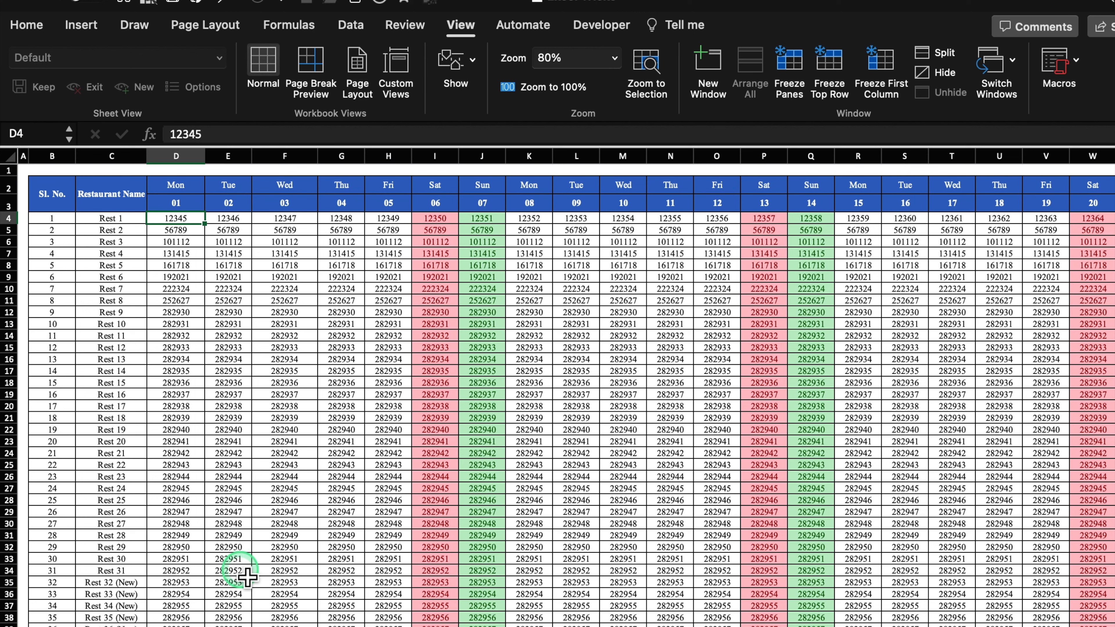
click(229, 219)
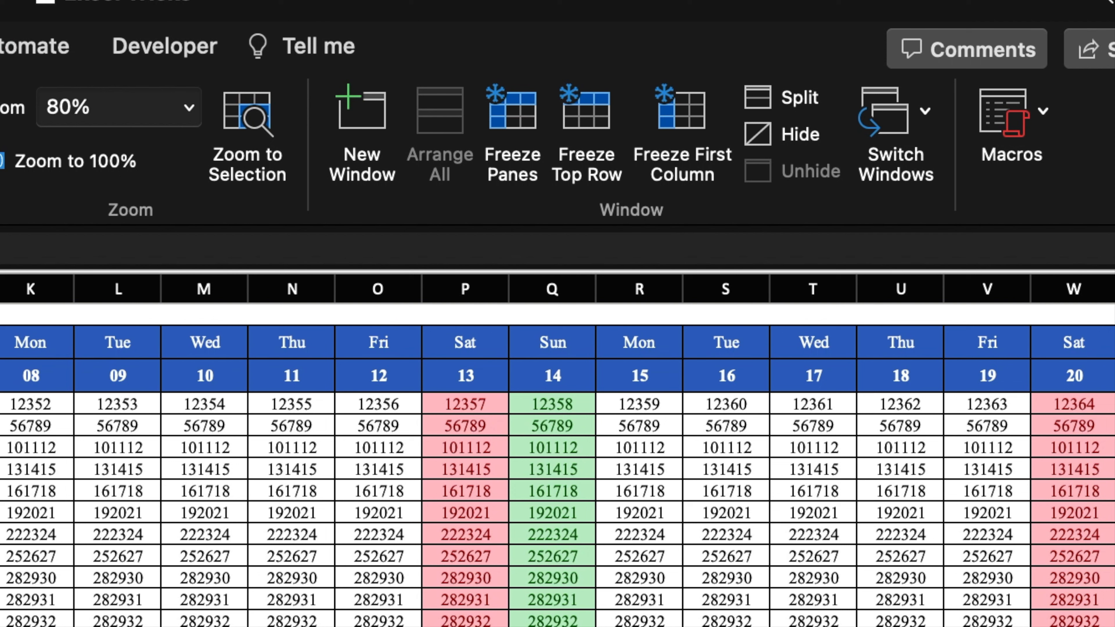
click(811, 108)
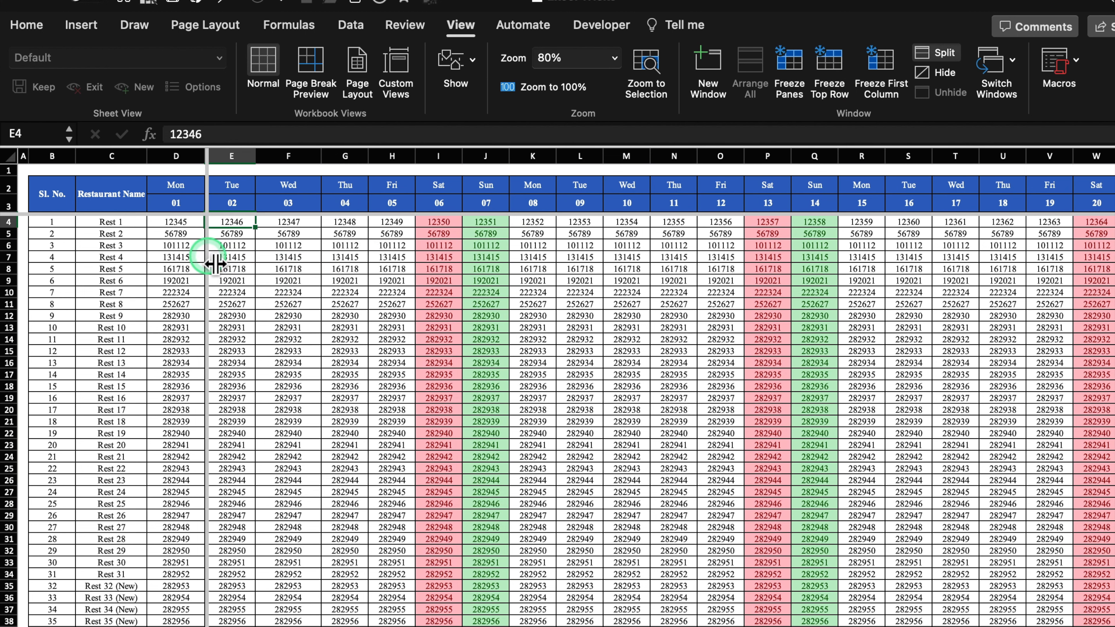
Step: Reposition the vertical split after column K and the horizontal split below row 24
drag(214, 262, 579, 286)
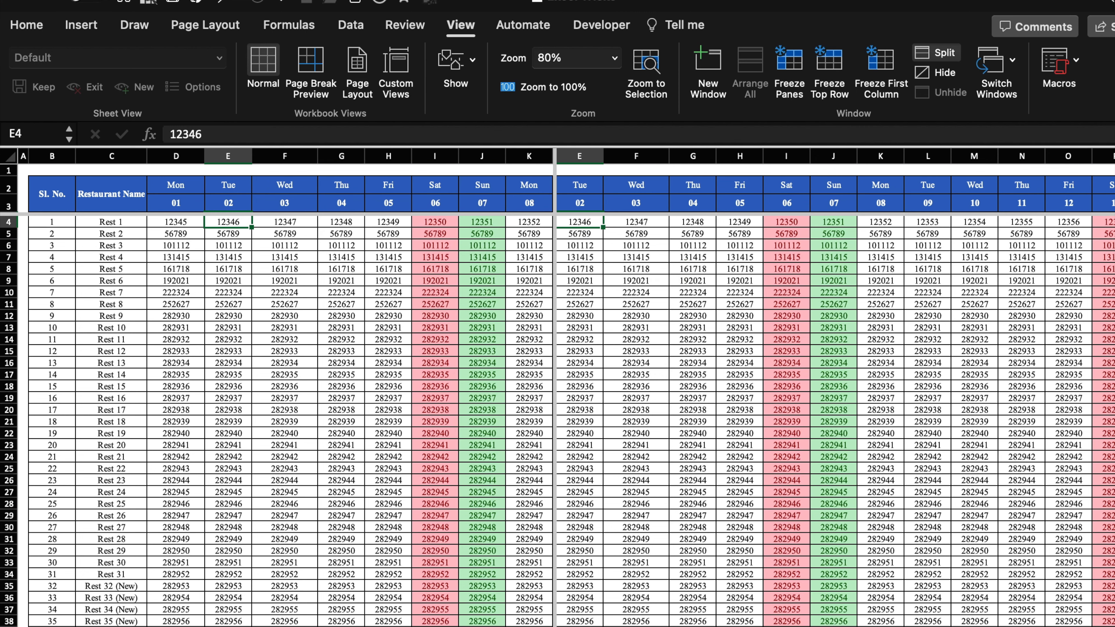
scroll(286, 386, right, 10)
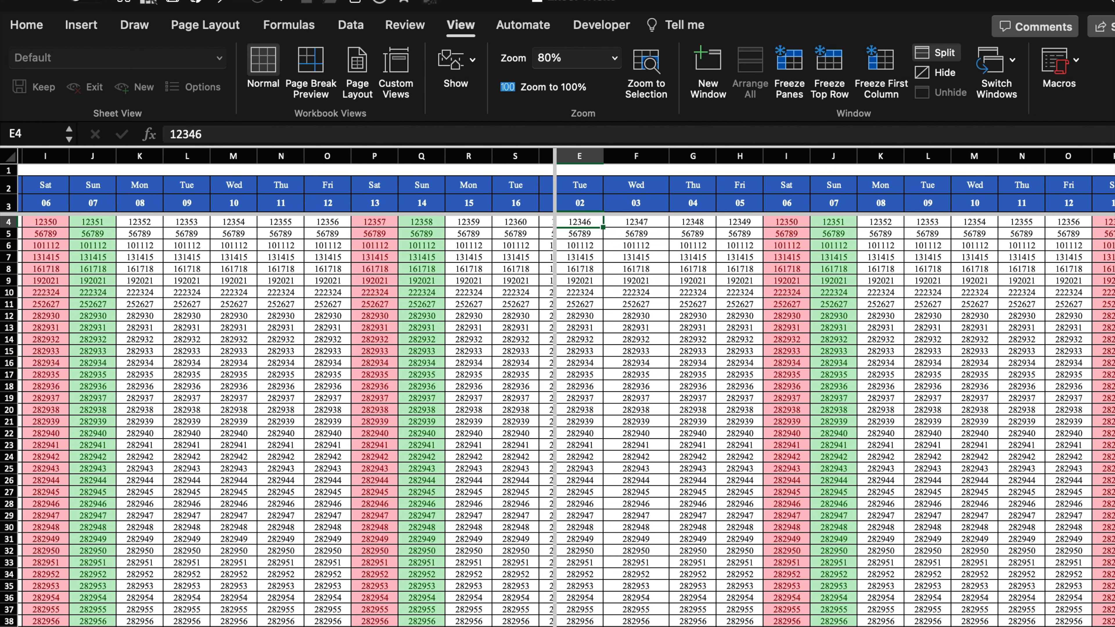
scroll(833, 387, right, 5)
scroll(833, 386, right, 3)
scroll(834, 387, left, 2)
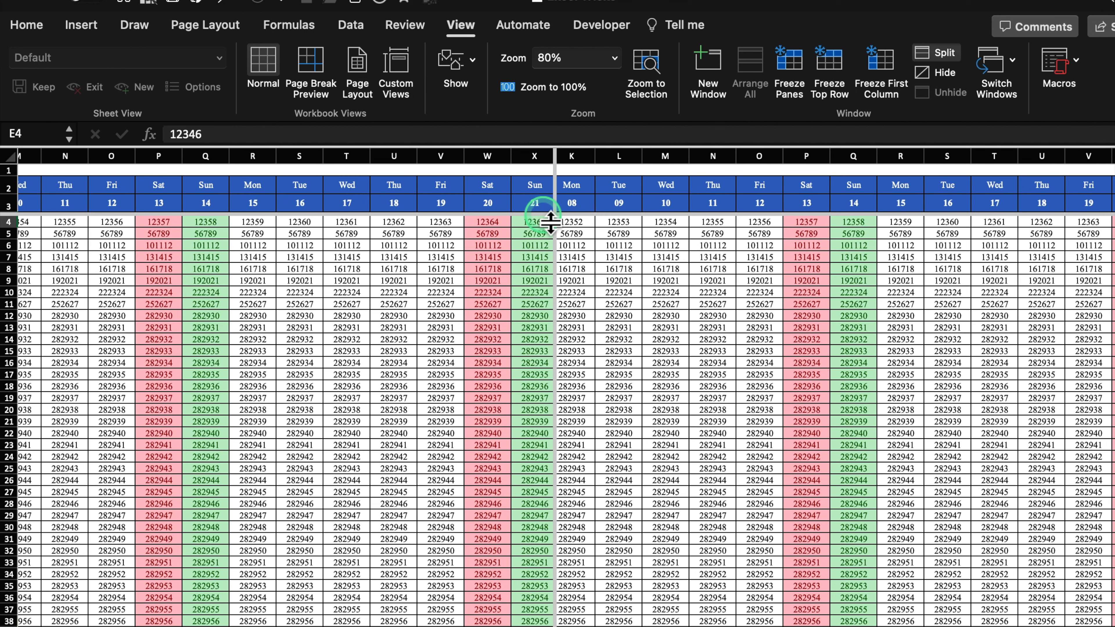
drag(550, 221, 566, 461)
Step: Examine how the four panes of the split worksheet move horizontally and vertically relative to each other
scroll(328, 407, right, 5)
scroll(286, 316, left, 5)
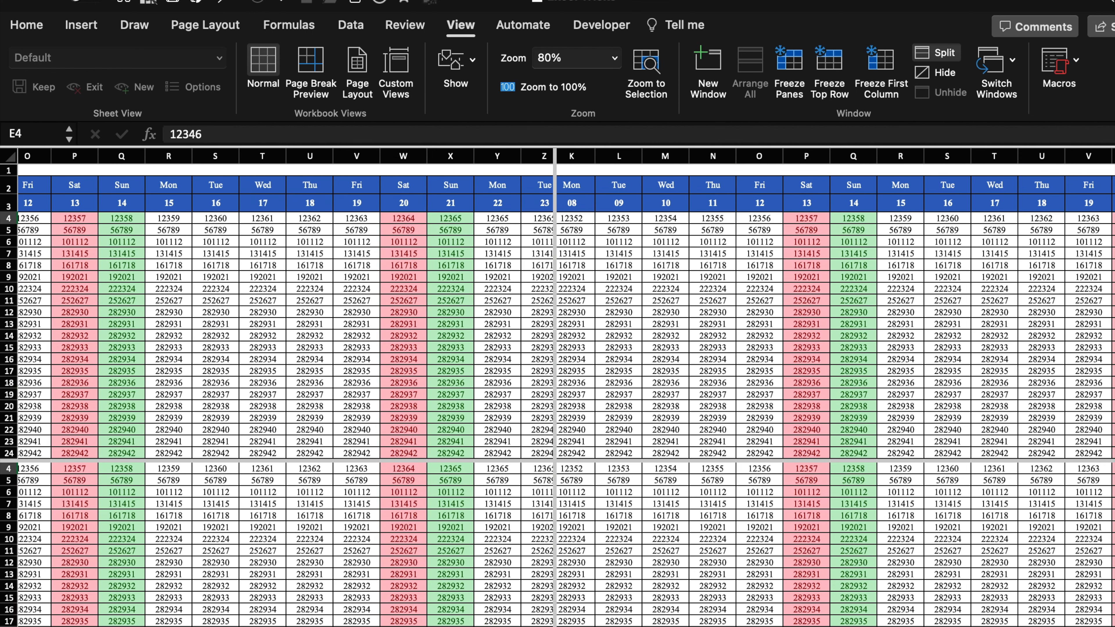
scroll(285, 316, right, 4)
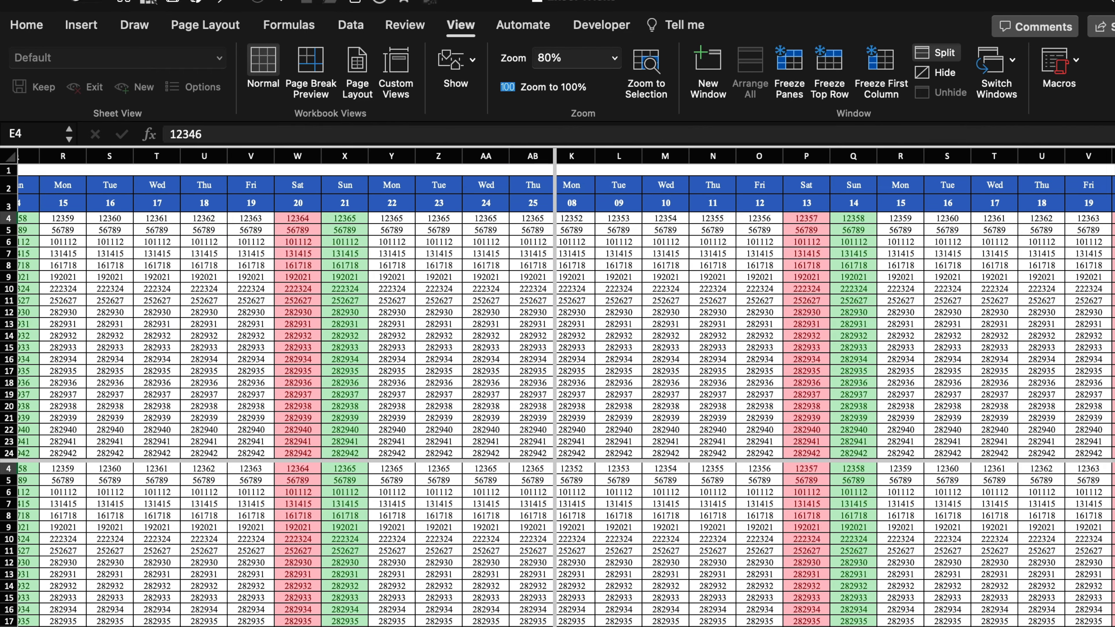
scroll(833, 316, right, 6)
scroll(833, 312, down, 5)
scroll(833, 311, up, 5)
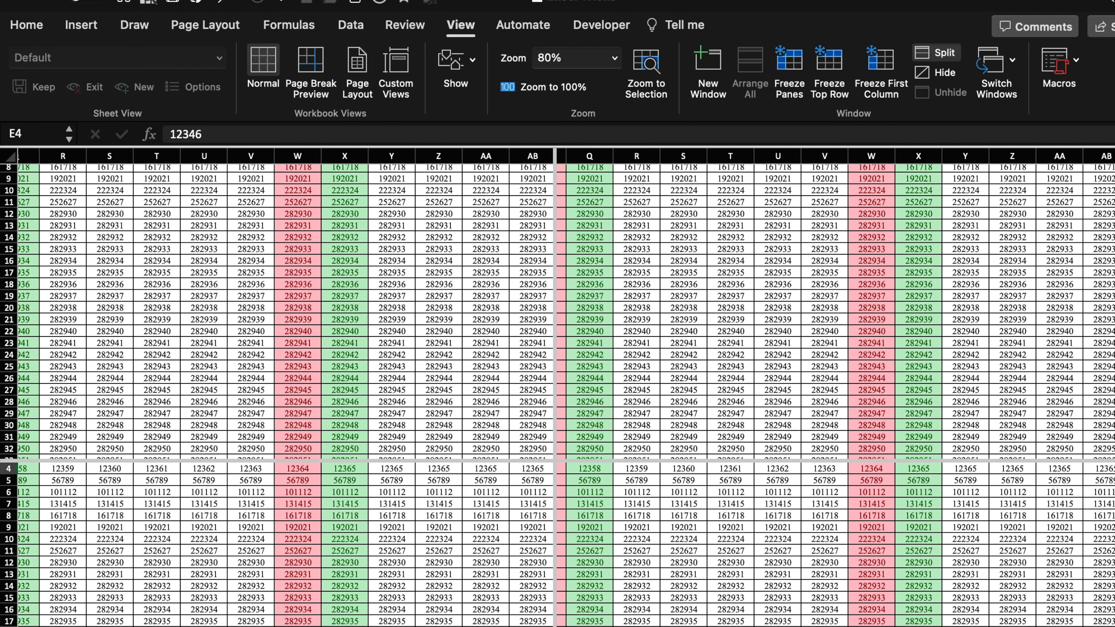
scroll(833, 544, down, 4)
scroll(833, 545, down, 9)
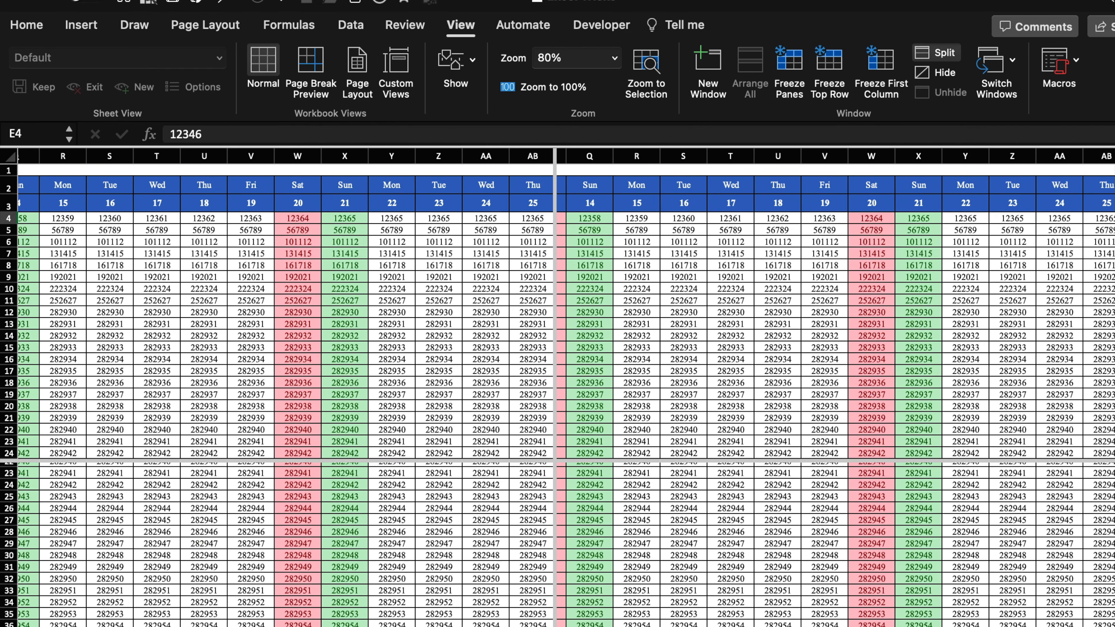
scroll(286, 544, up, 14)
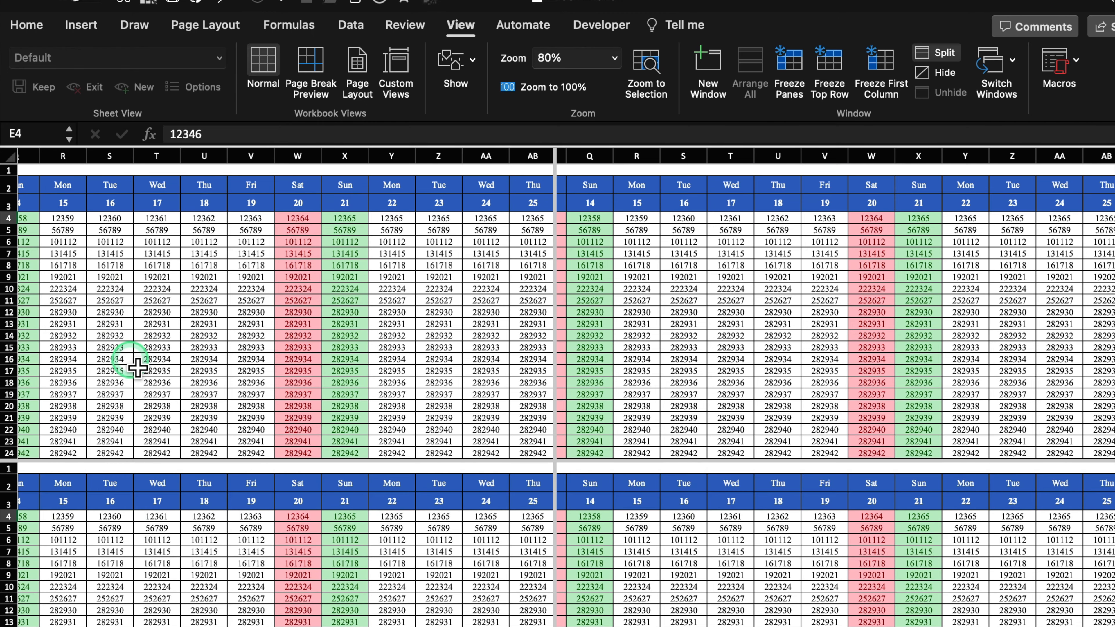
Step: Clear the contents of cells S9:U16 in the split worksheet and undo the deletion
drag(110, 278, 202, 361)
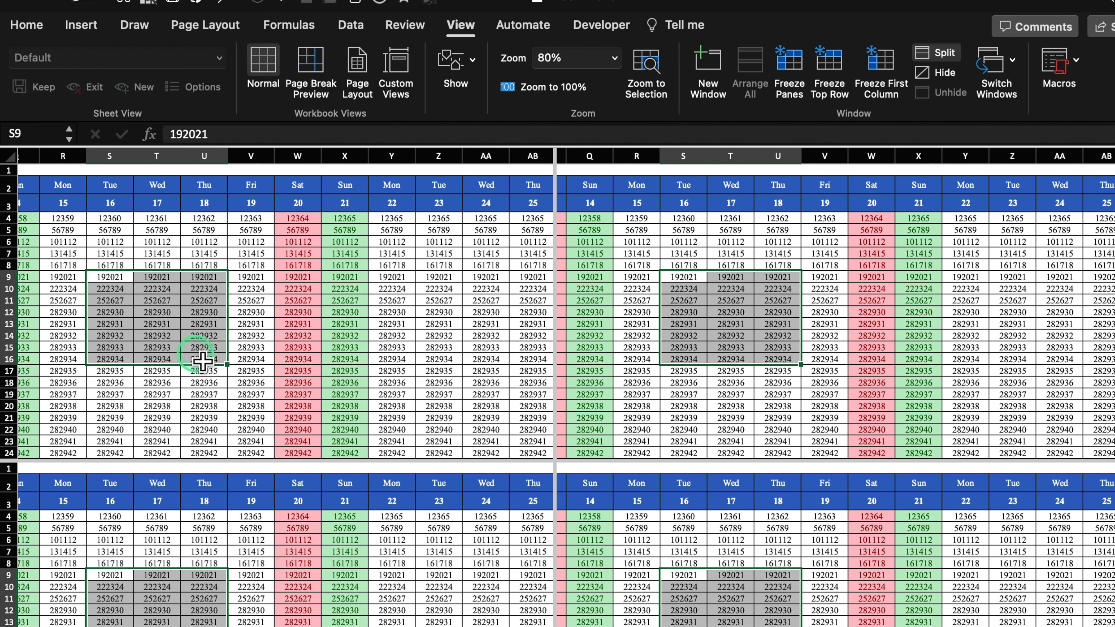
key(Delete)
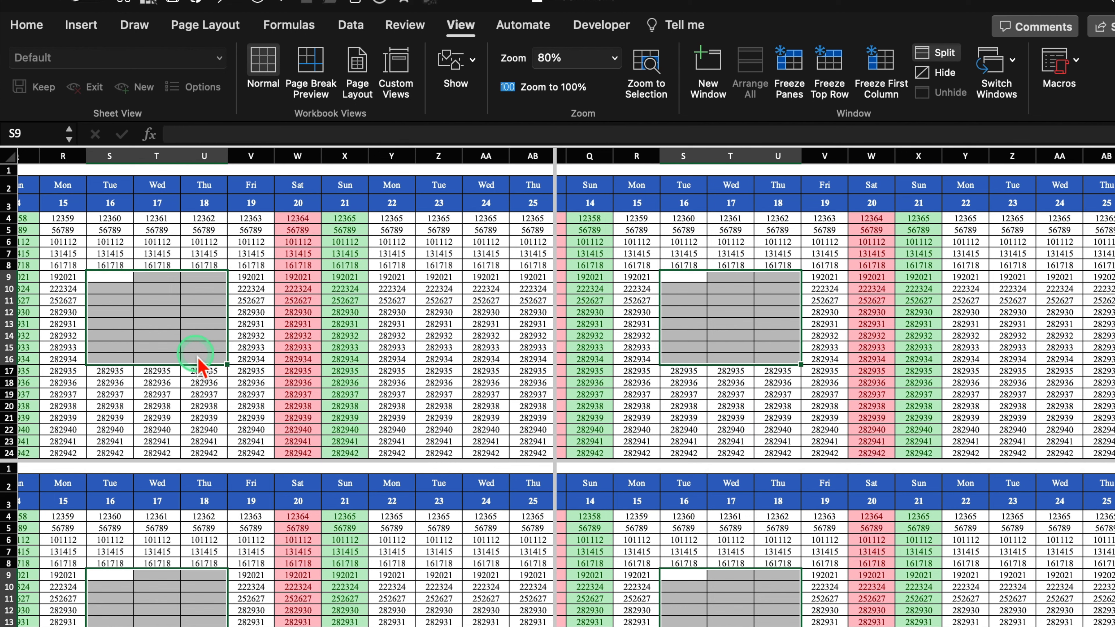
key(super+z)
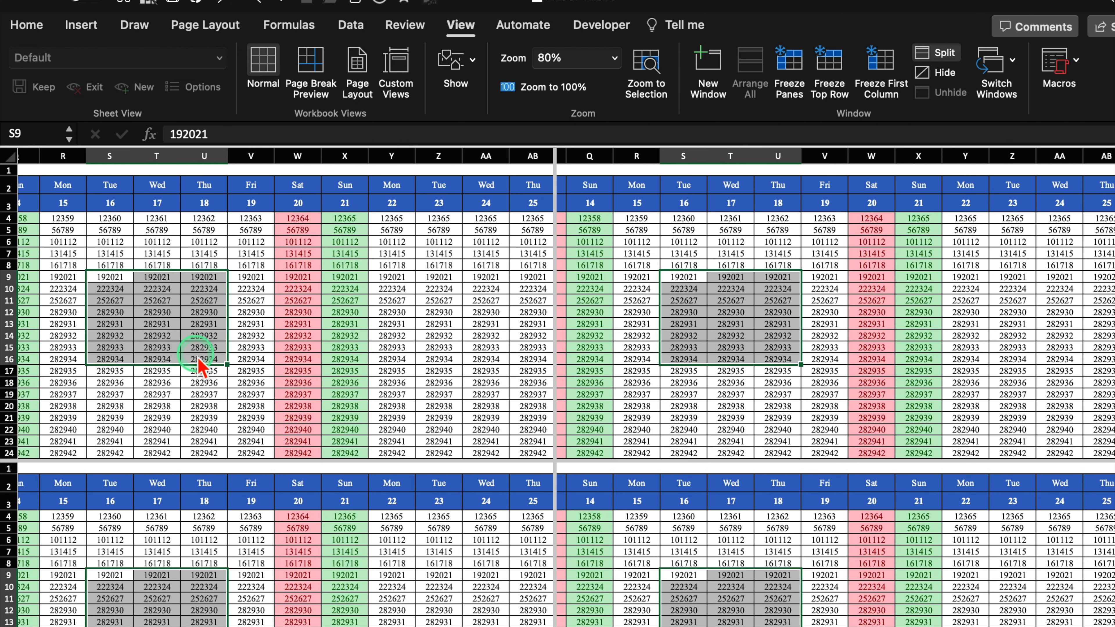
Step: Fill the selected cells S9:U16 with yellow and undo the fill
click(26, 25)
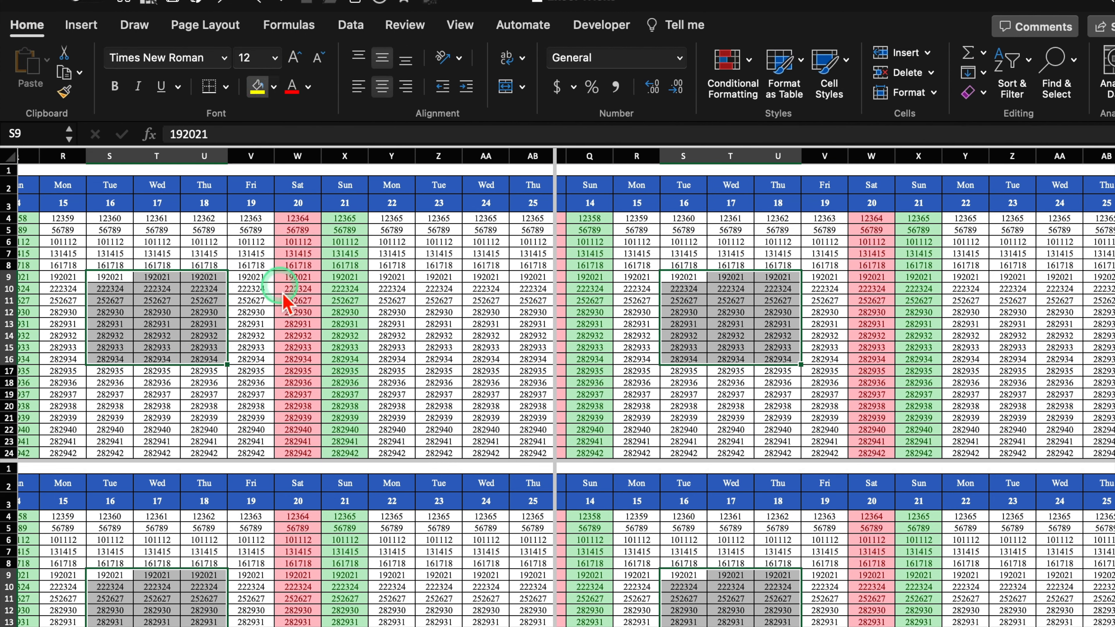
click(257, 87)
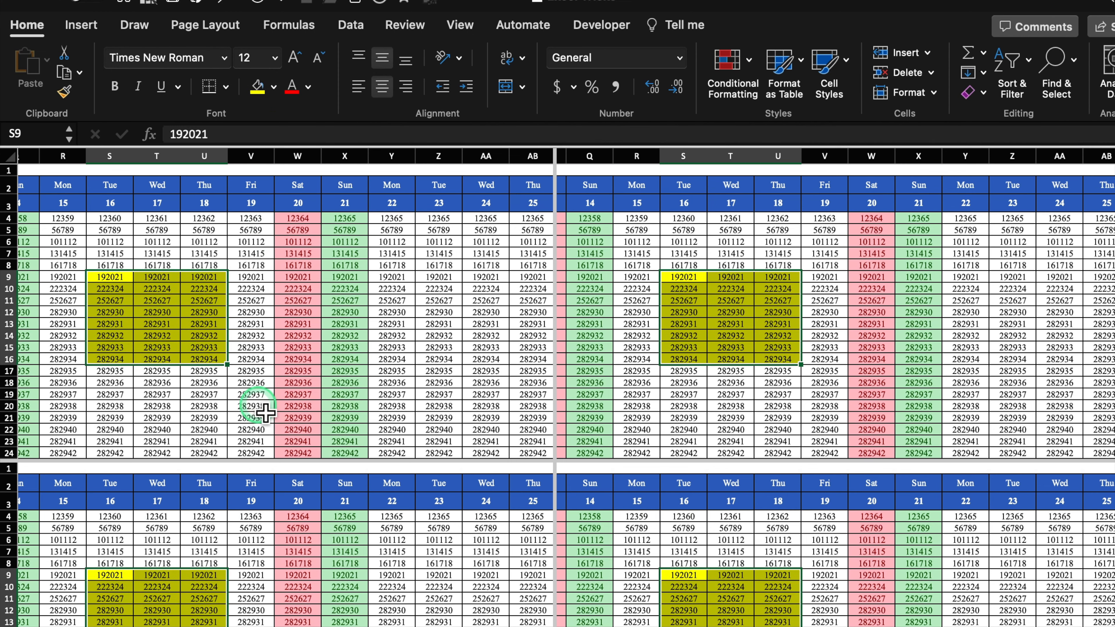
key(super+z)
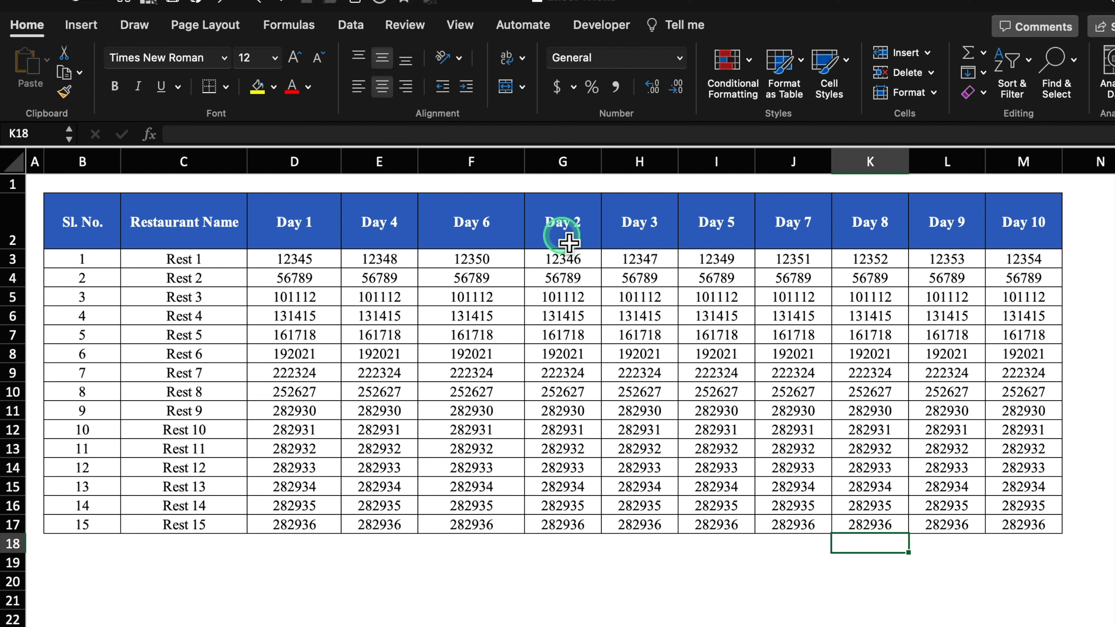
Step: Shift the Day 2 column directly after Day 1 and the Day 3 column directly after Day 2, without overwriting other columns
drag(568, 219, 575, 528)
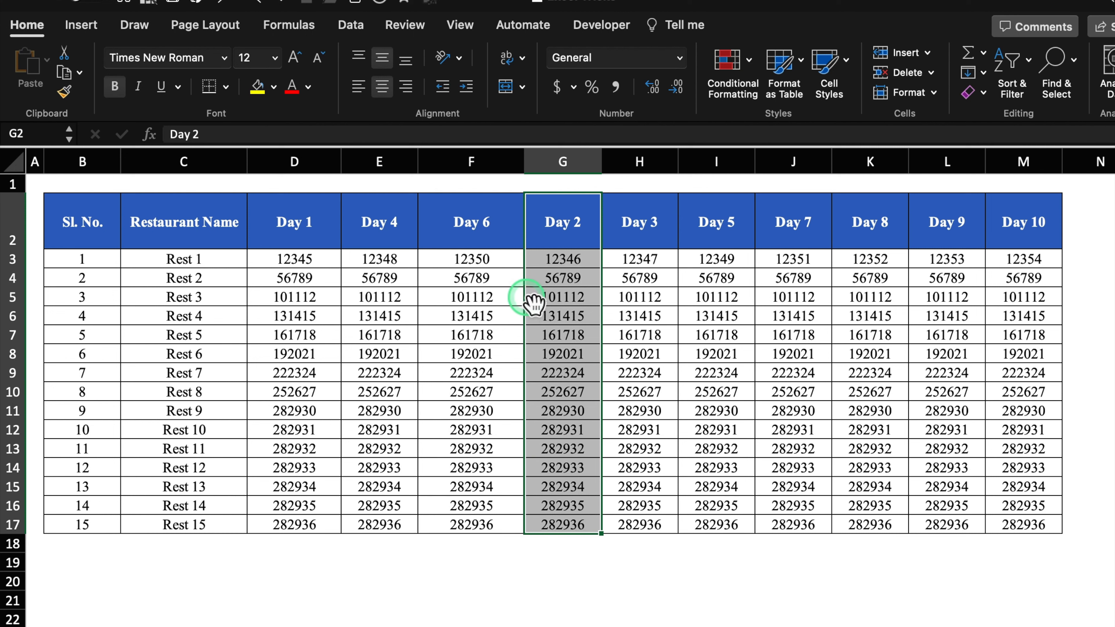
drag(533, 301, 347, 299)
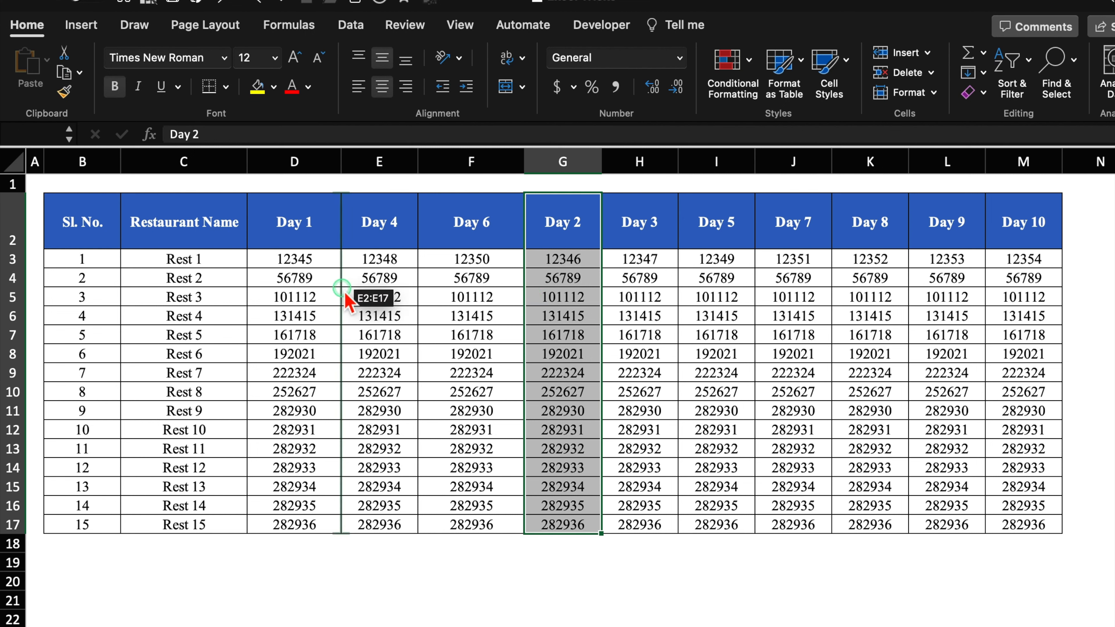
drag(346, 301, 348, 302)
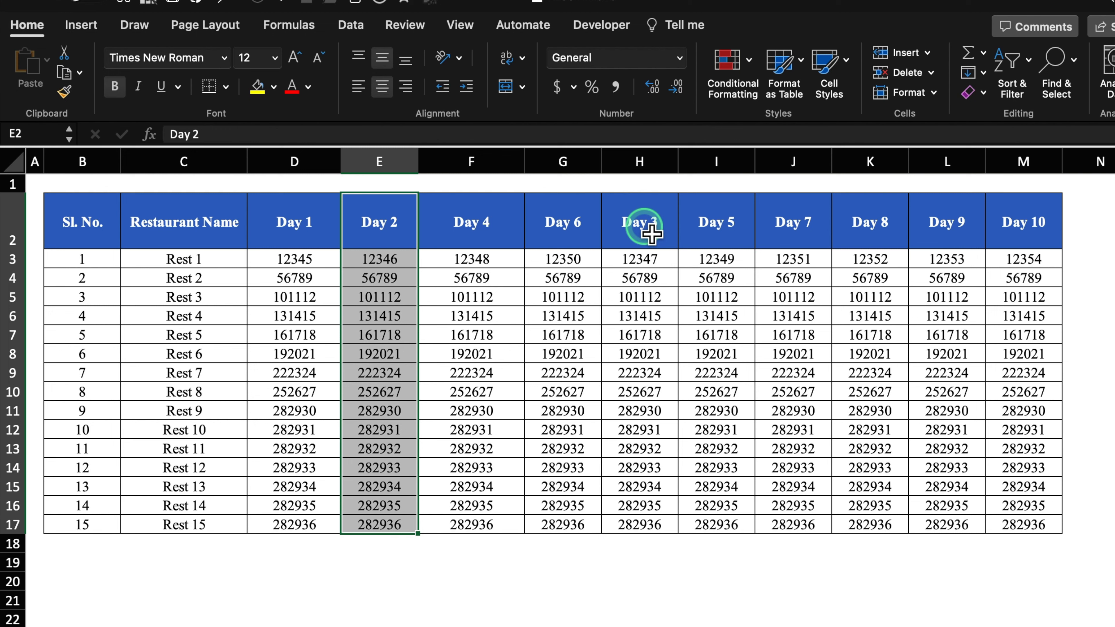
drag(647, 226, 649, 525)
mouse_move(607, 311)
mouse_down()
mouse_move(607, 282)
mouse_move(425, 296)
mouse_up()
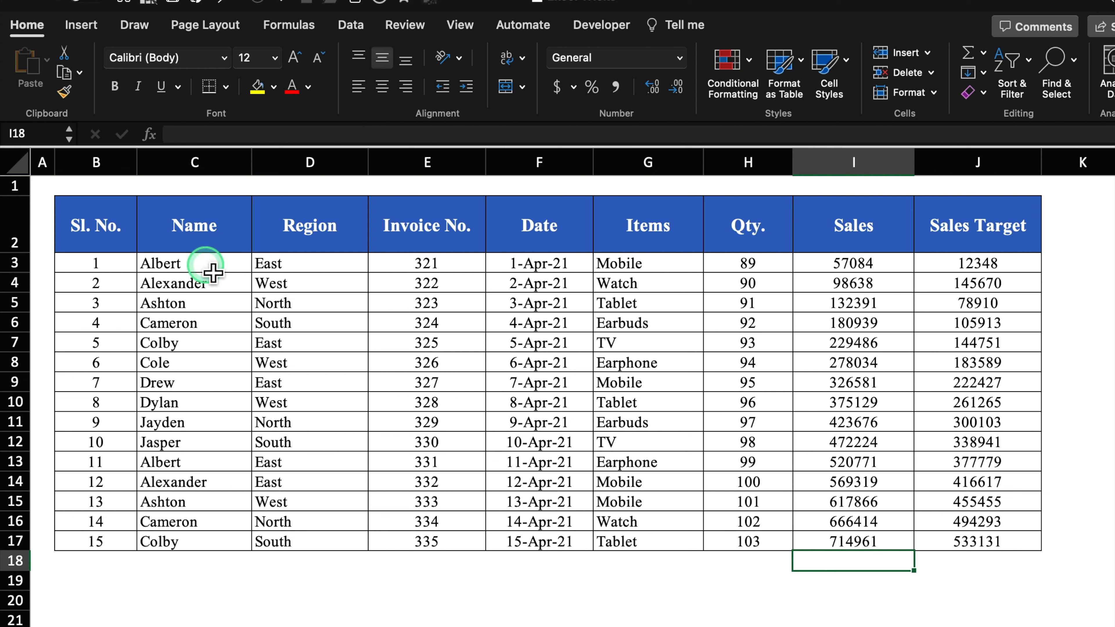
Step: Clear the names in C3:C9 and C13:C15 to test the automatic serial numbers, and undo both deletions
drag(213, 269, 212, 386)
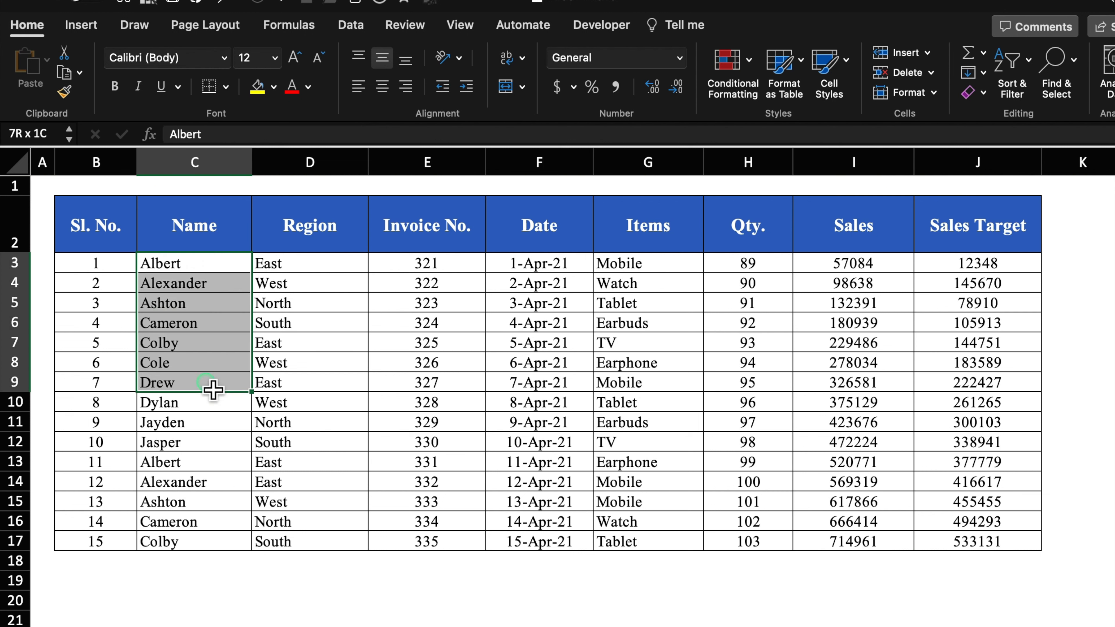
key(Delete)
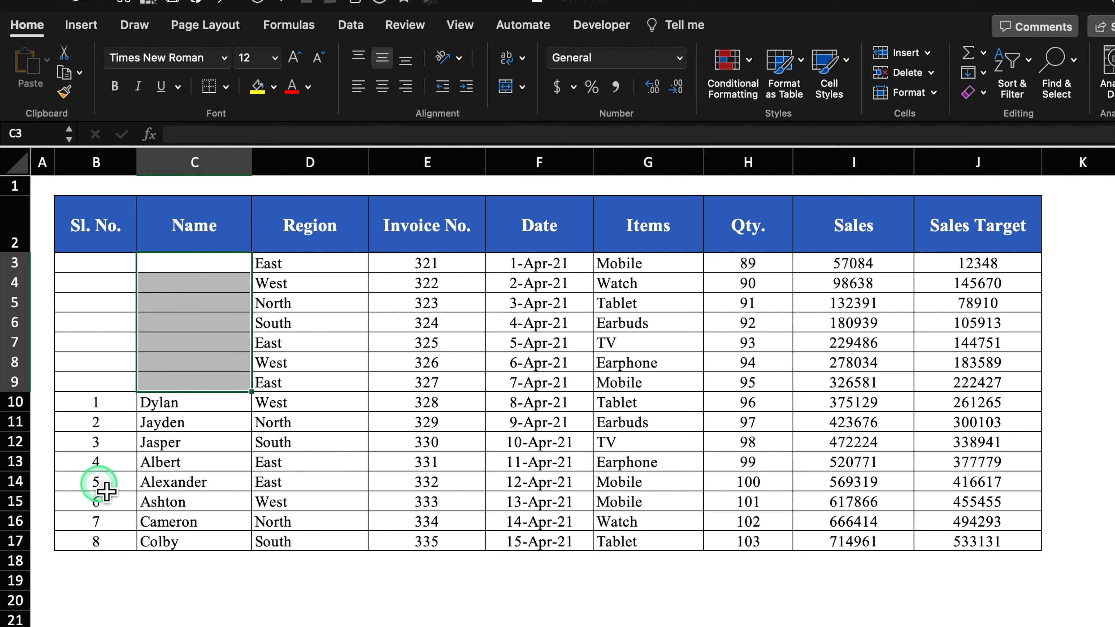
drag(197, 461, 206, 508)
key(Delete)
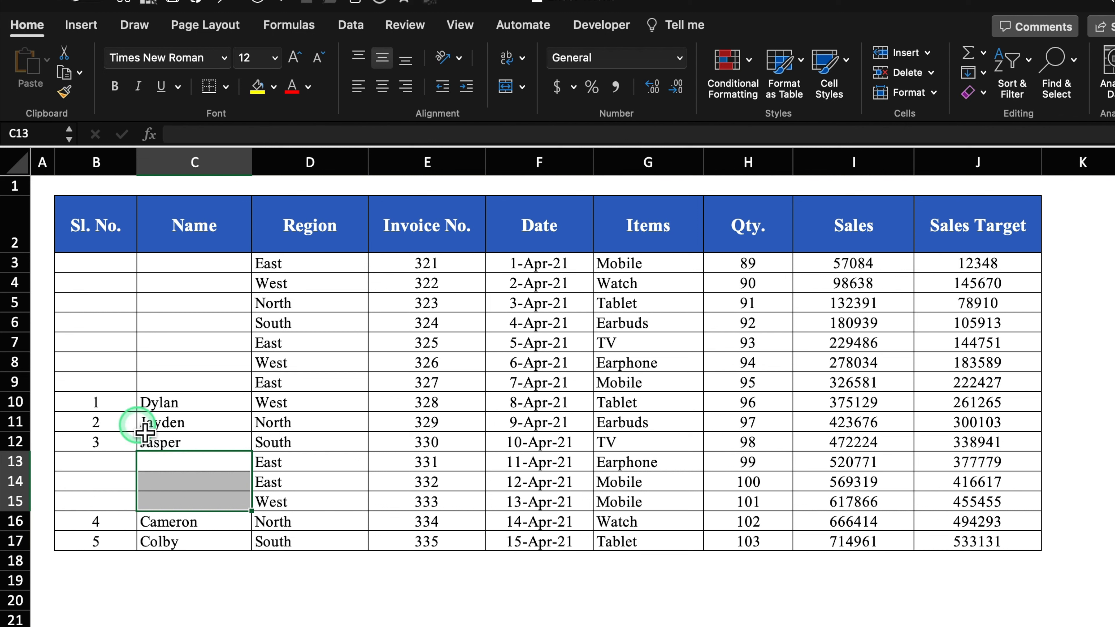
key(super+z)
key(super+z)
click(231, 381)
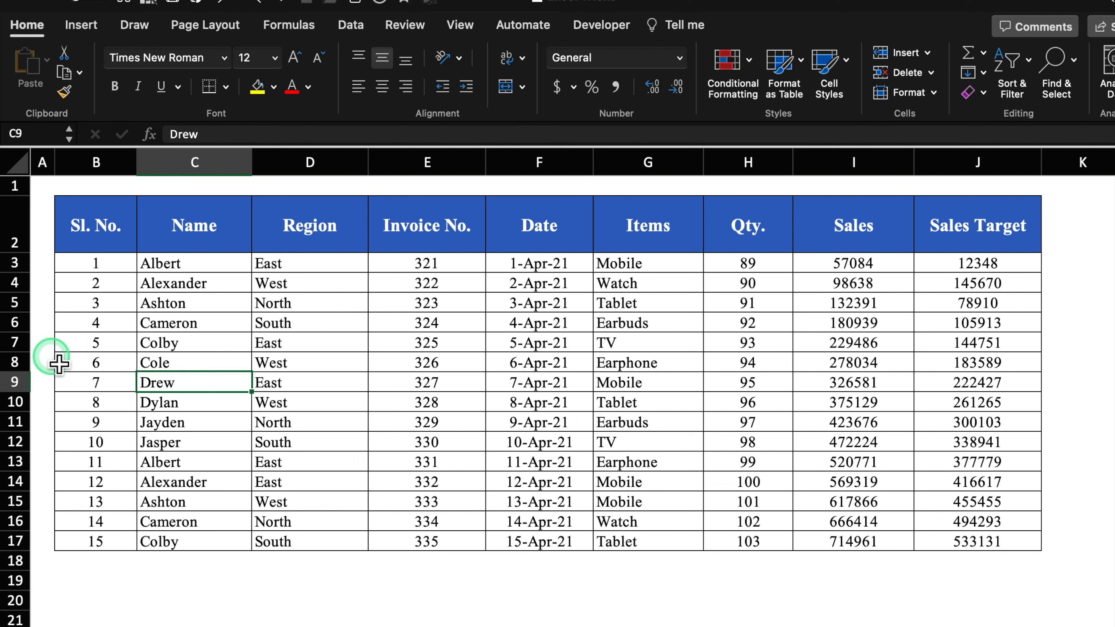
Step: Delete entire rows 6 to 11 of the sales table to test the renumbering, and undo the deletion
drag(14, 322, 14, 422)
right_click(14, 347)
click(39, 495)
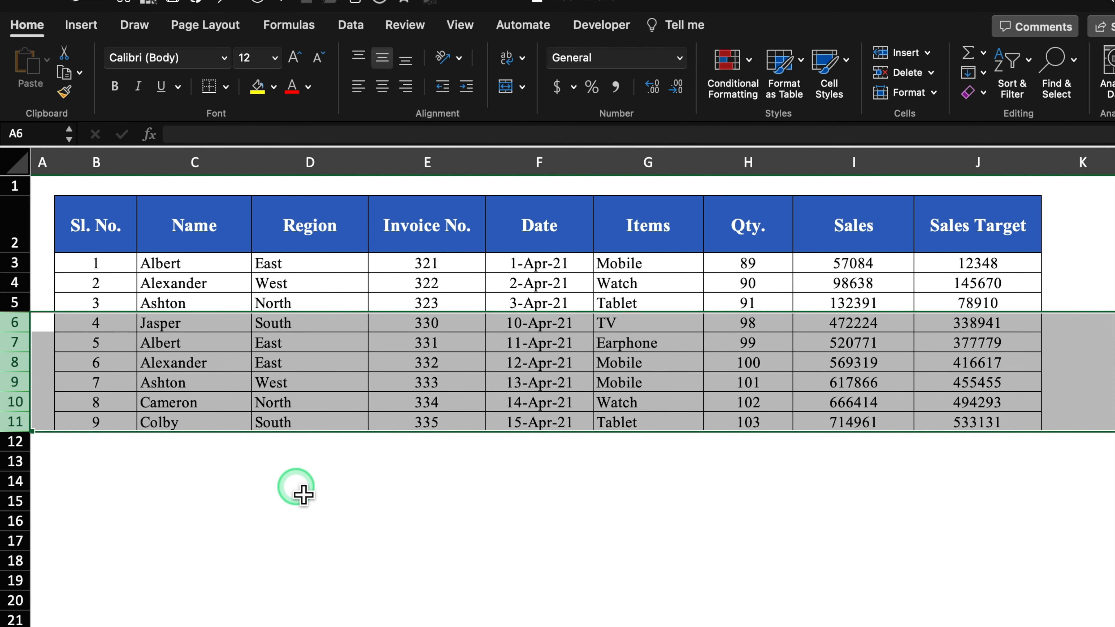
key(super+z)
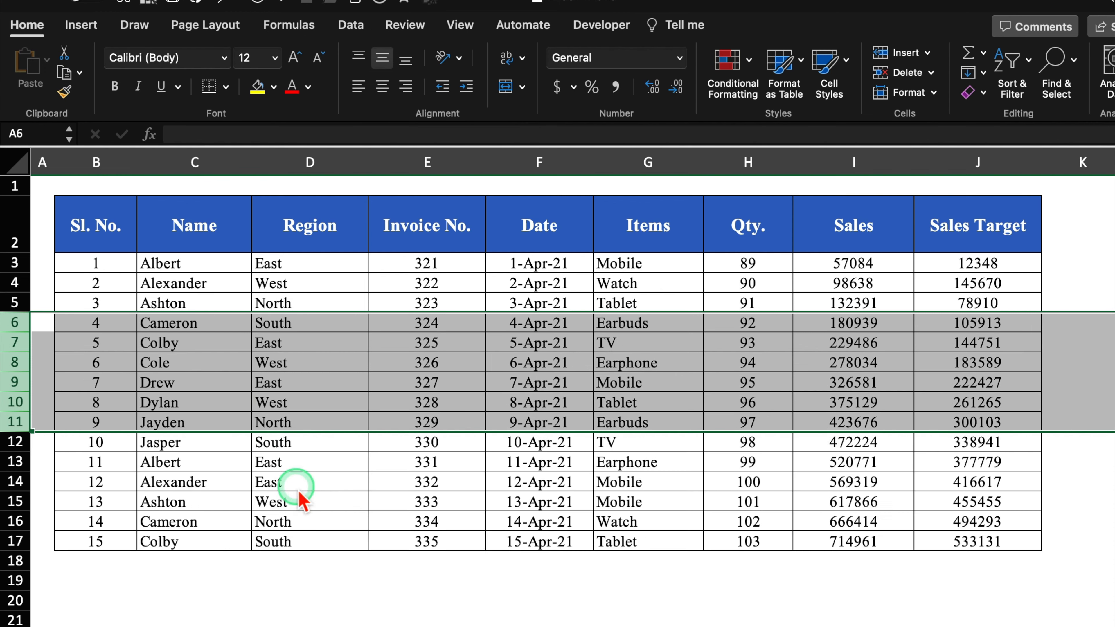
click(242, 594)
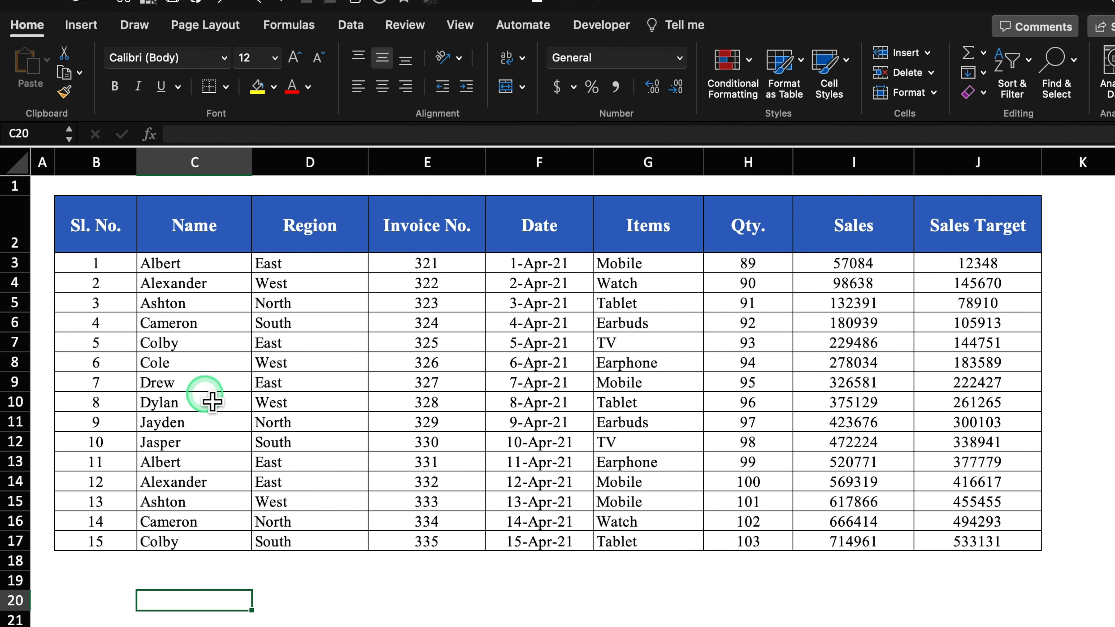
Step: Clear the Sl. No. values in B3:B17 and begin a SUBTOTAL formula in B3 with function 3 - COUNTA
key(Delete)
click(188, 422)
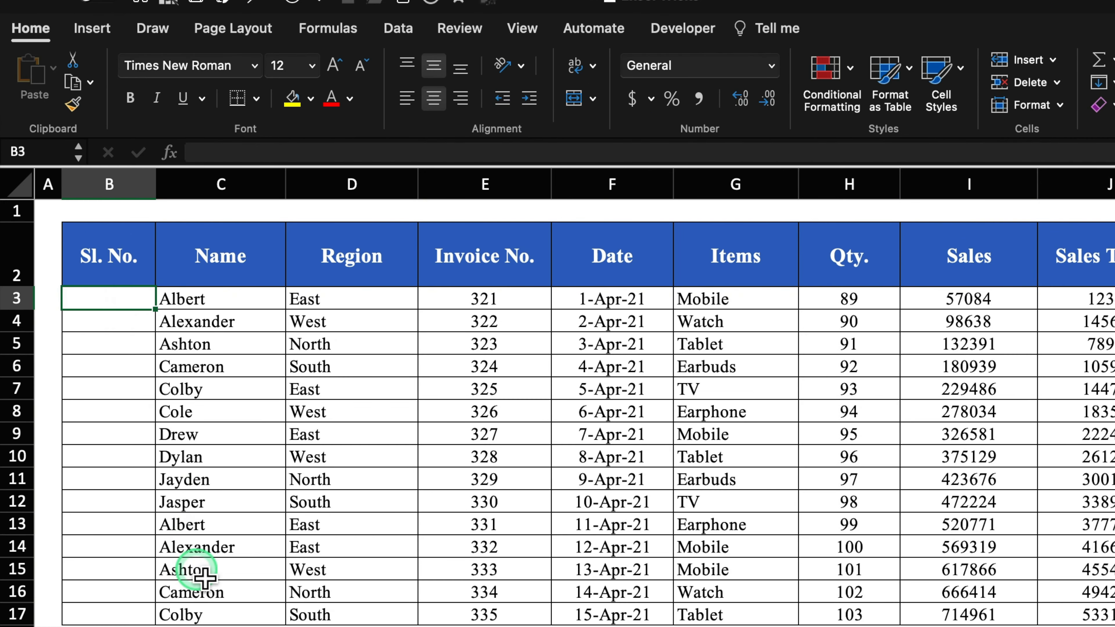
text(=)
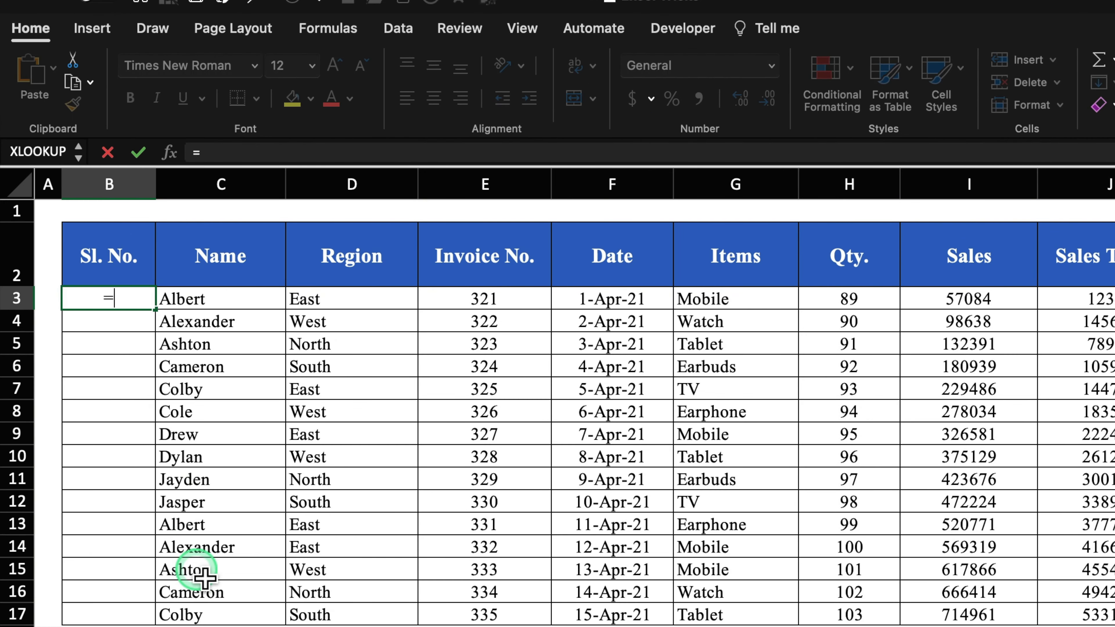
text(SUB)
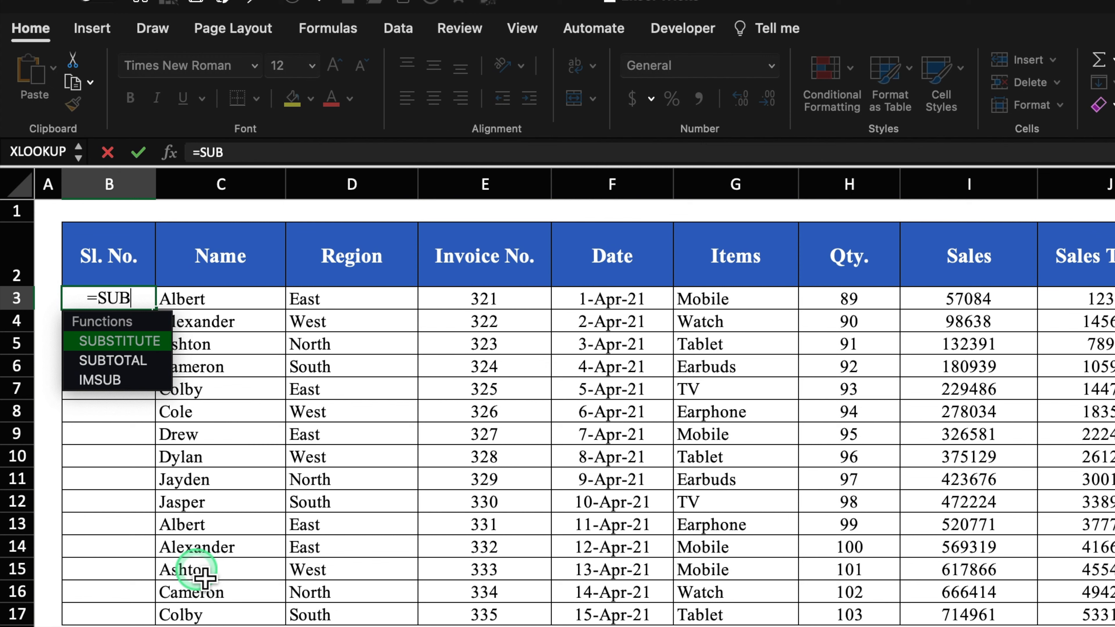
double_click(138, 365)
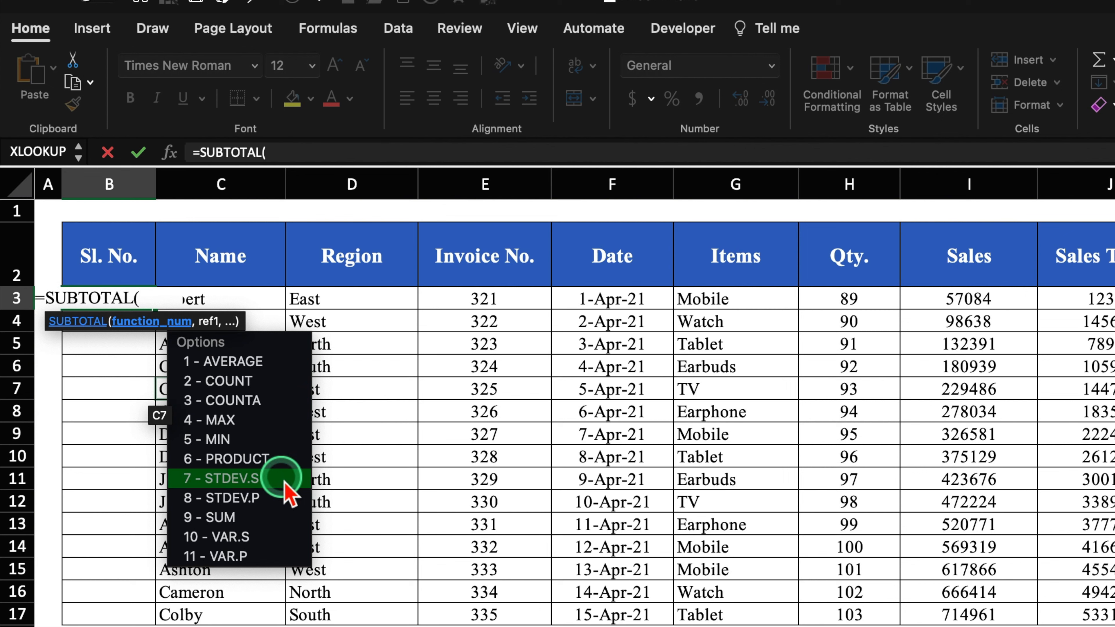
double_click(286, 397)
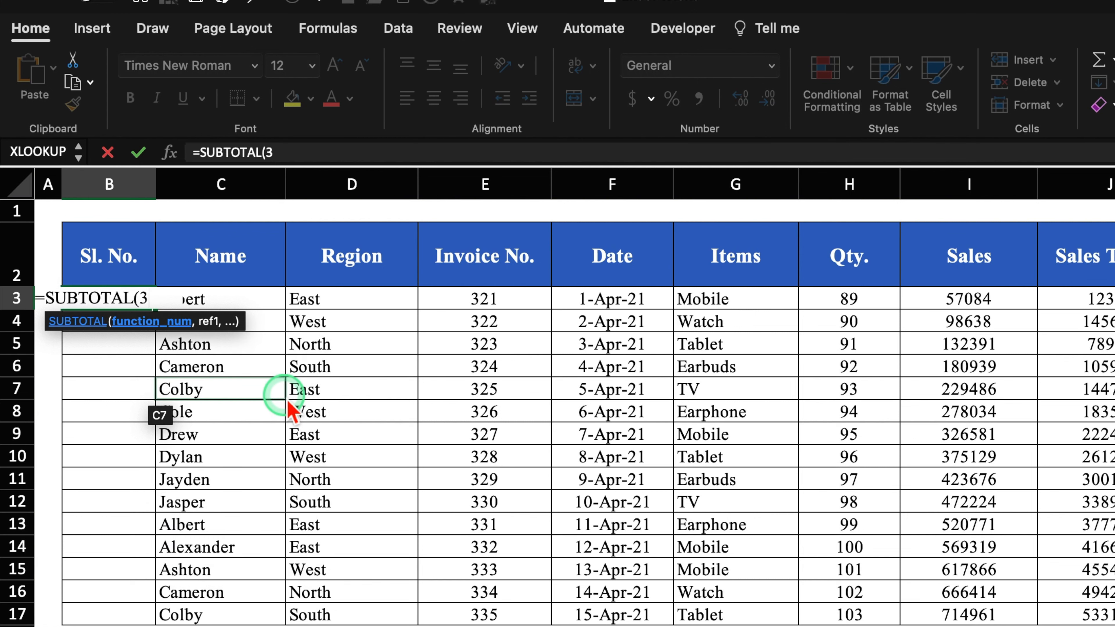
Step: Complete B3's formula as =SUBTOTAL(3,$C$3:C3) and fill it down through B17
text(,)
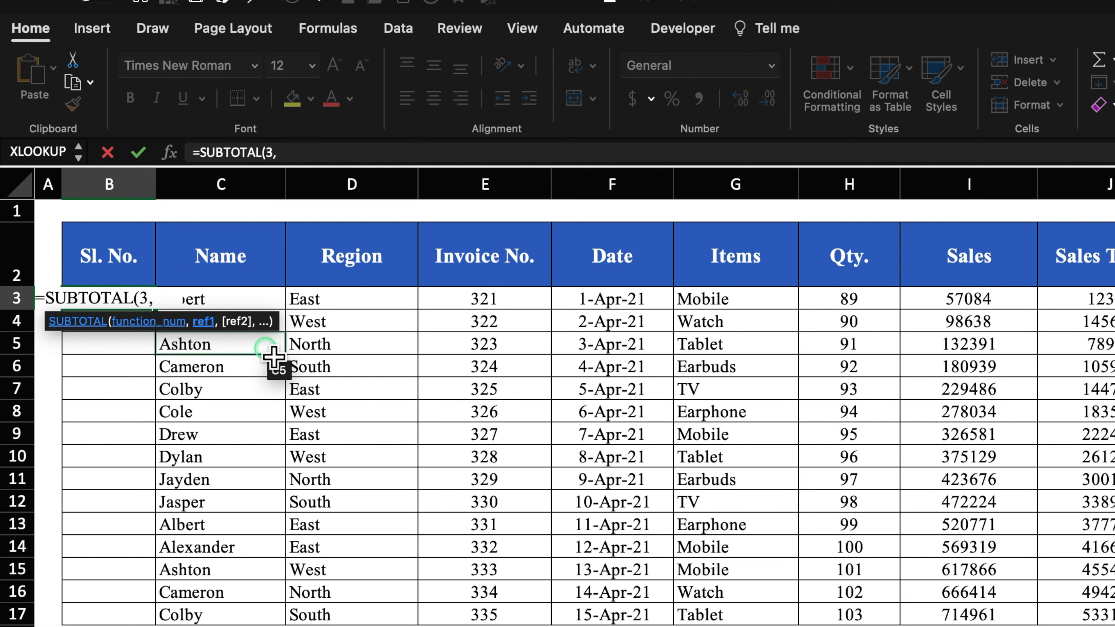
click(268, 348)
key(Up)
key(Up)
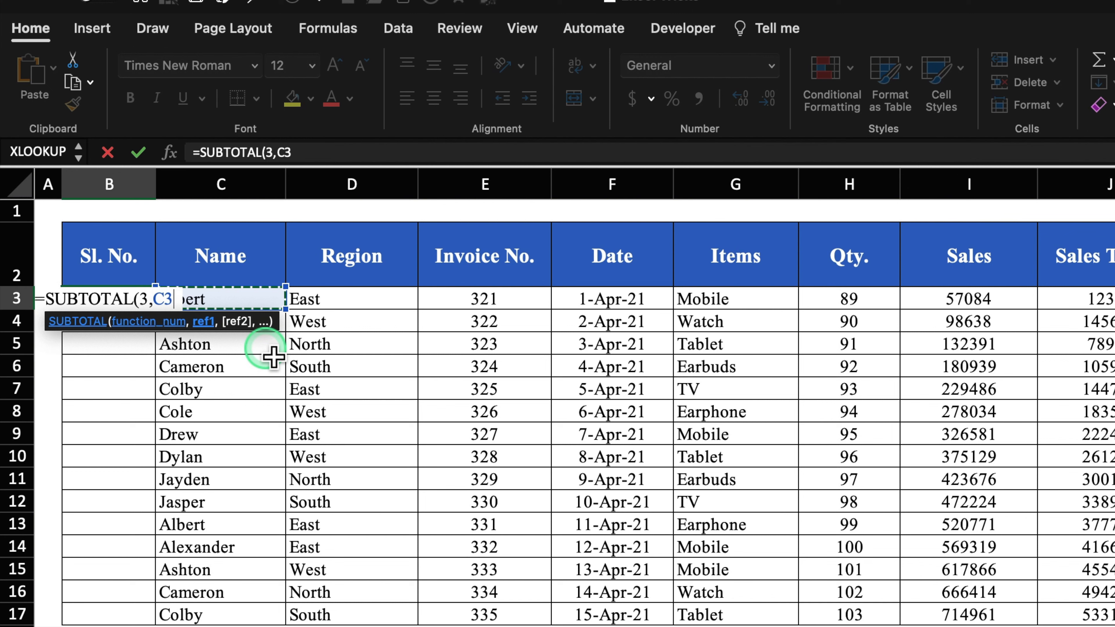
key(F4)
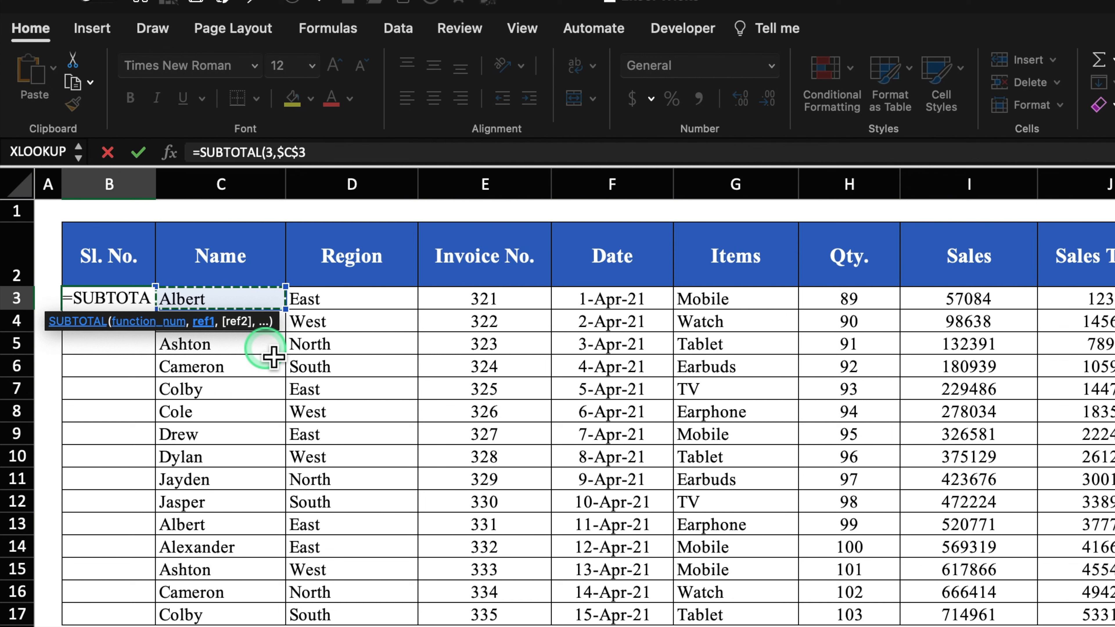
text(:)
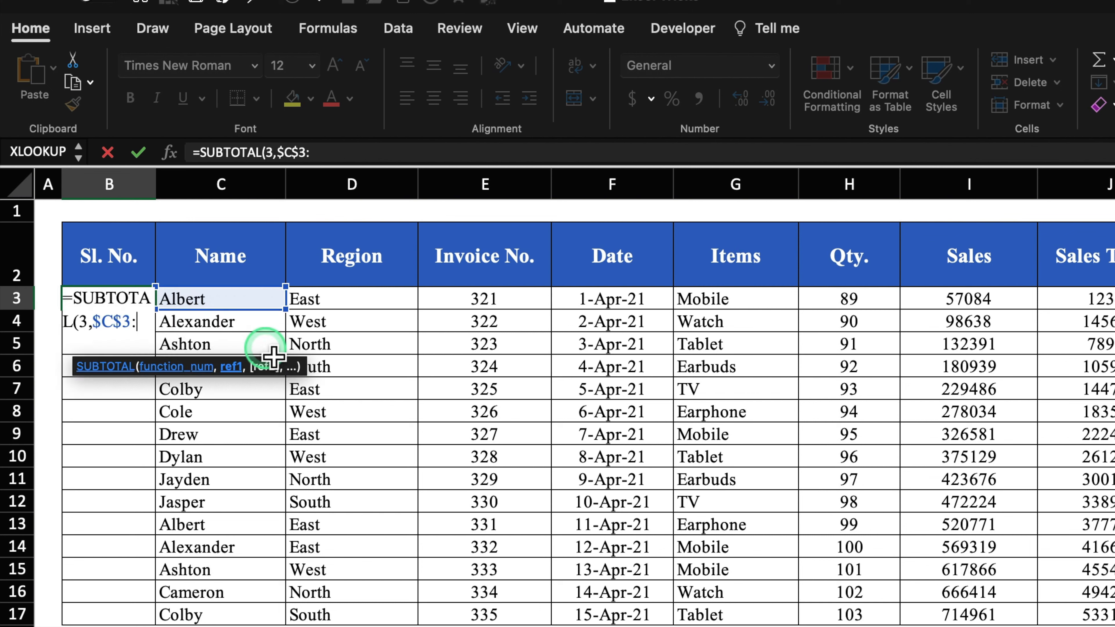
click(259, 308)
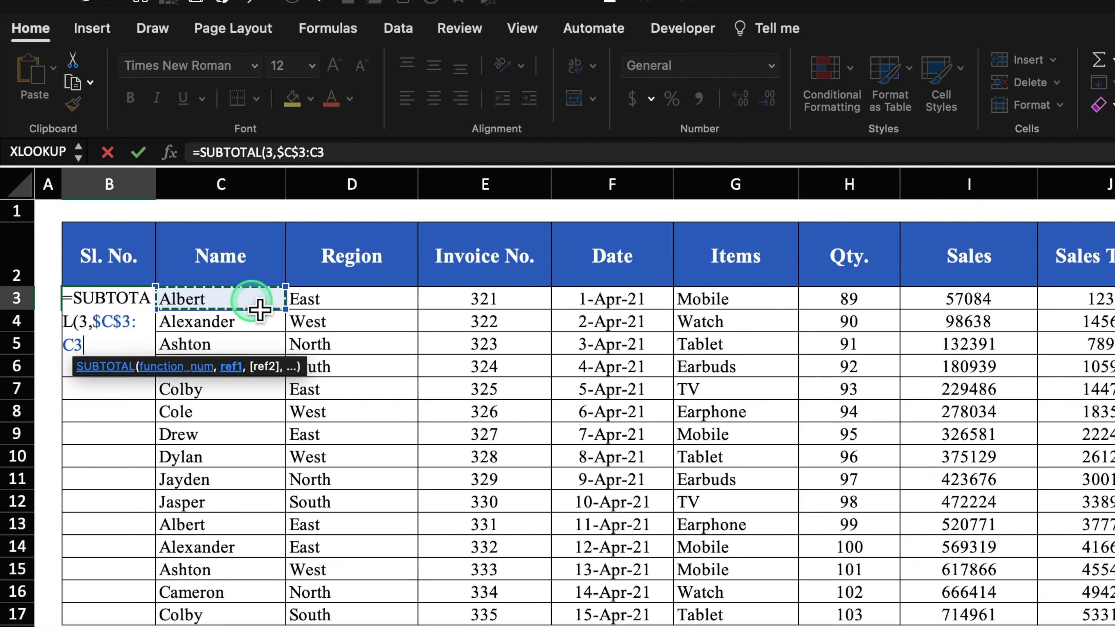
text())
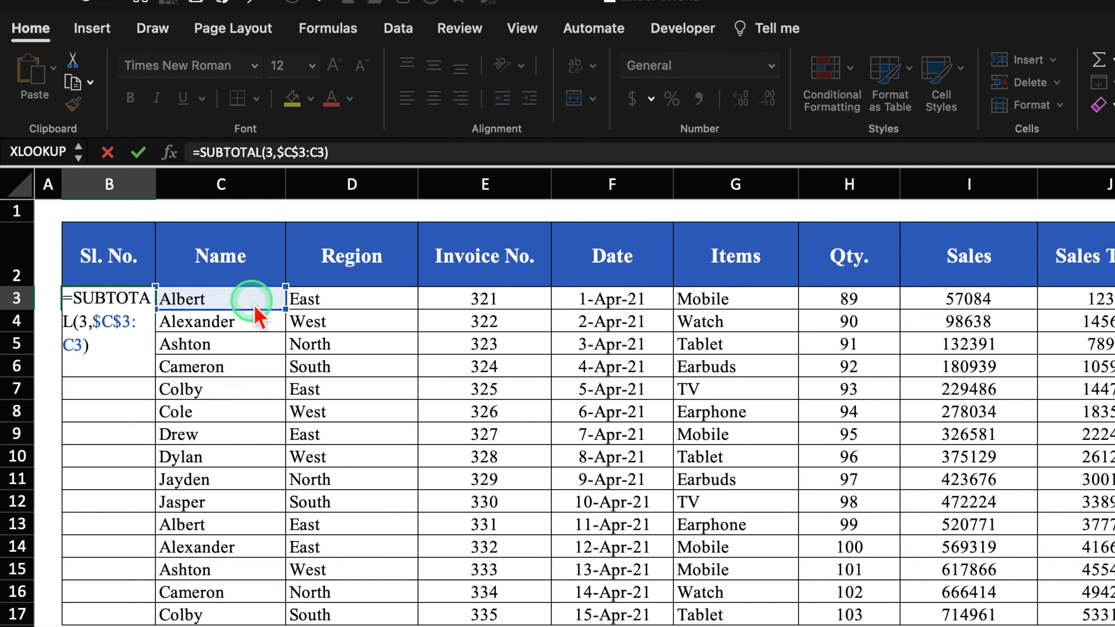
key(Return)
click(141, 301)
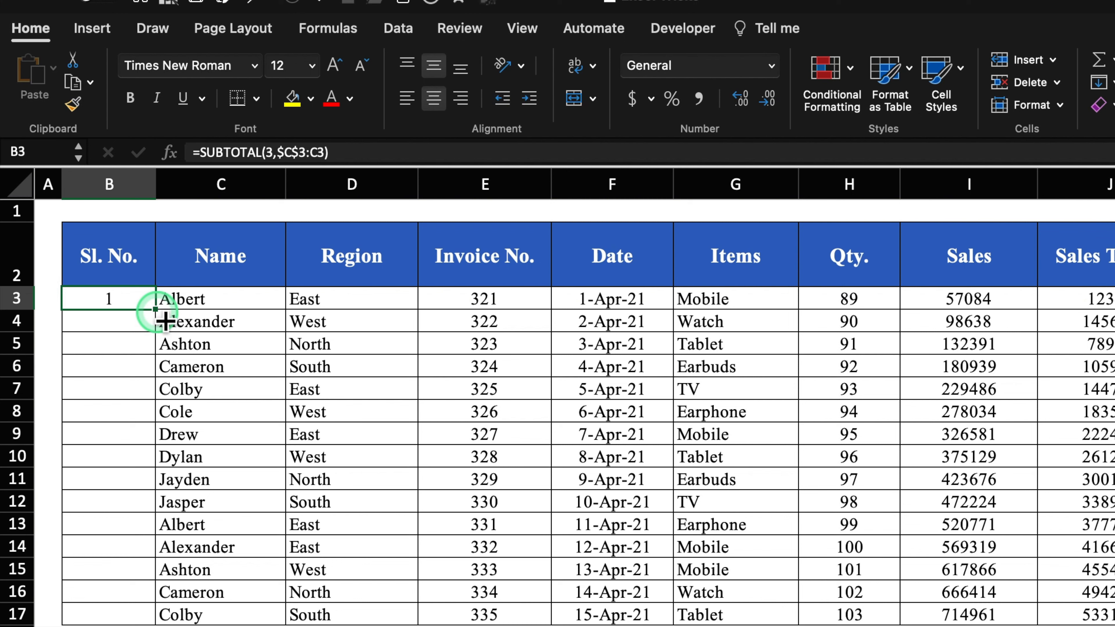
drag(165, 321, 160, 615)
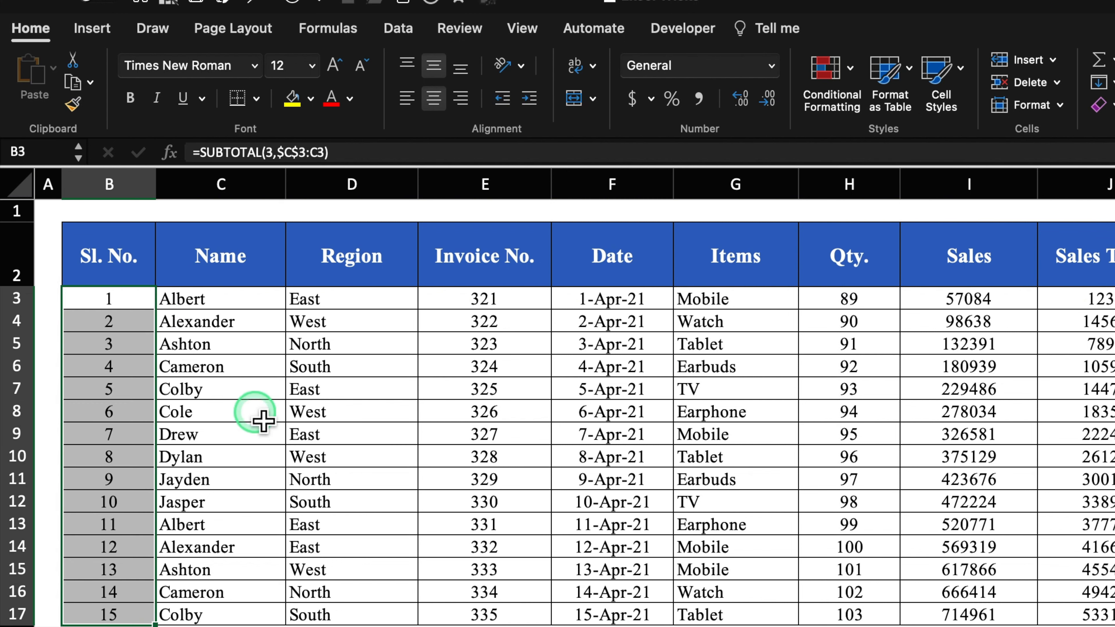
Step: Clear the names in C7:C10 to test the SUBTOTAL numbering, and undo the deletion
drag(237, 390, 241, 464)
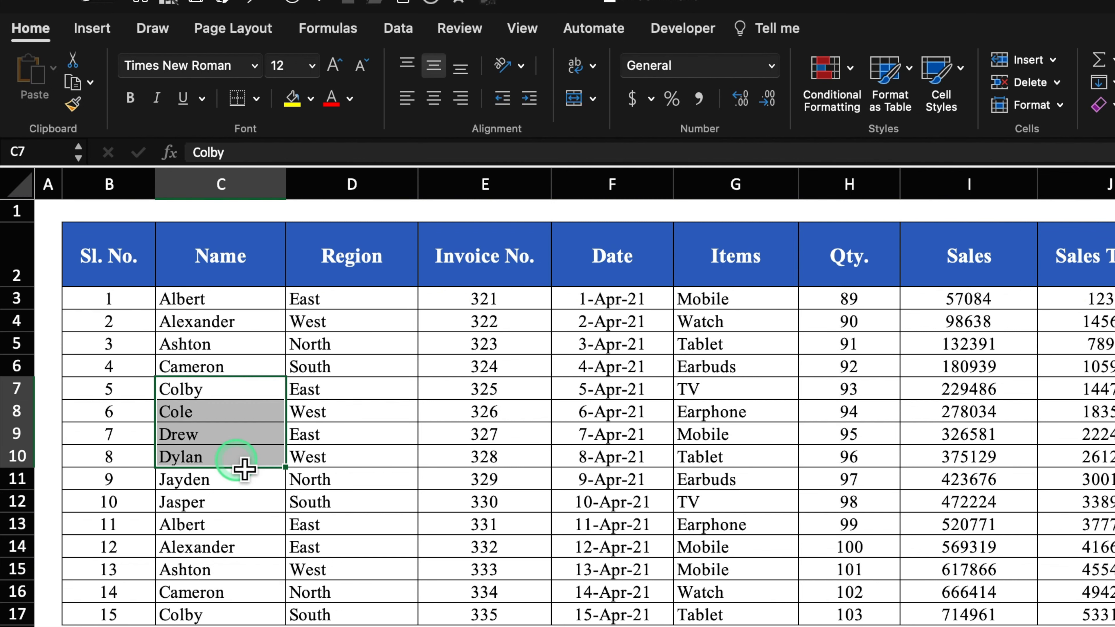
key(Delete)
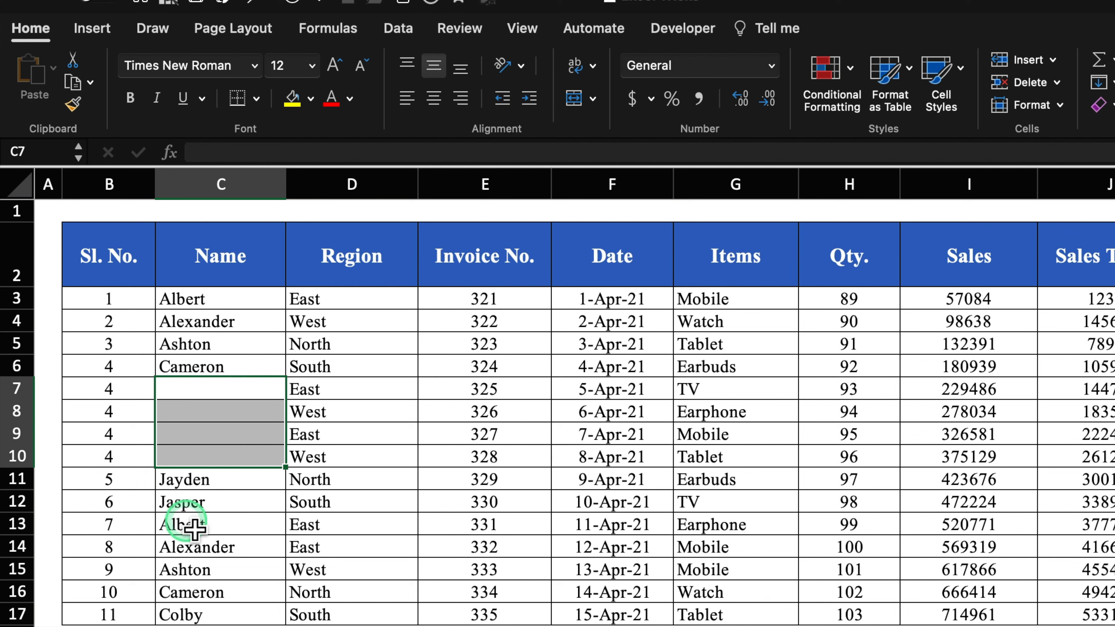
key(super+z)
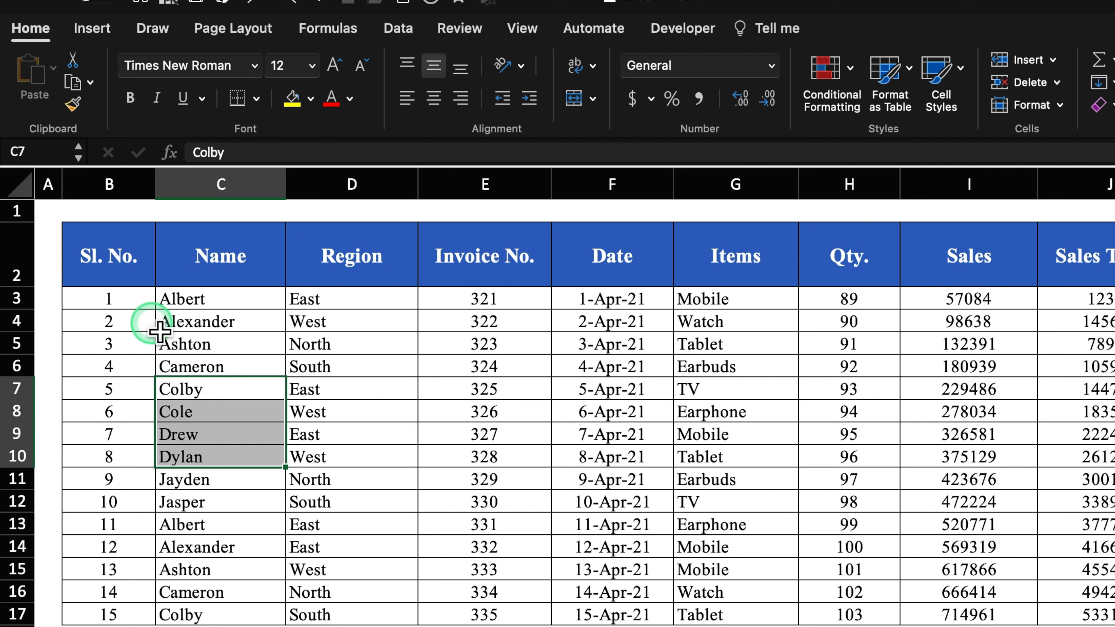
Step: Wrap B3's formula in an IF as =IF(C3=0,"",SUBTOTAL(3,$C$3:C3)) and fill it down through B17
click(142, 308)
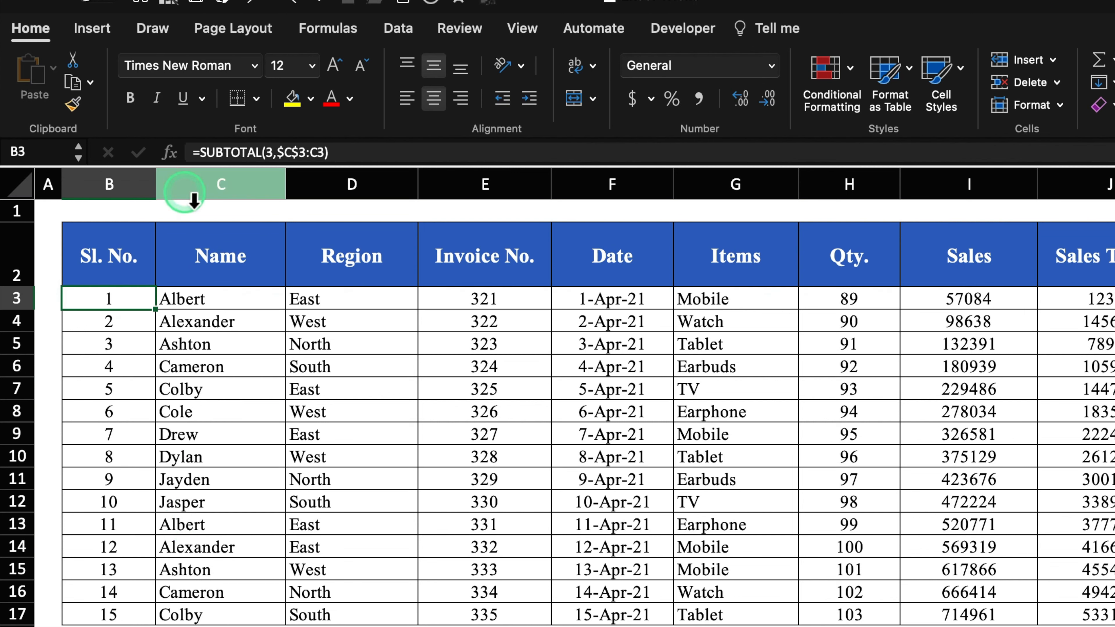
click(200, 152)
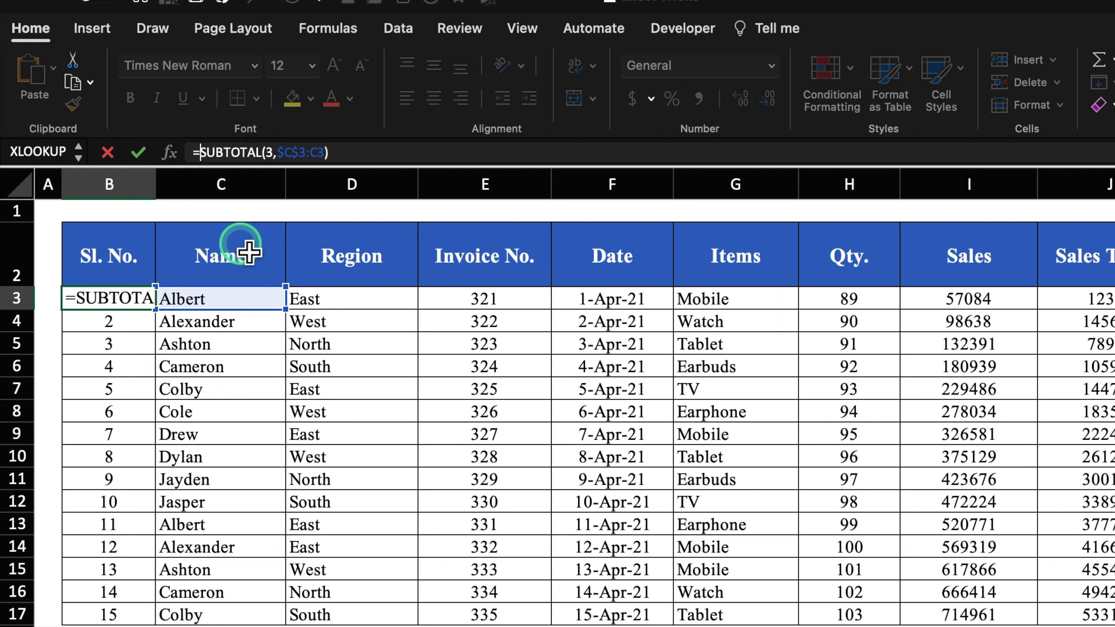
text(IF)
double_click(265, 198)
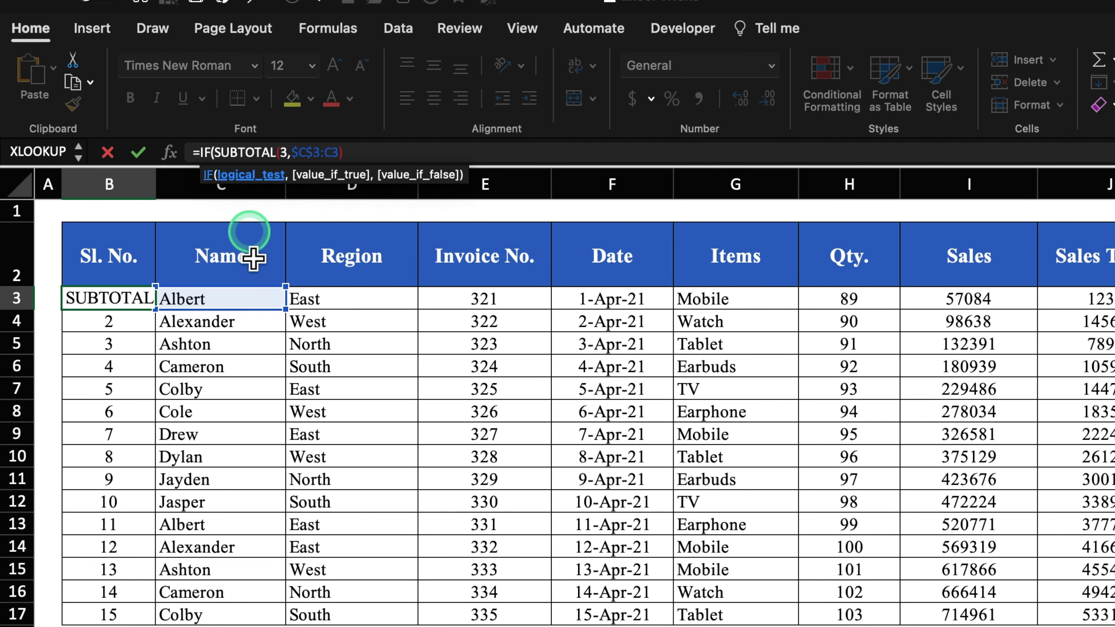
click(249, 307)
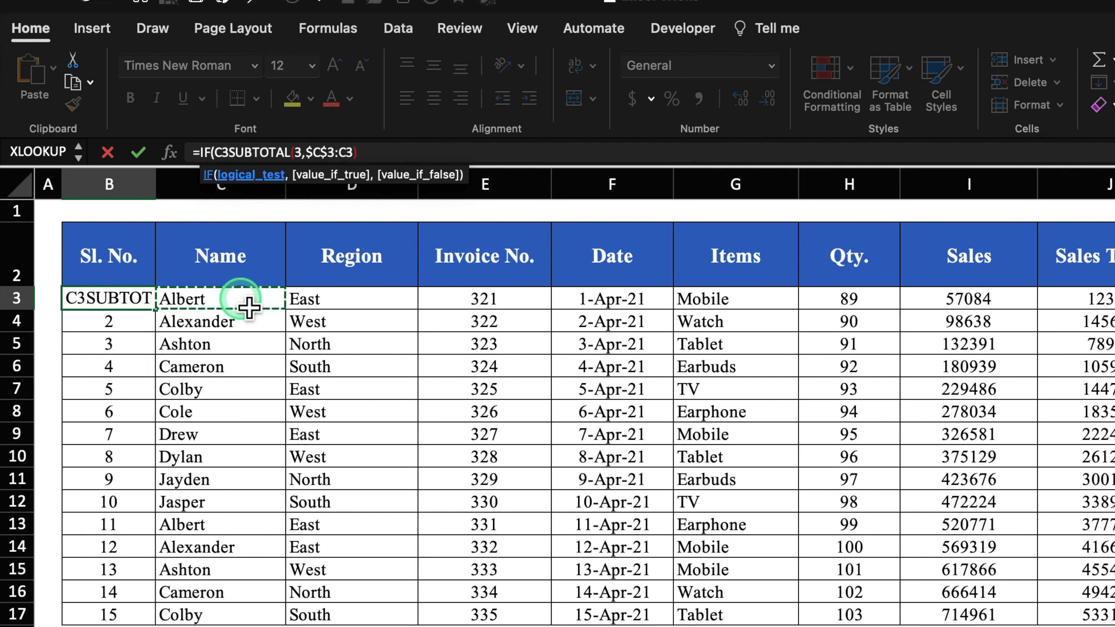
text(=0,)
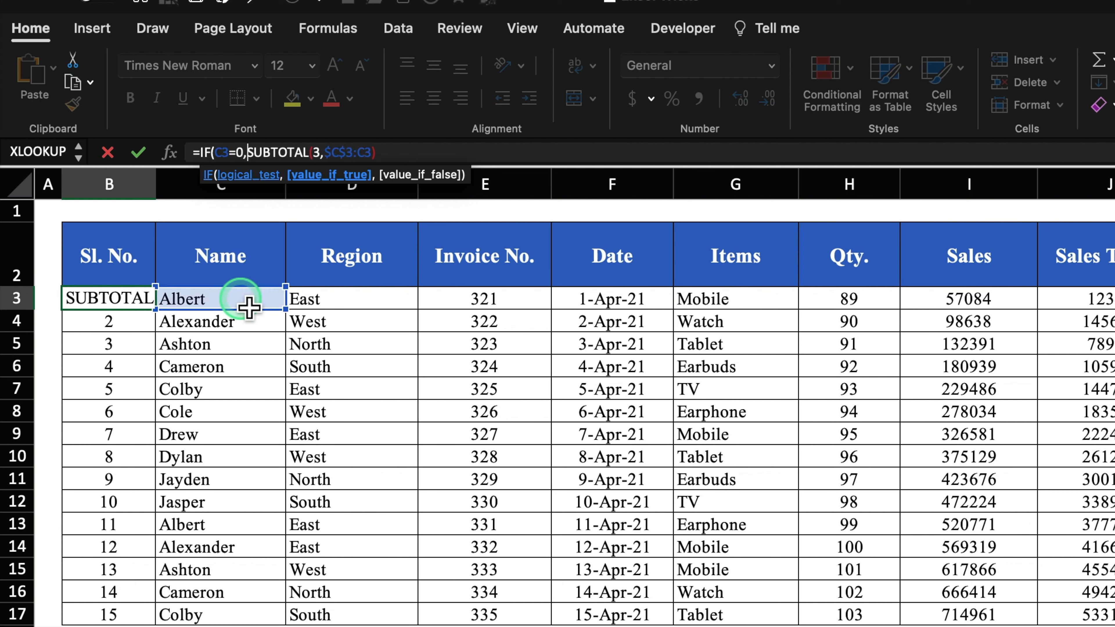
text("")
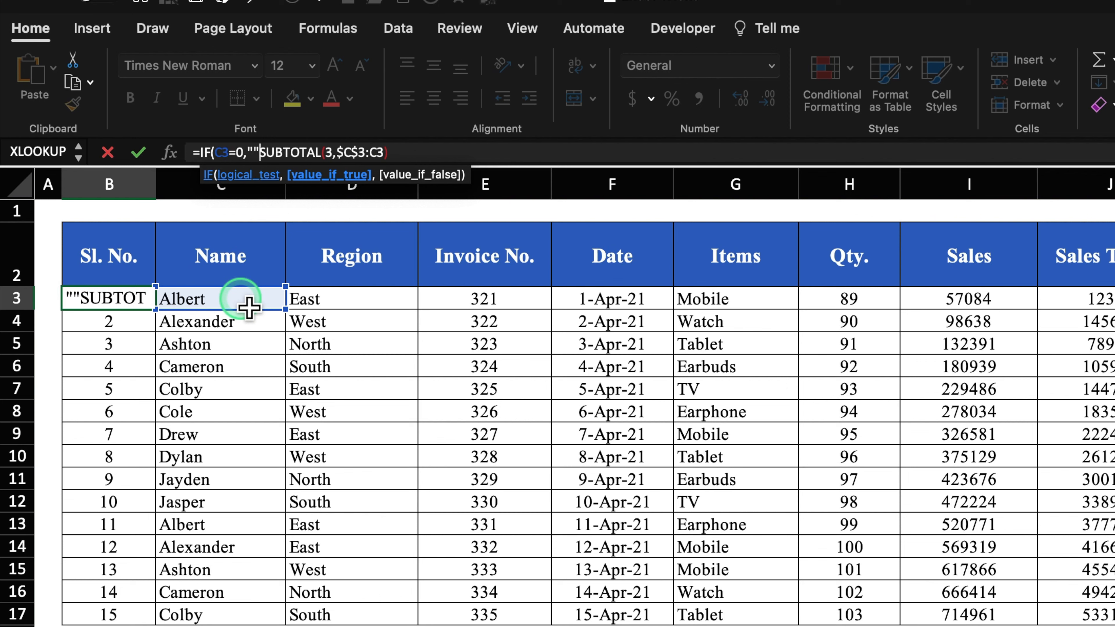
text(,)
click(425, 154)
text())
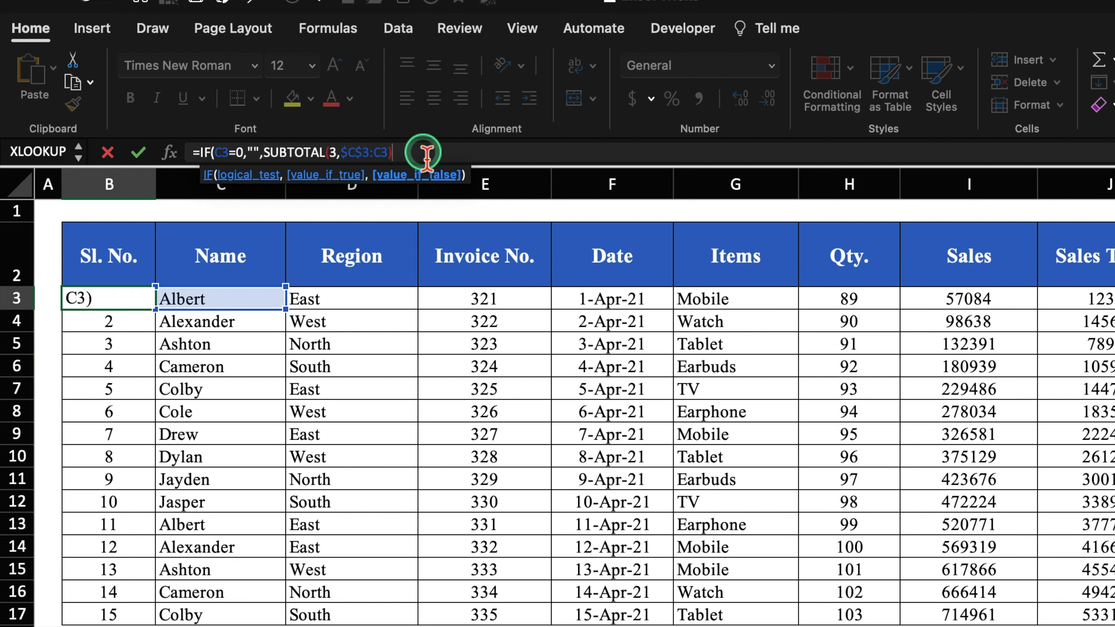
text())
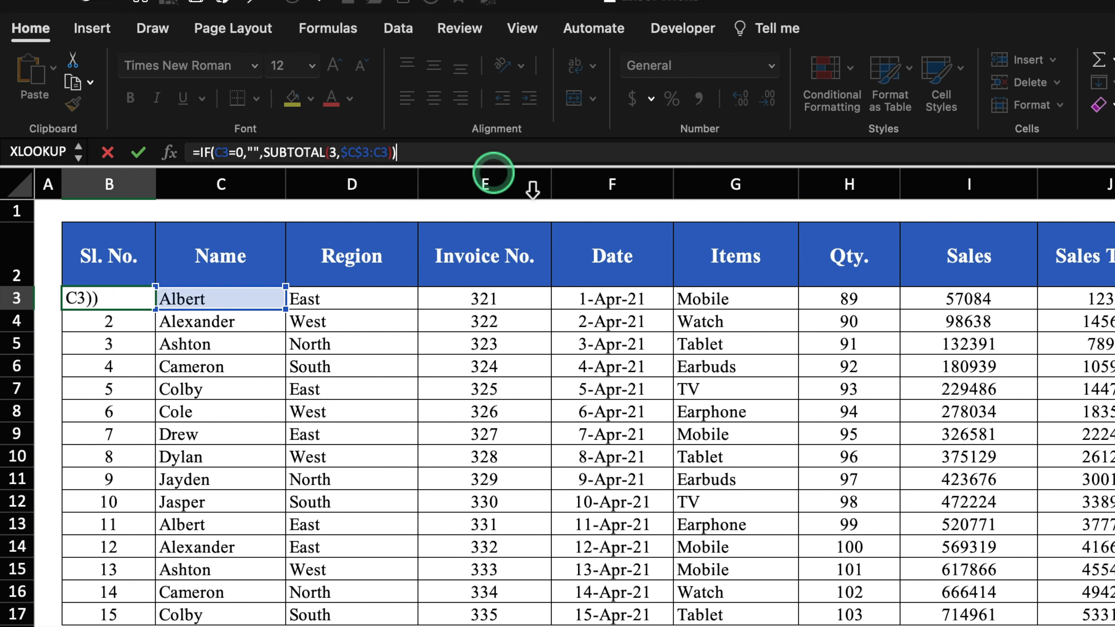
key(Return)
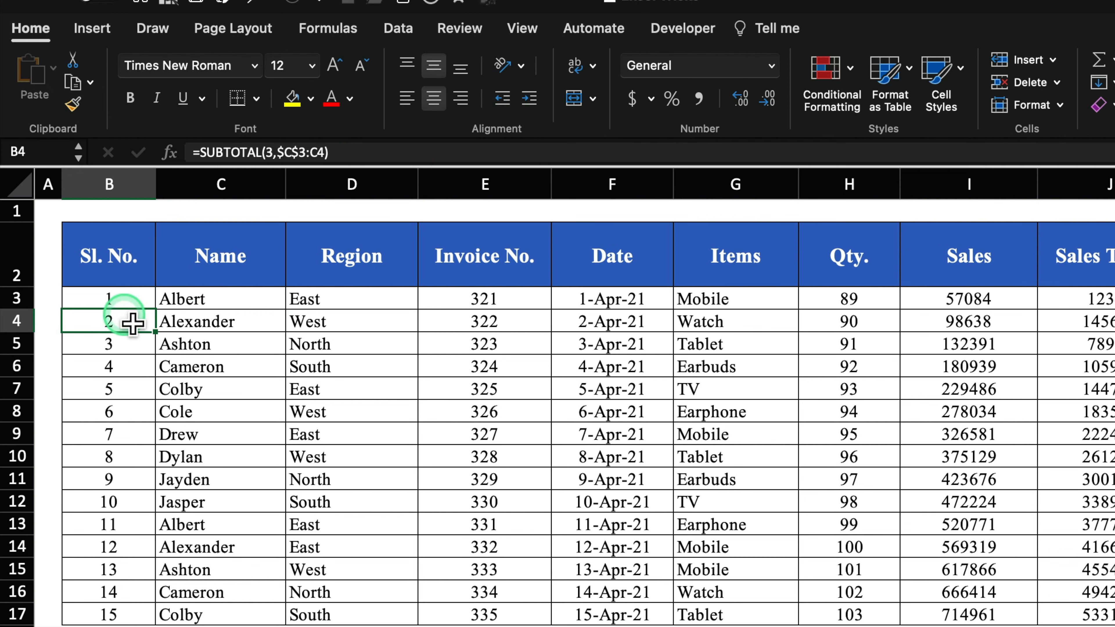
click(127, 302)
drag(156, 310, 154, 621)
Step: Clear the names in C6:C11 to test the IF-based numbering, and undo the deletion
drag(228, 369, 237, 486)
key(Delete)
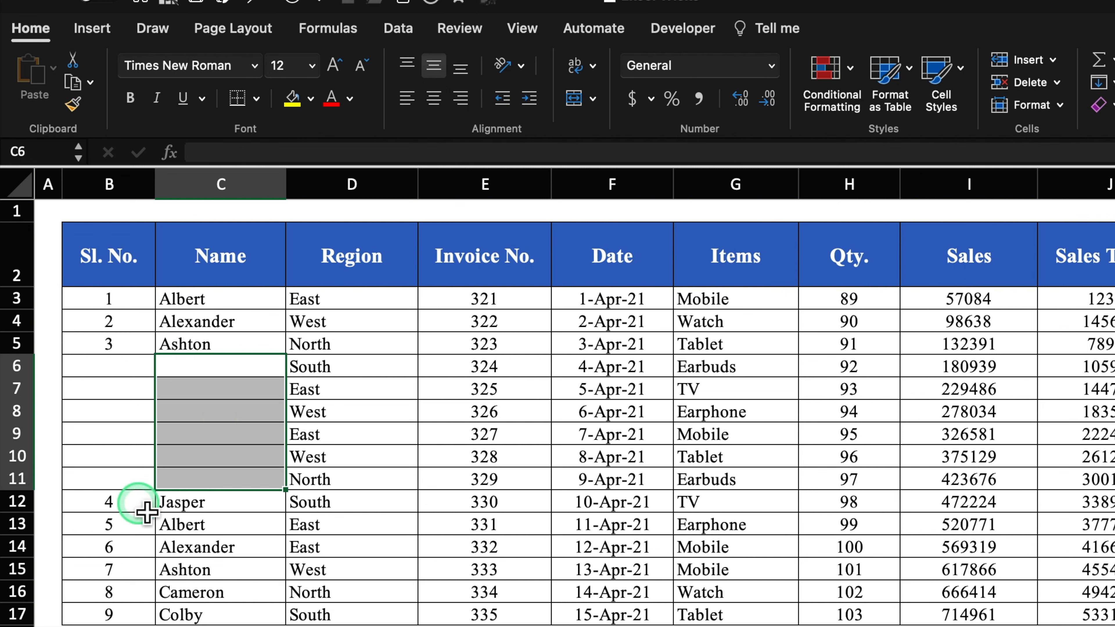
key(ctrl+z)
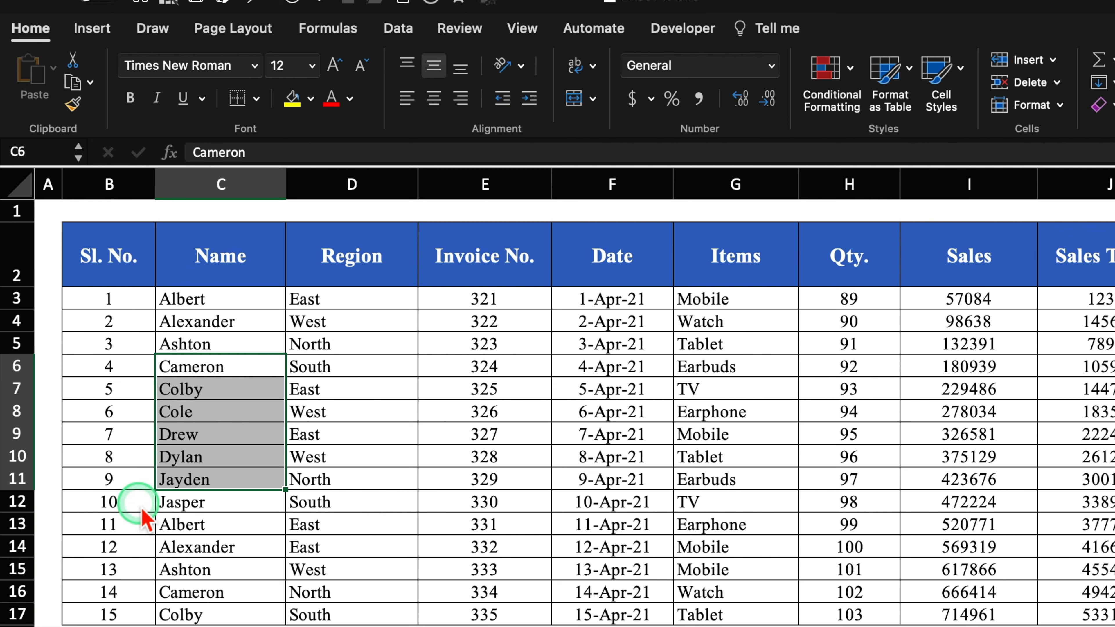
Step: Delete entire rows 5 to 10 from the sales table and deselect the rows
drag(20, 347, 27, 457)
right_click(20, 398)
click(87, 525)
click(242, 573)
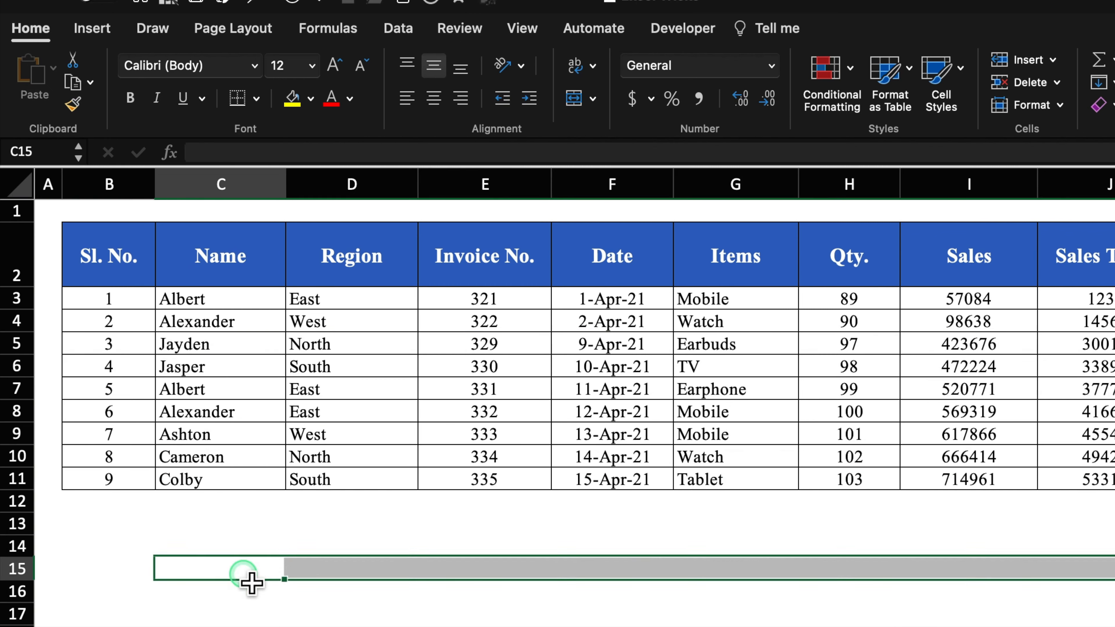